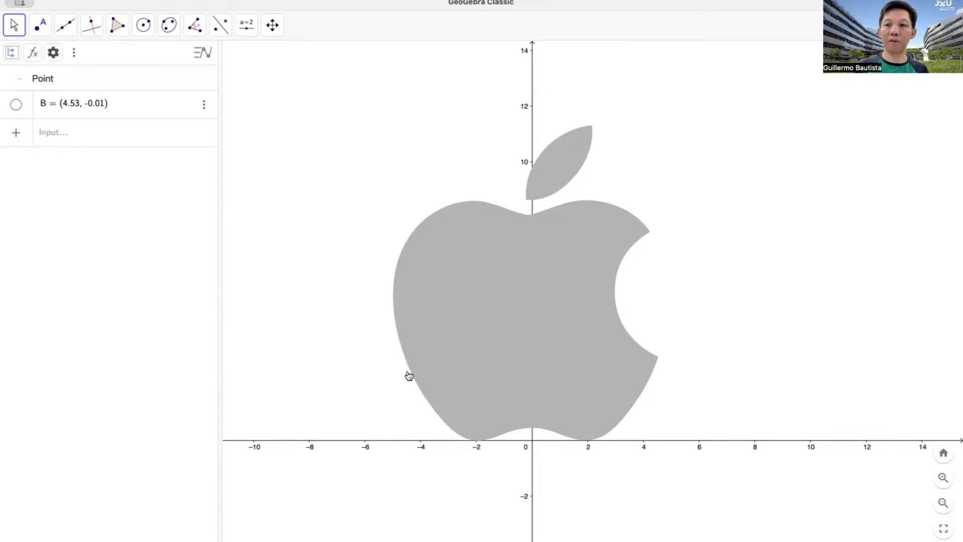
- Enter the function f(x) = x² to graph a parabola over the apple image
{"action": "left_click", "coordinate": [97, 141]}
{"action": "type", "text": "f"}
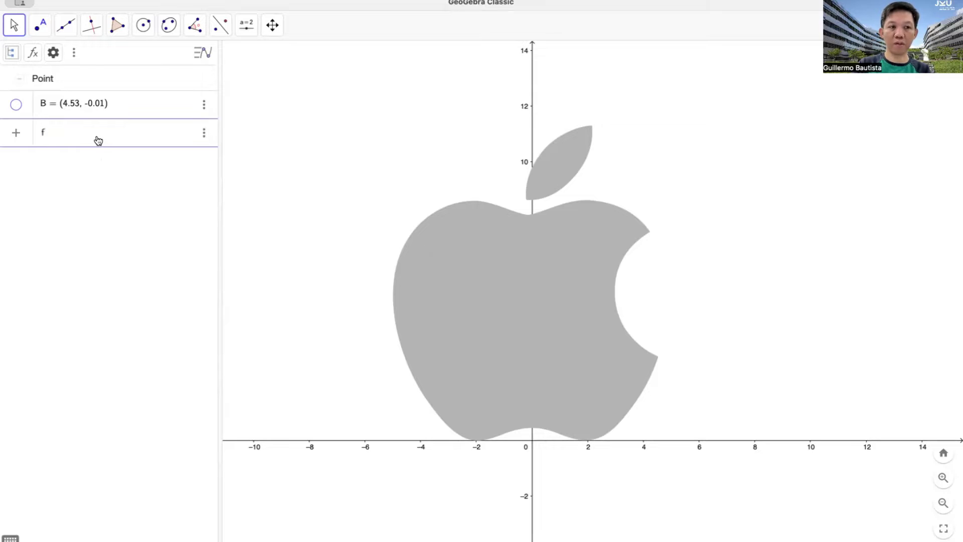
{"action": "type", "text": "(x)=x2"}
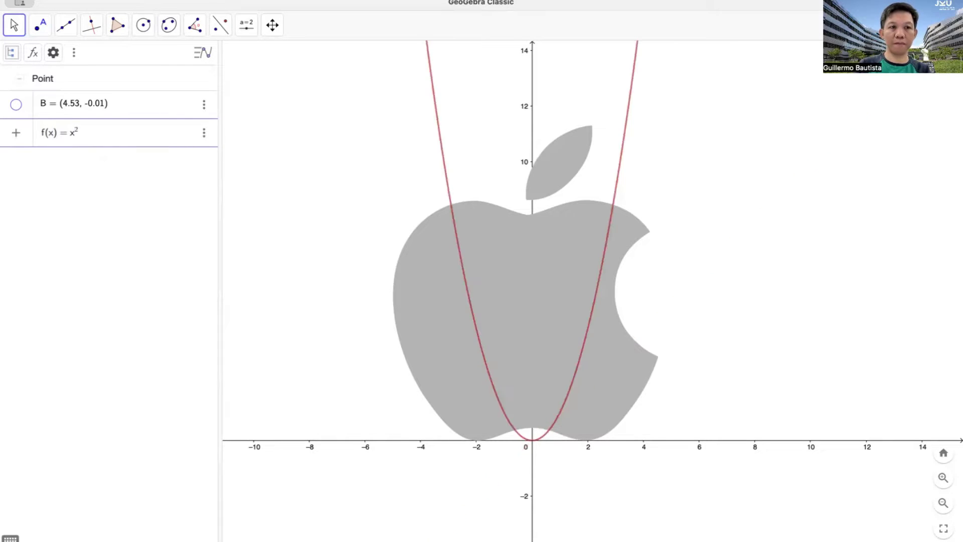
{"action": "key", "text": "Return"}
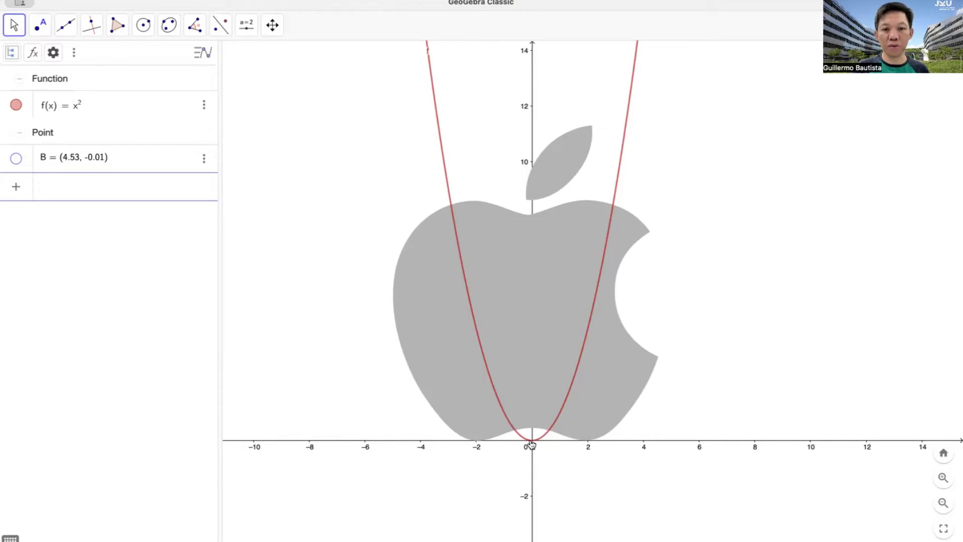
- Shift the parabola horizontally by changing its definition to f(x) = (x + 2)²
{"action": "left_click", "coordinate": [79, 113]}
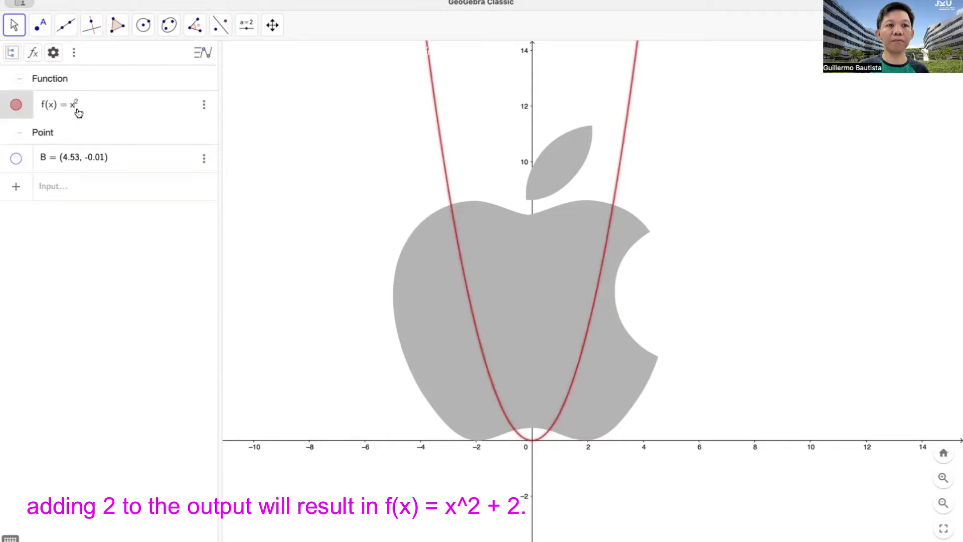
{"action": "key", "text": "Return"}
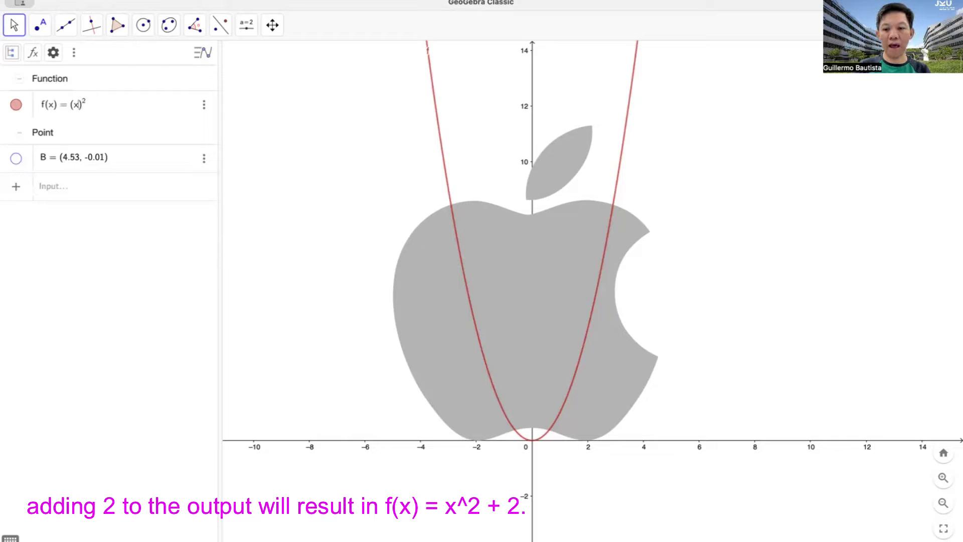
{"action": "type", "text": "+2"}
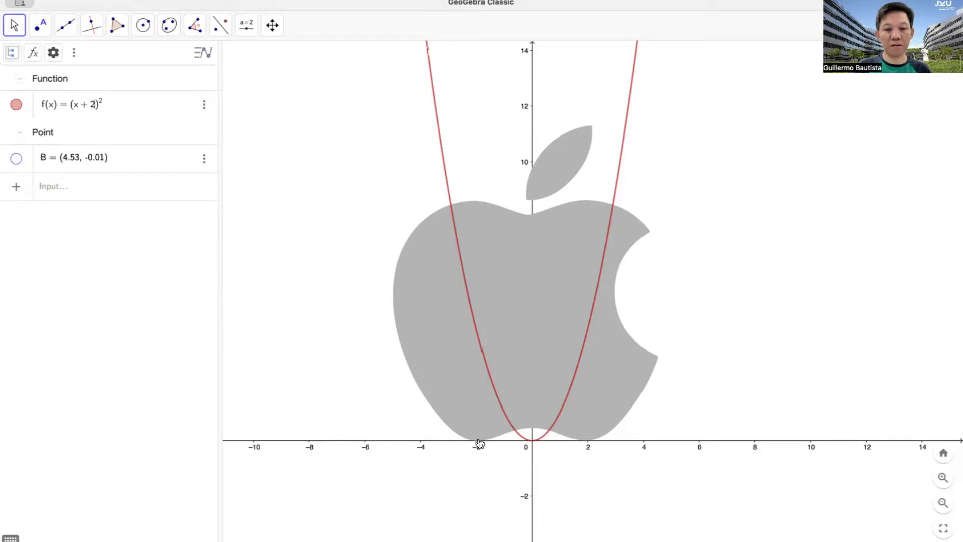
{"action": "key", "text": "Return"}
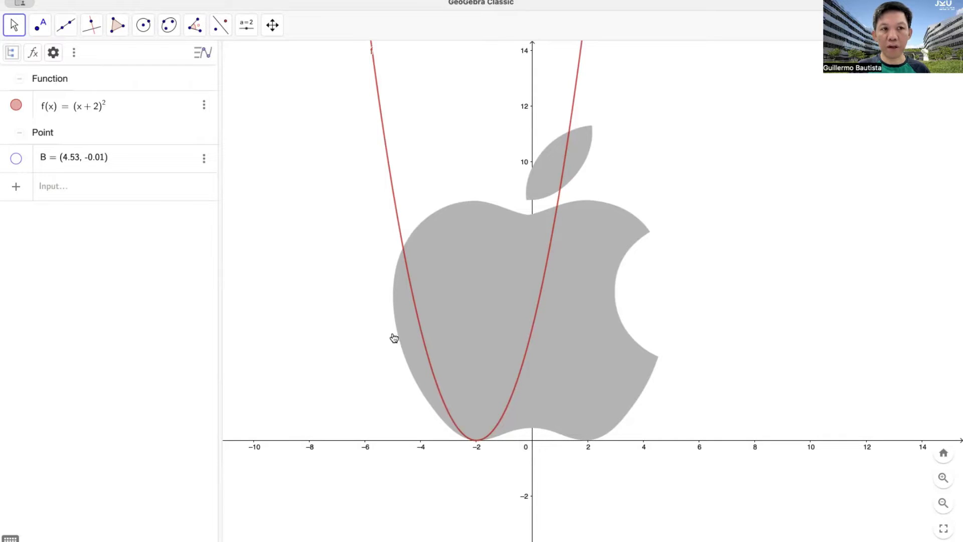
- Try a coefficient of 2 in front of (x + 2)² in f(x), and replace it with 0.5
{"action": "left_click", "coordinate": [71, 105]}
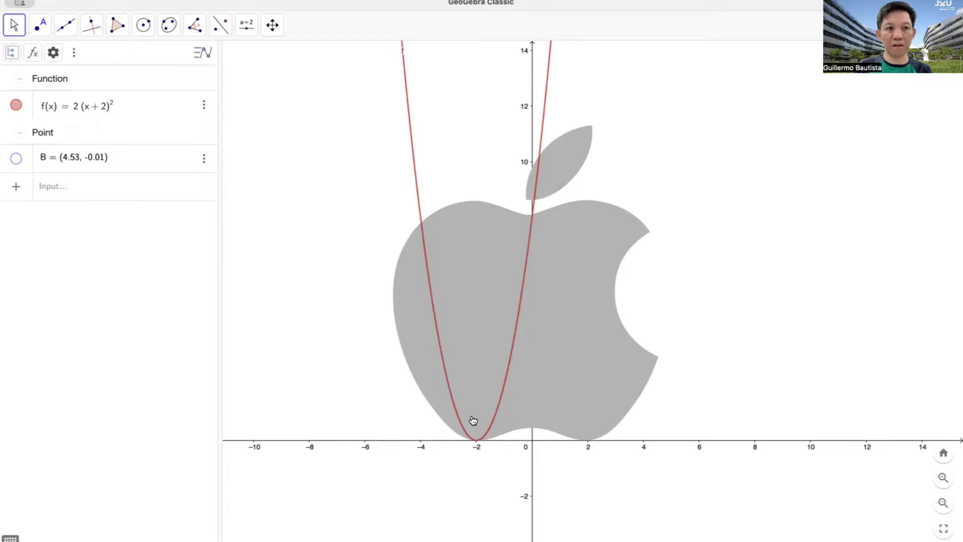
{"action": "left_click", "coordinate": [75, 112]}
{"action": "key", "text": "BackSpace"}
{"action": "type", "text": "0"}
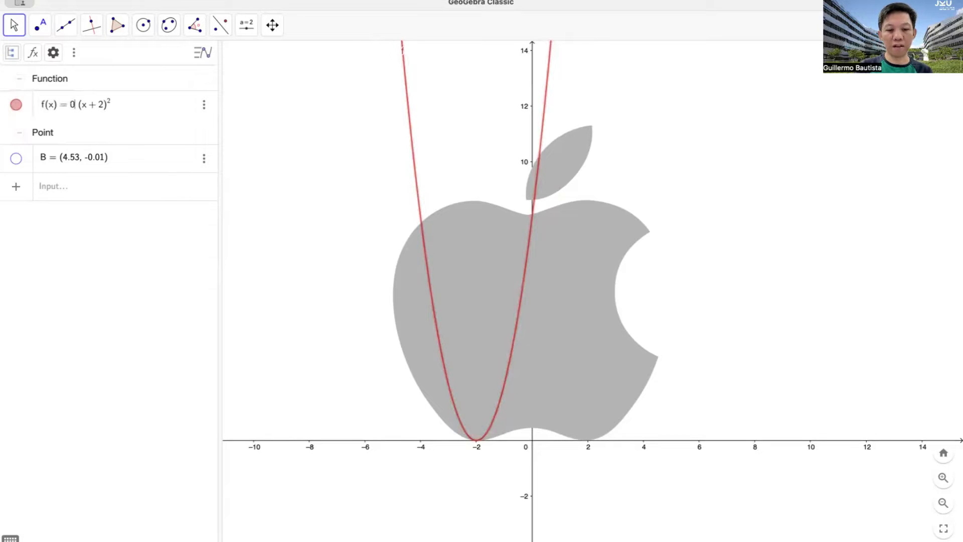
{"action": "type", "text": ".5"}
{"action": "key", "text": "Return"}
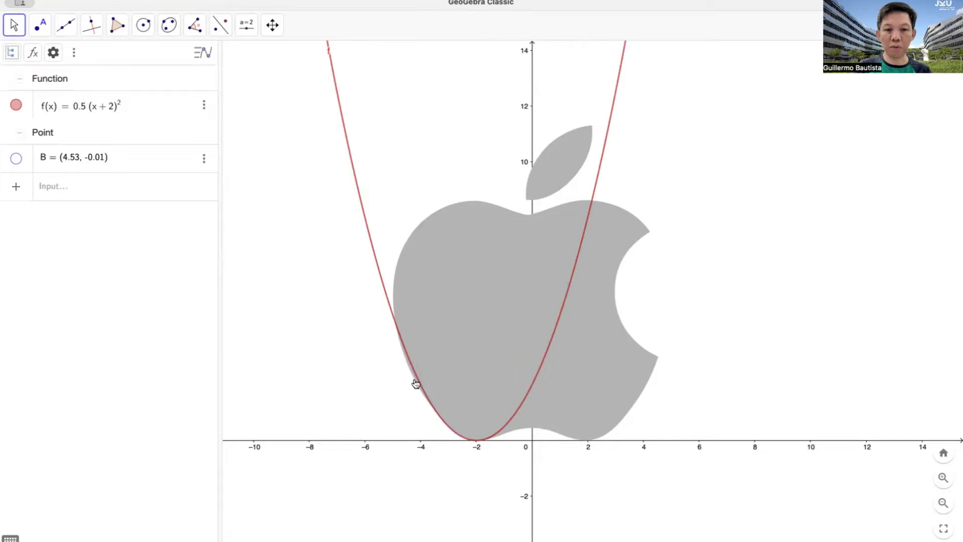
- Refine the coefficient of f(x) to 0.45 to fit the lower-left edge of the apple
{"action": "left_click", "coordinate": [82, 115]}
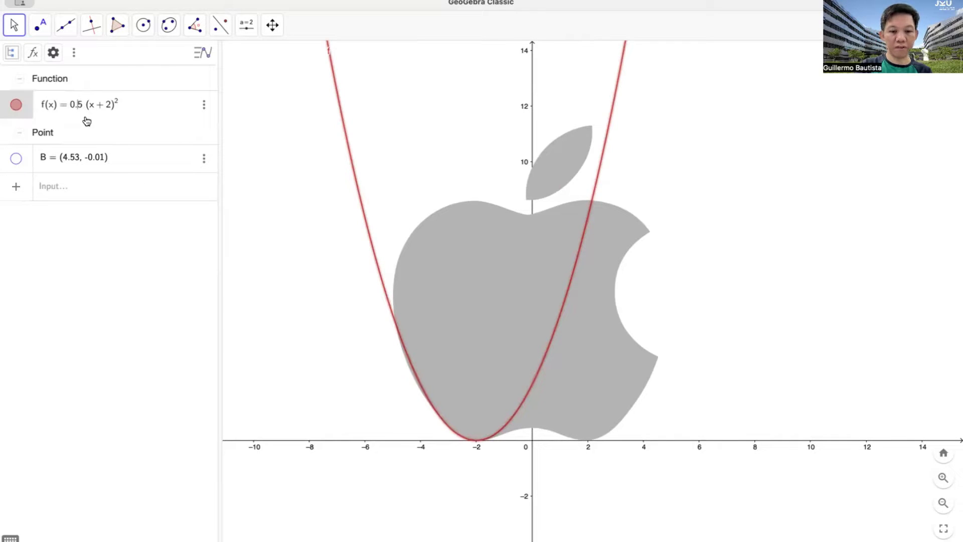
{"action": "type", "text": "4"}
{"action": "key", "text": "Return"}
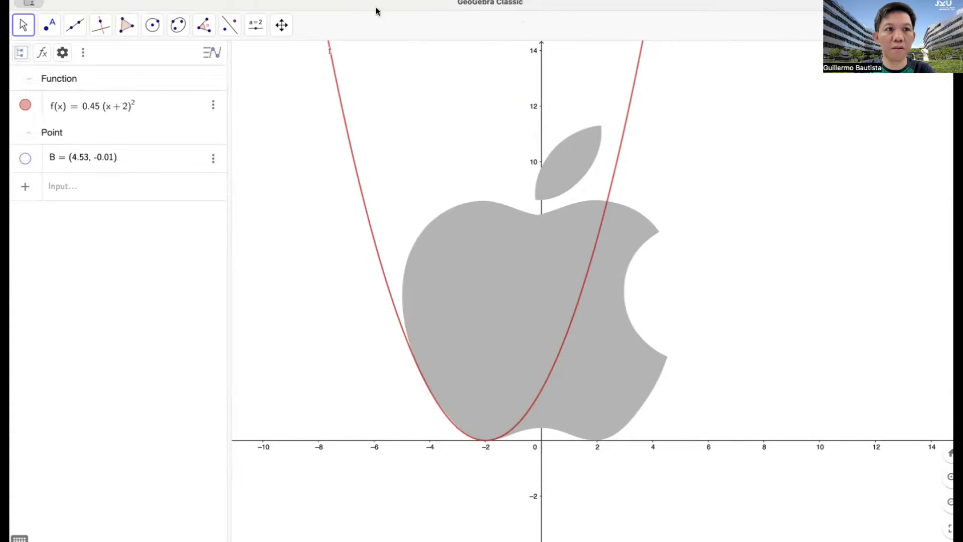
- Set the line thickness of the red parabola f to 8 and deselect the curve
{"action": "left_click", "coordinate": [608, 167]}
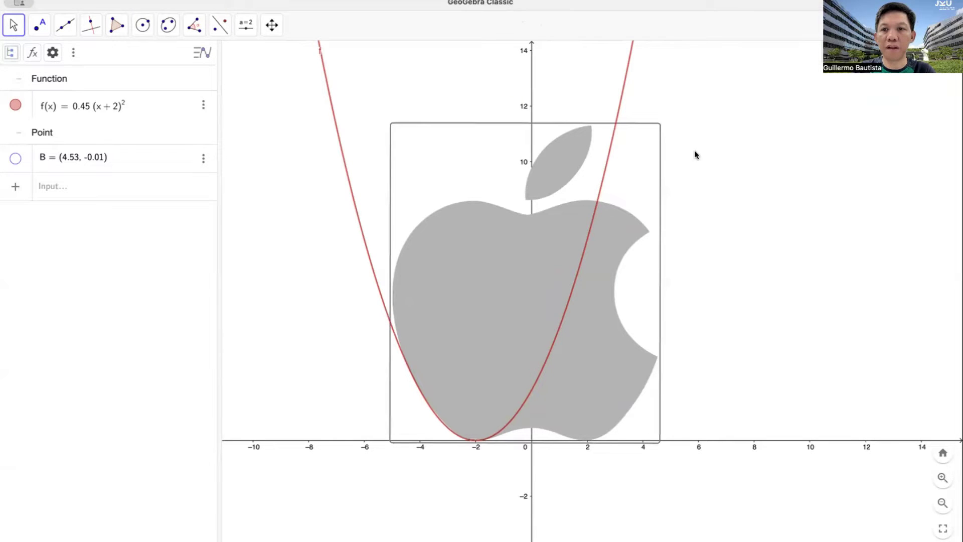
{"action": "left_click", "coordinate": [337, 140]}
{"action": "left_click", "coordinate": [835, 53]}
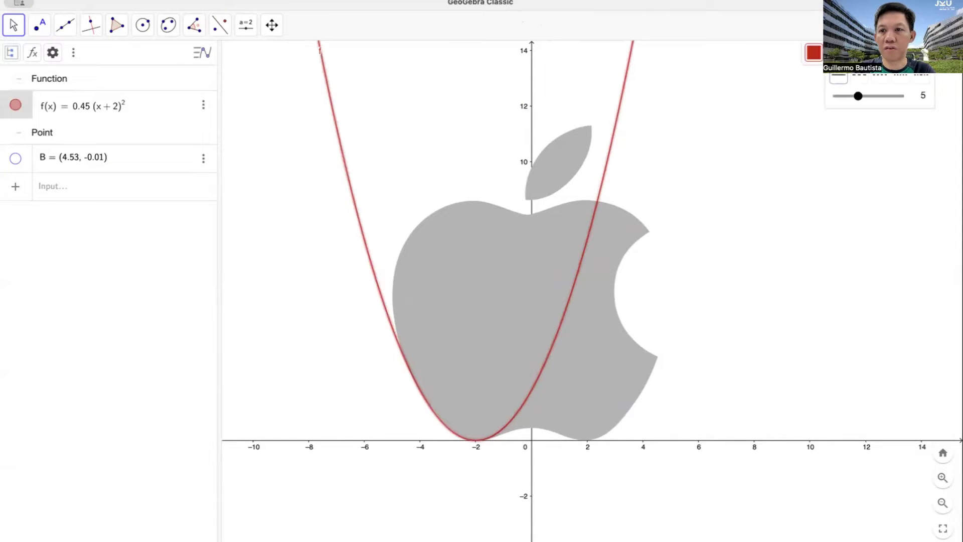
{"action": "left_click_drag", "start_coordinate": [864, 100], "coordinate": [875, 100]}
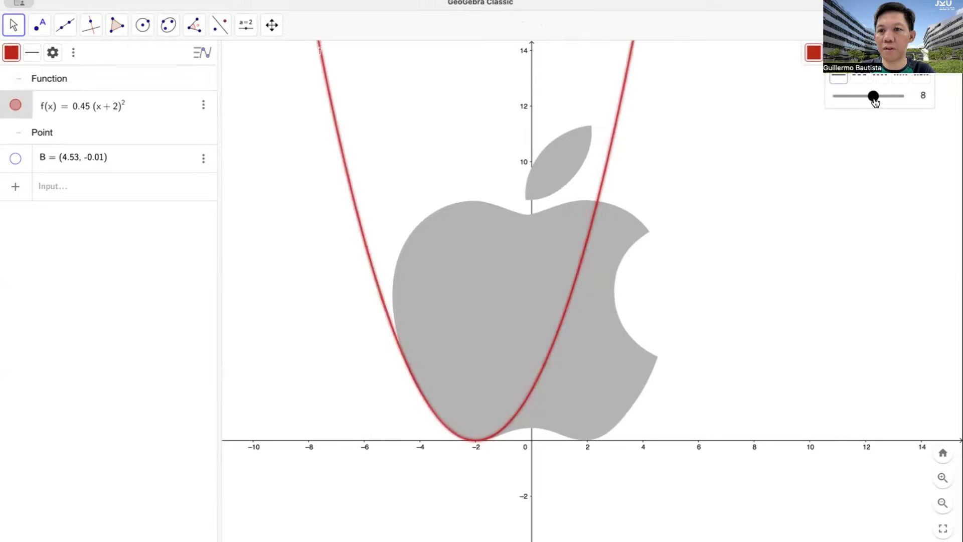
{"action": "left_click", "coordinate": [507, 444]}
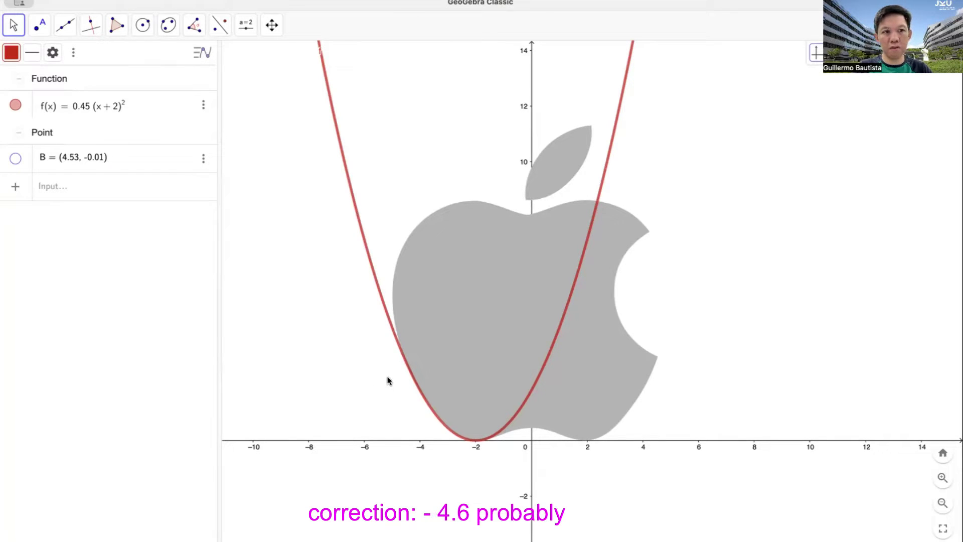
- Restrict the domain of f(x) = 0.45(x + 2)² with the lower bound −4.6 ≤ x
{"action": "left_click", "coordinate": [147, 113]}
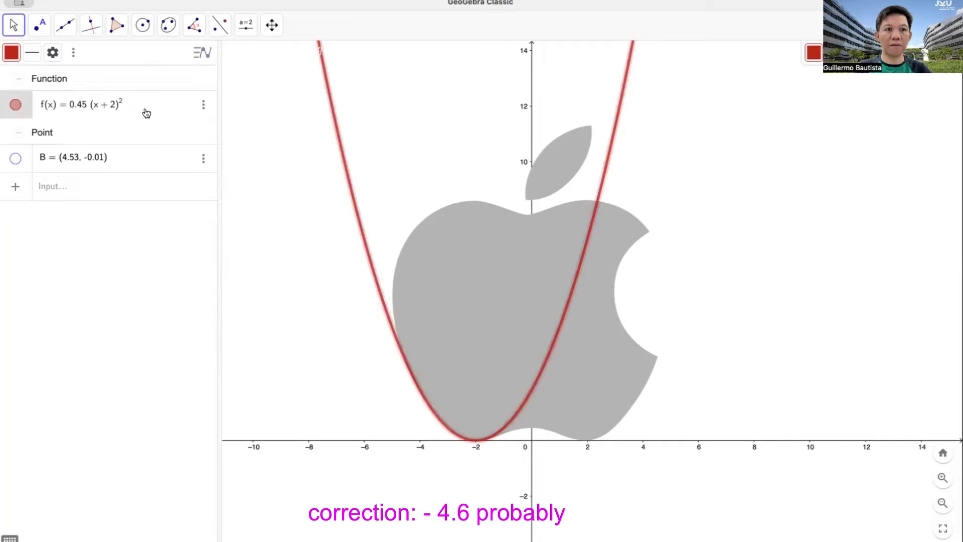
{"action": "type", "text": "-"}
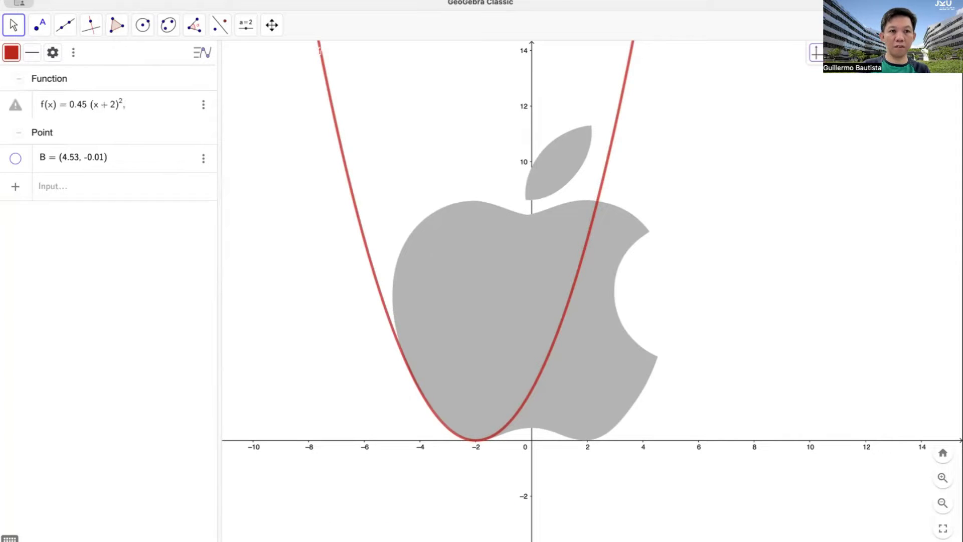
{"action": "type", "text": "x"}
{"action": "type", "text": "< x"}
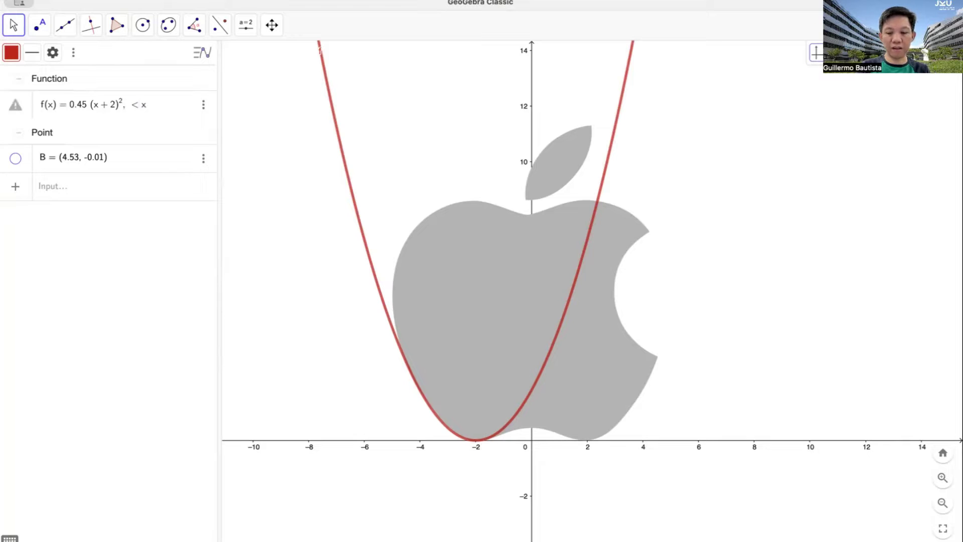
{"action": "type", "text": "="}
{"action": "type", "text": "-4.6"}
{"action": "key", "text": "Return"}
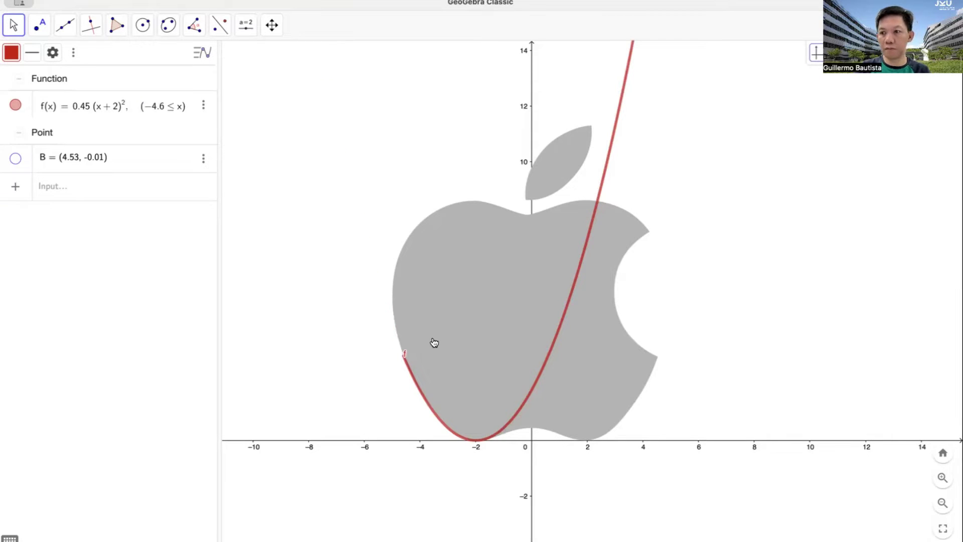
- Set the lower bound of f(x)'s domain to −4.7
{"action": "left_click", "coordinate": [402, 361]}
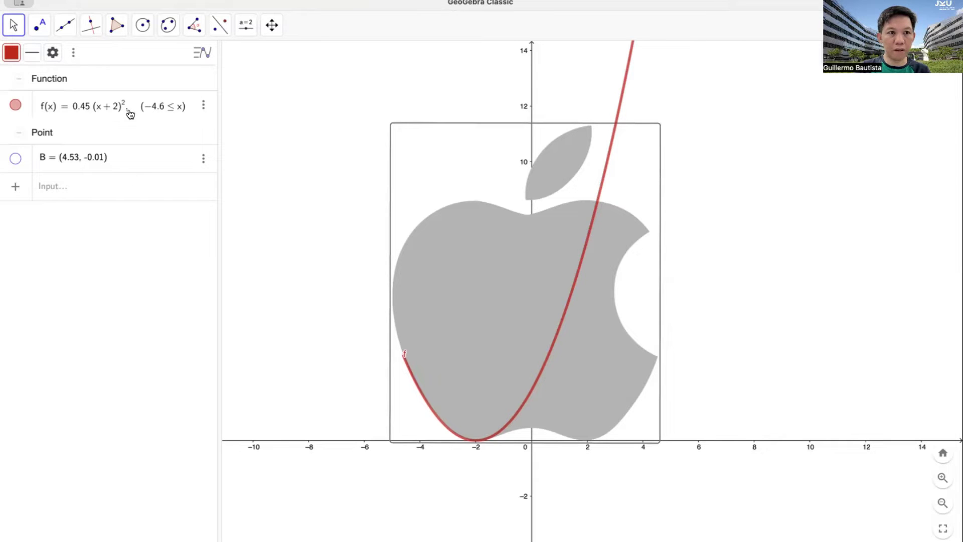
{"action": "left_click", "coordinate": [166, 106]}
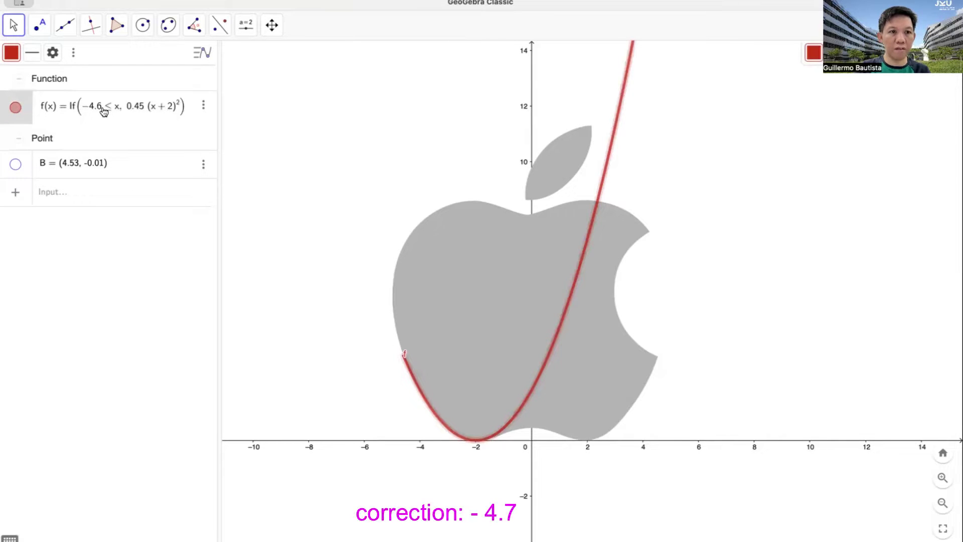
{"action": "key", "text": "BackSpace"}
{"action": "type", "text": "7"}
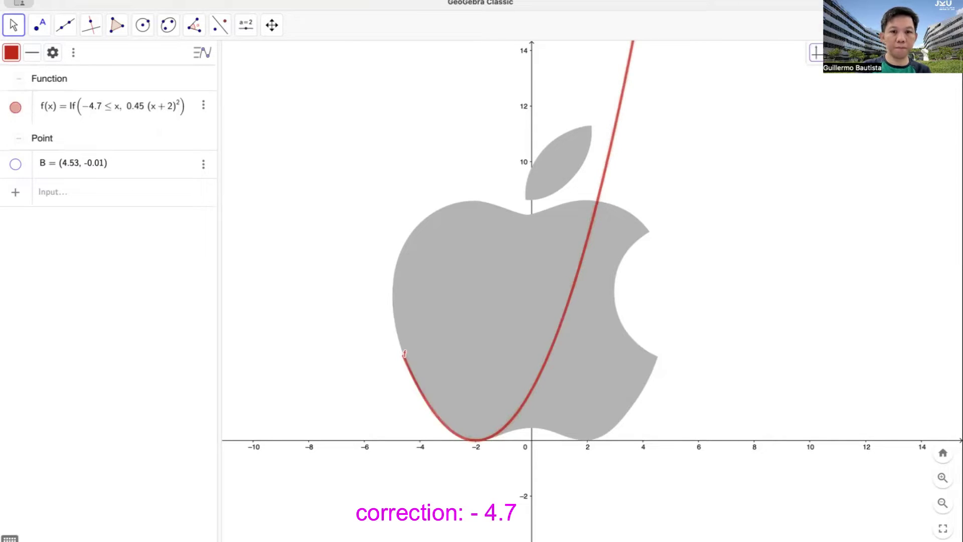
{"action": "key", "text": "Return"}
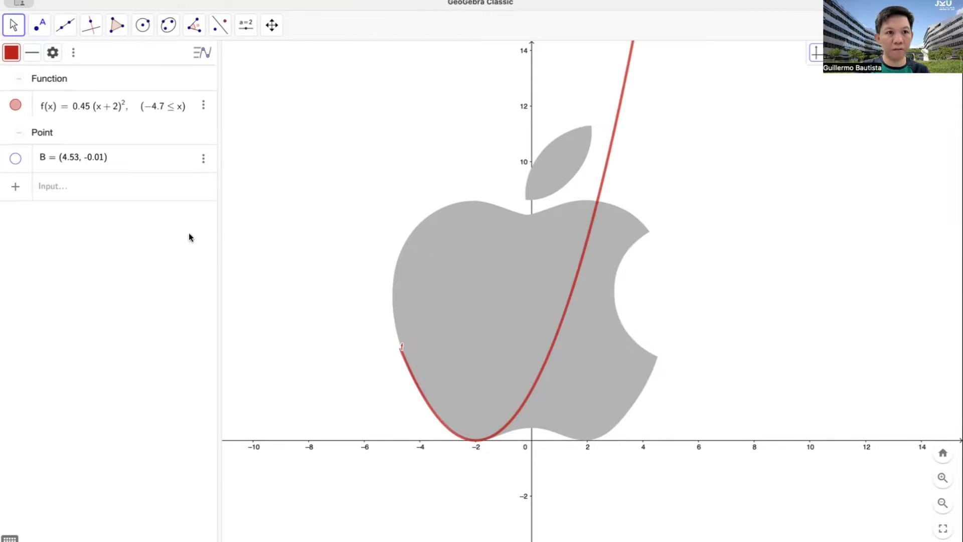
- Add the upper bound x ≤ −1.7 to the domain of f(x) and hide the label of its curve
{"action": "left_click", "coordinate": [181, 106]}
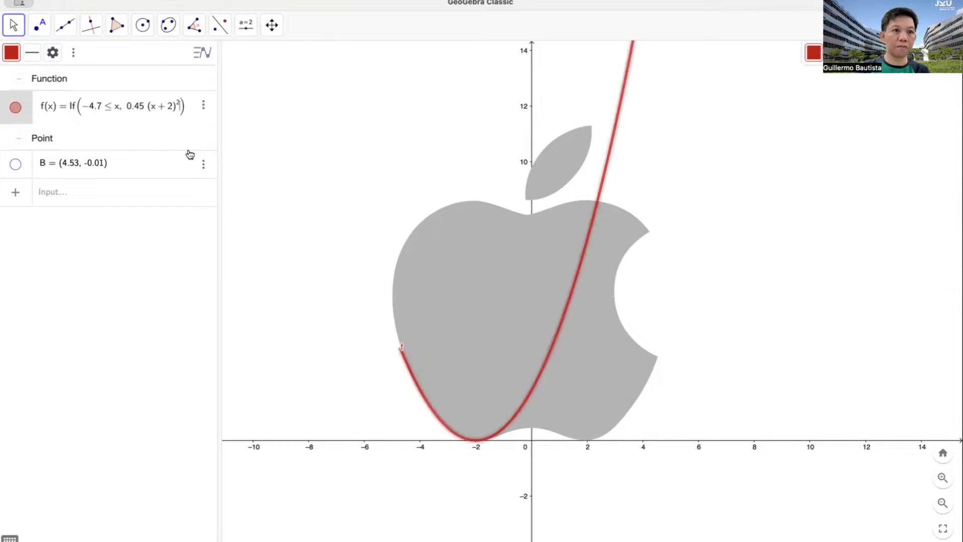
{"action": "left_click", "coordinate": [117, 114]}
{"action": "type", "text": "<"}
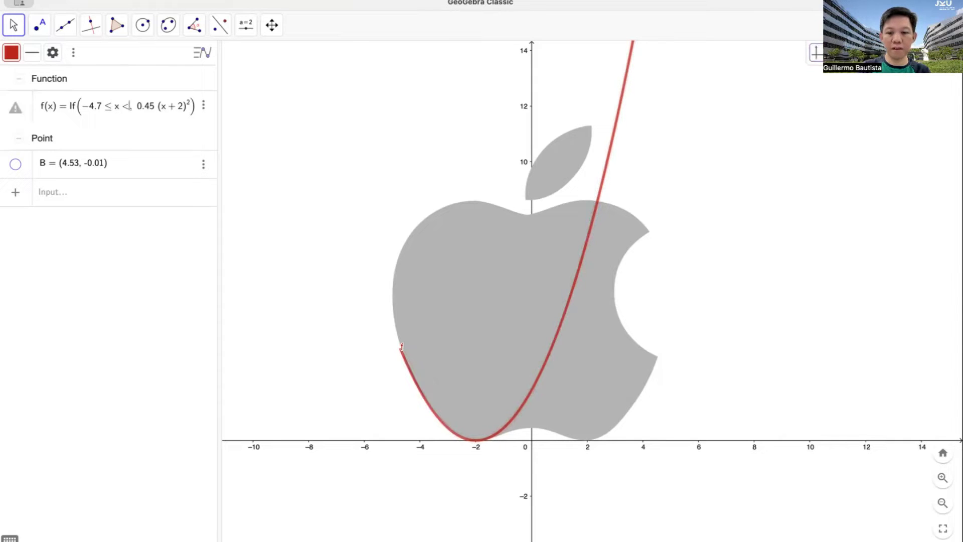
{"action": "type", "text": "-1"}
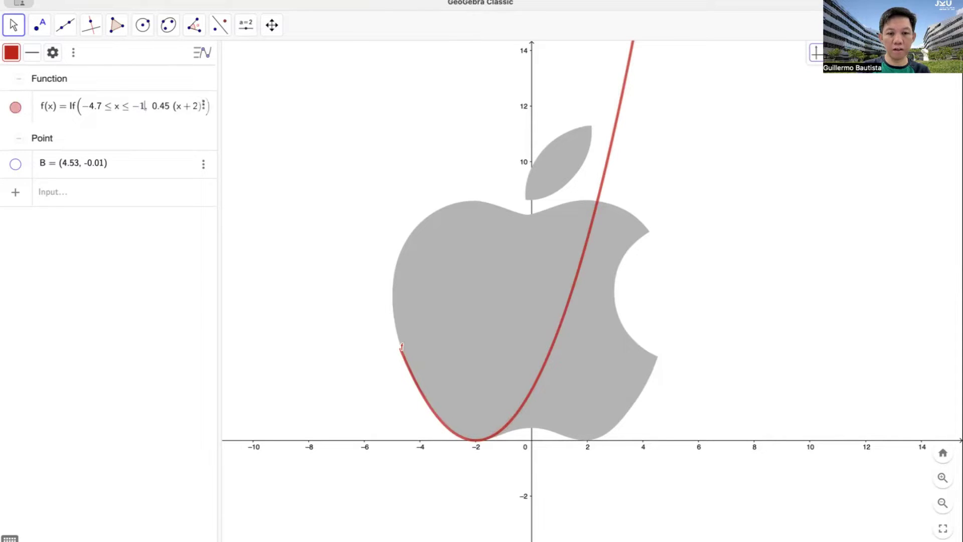
{"action": "type", "text": ".7"}
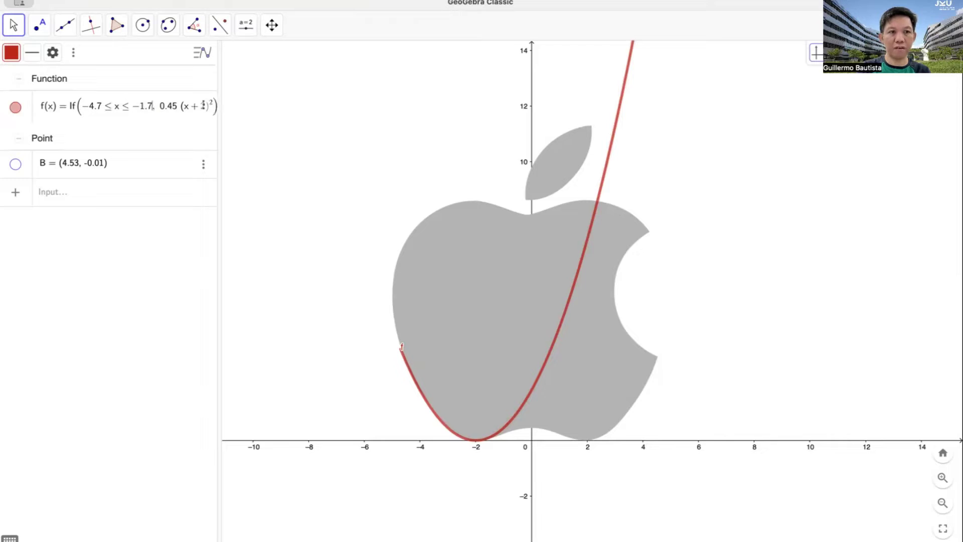
{"action": "key", "text": "Return"}
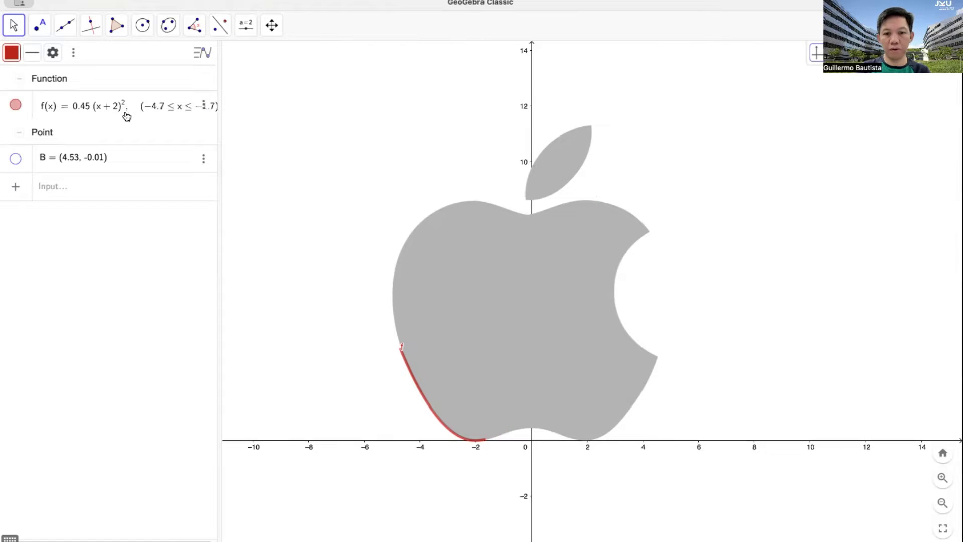
{"action": "right_click", "coordinate": [433, 414]}
{"action": "left_click", "coordinate": [481, 462]}
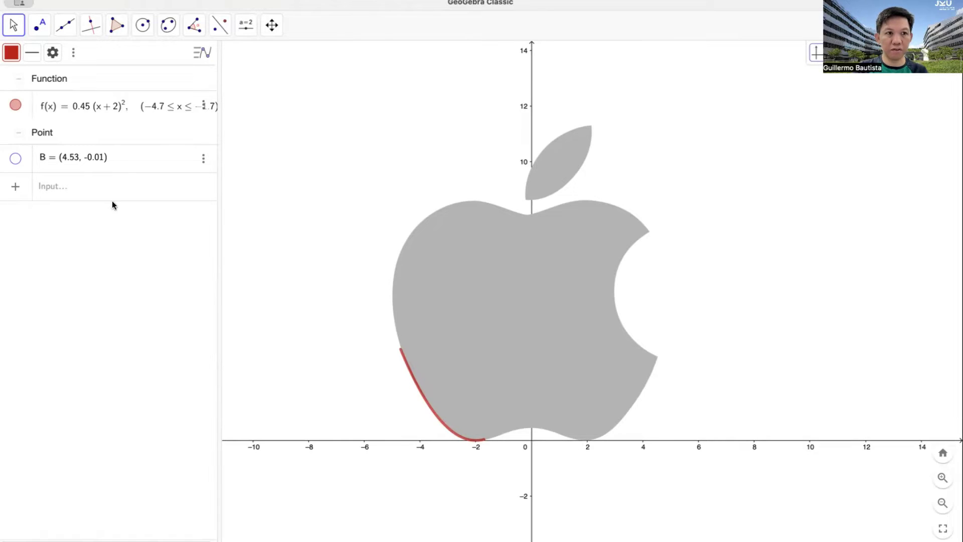
- Enter a second function g(x) = x² for the next part of the apple outline
{"action": "left_click", "coordinate": [106, 186]}
{"action": "type", "text": "g(x)"}
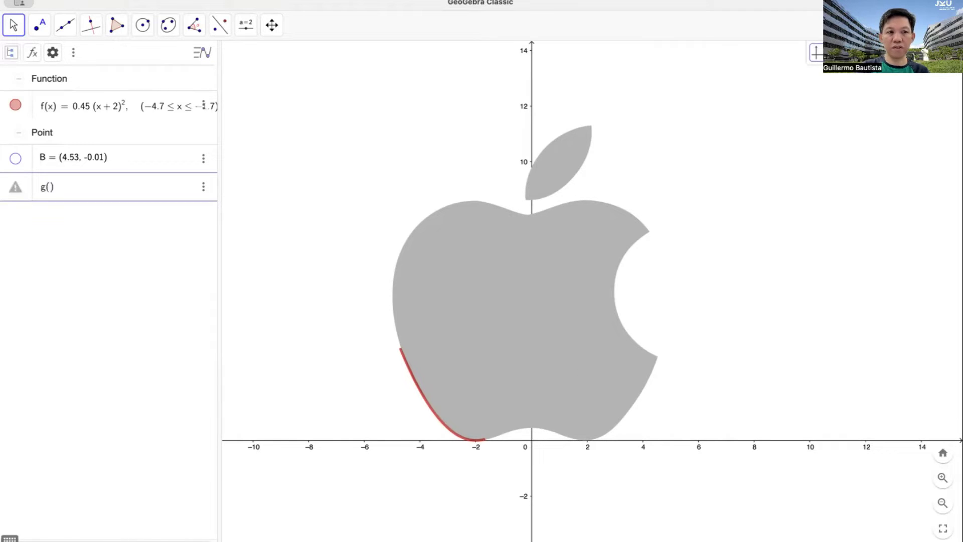
{"action": "type", "text": "=x"}
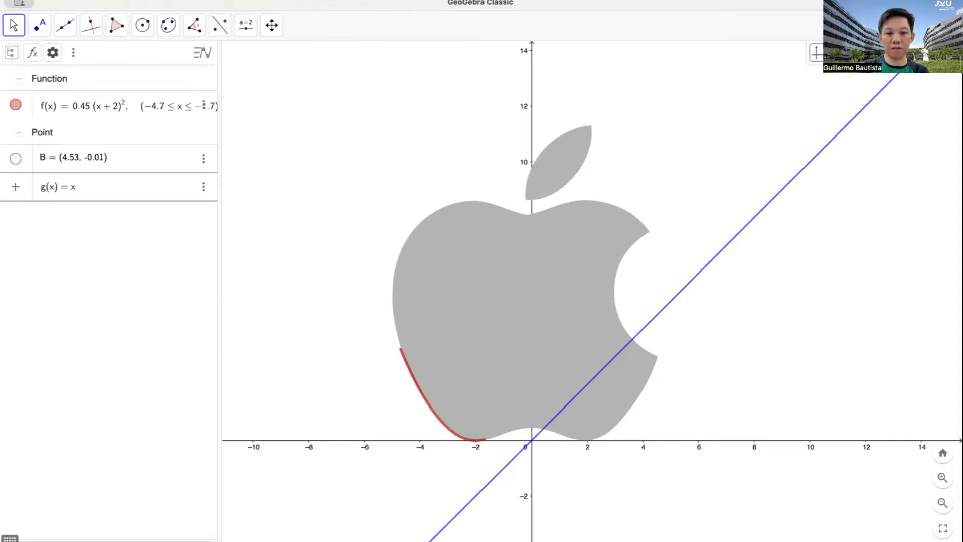
{"action": "type", "text": "^2"}
{"action": "key", "text": "Return"}
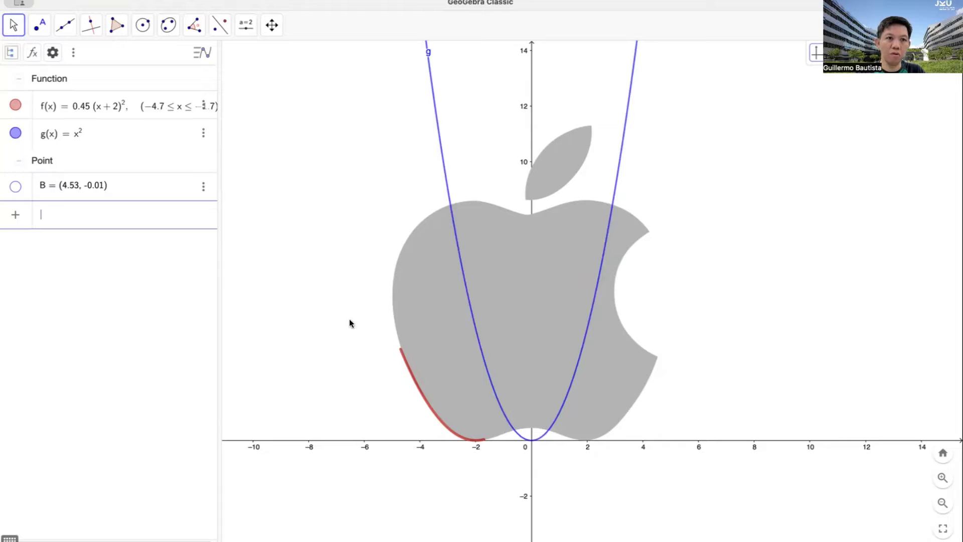
- Change g(x) to (x − 2)² so the parabola shifts two units towards positive x
{"action": "left_click", "coordinate": [81, 138]}
{"action": "key", "text": "Escape"}
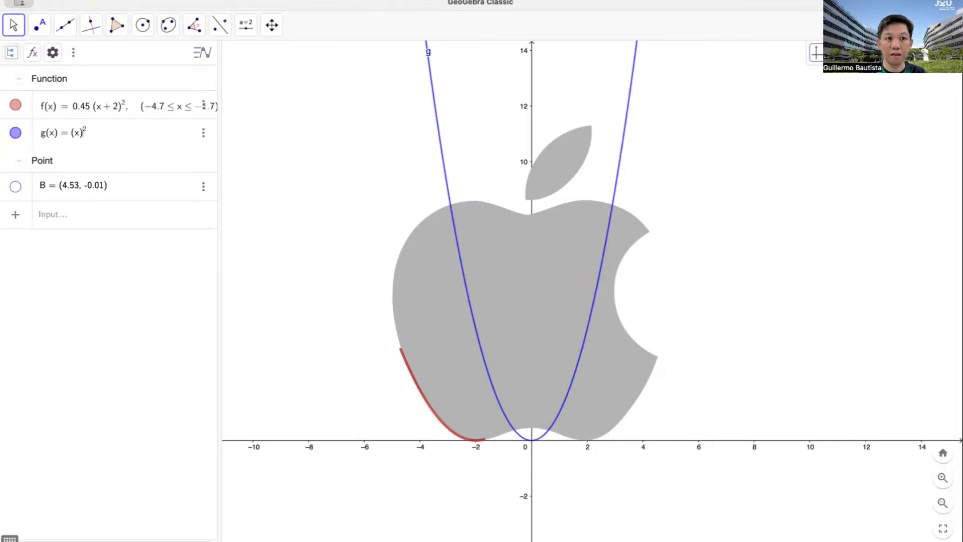
{"action": "left_click", "coordinate": [75, 133]}
{"action": "type", "text": "-2"}
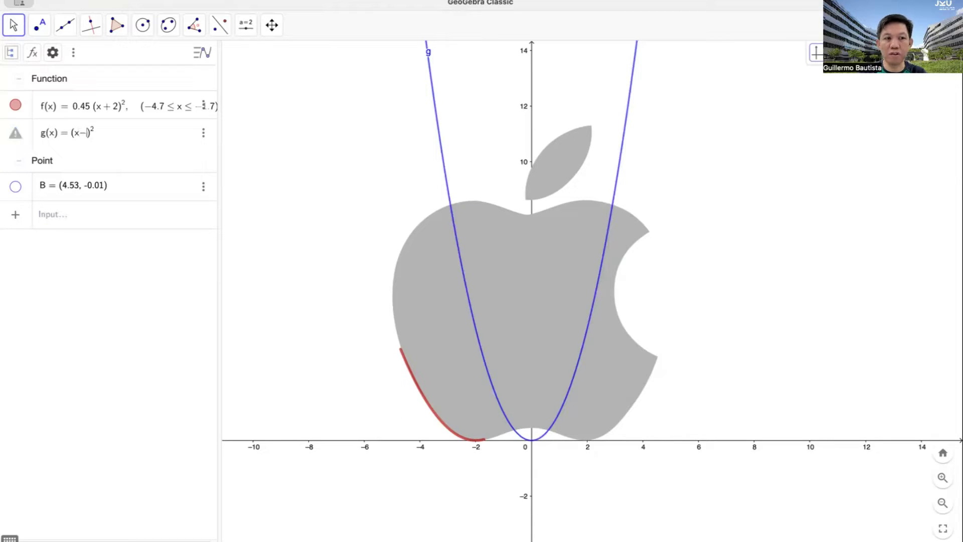
{"action": "key", "text": "Return"}
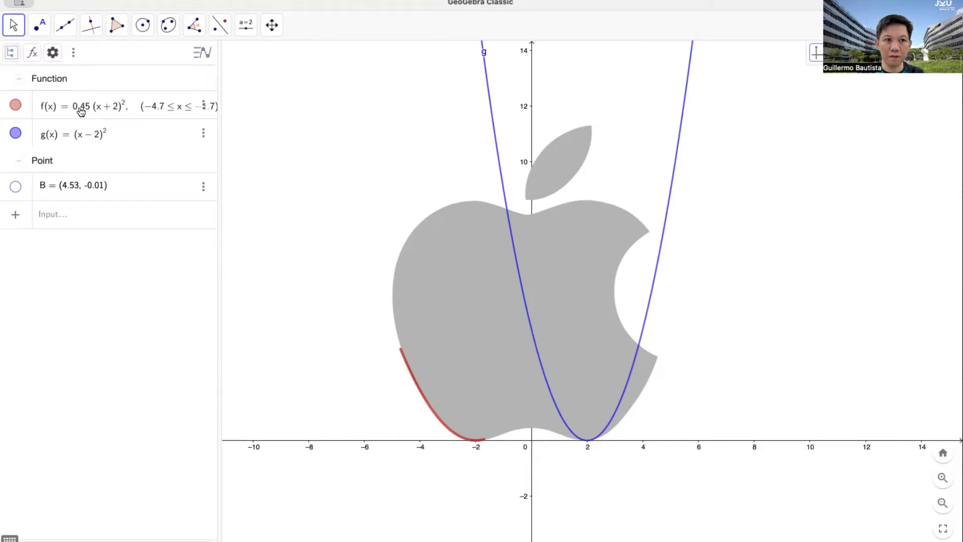
- Multiply (x − 2)² in g(x) by 0.45 to widen the parabola
{"action": "left_click", "coordinate": [72, 133]}
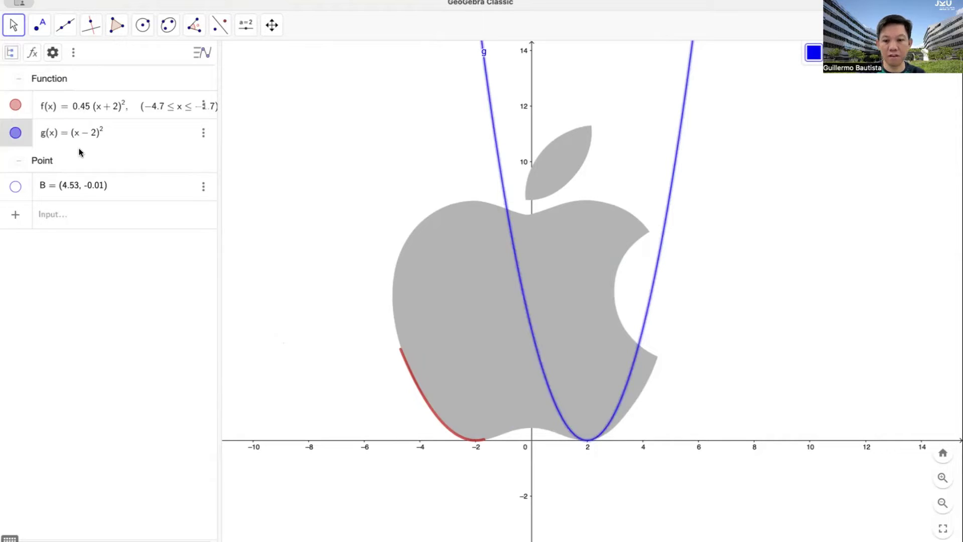
{"action": "type", "text": "0.45"}
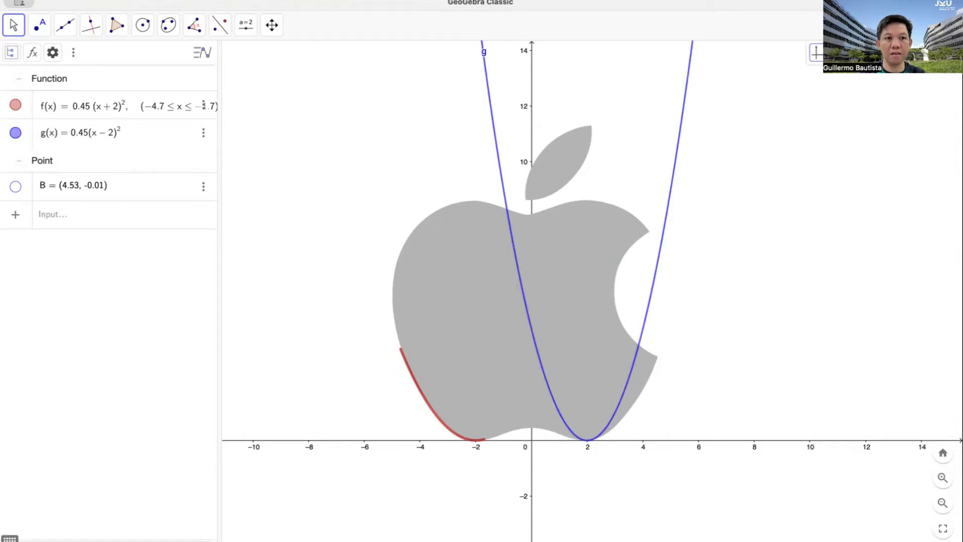
{"action": "key", "text": "Return"}
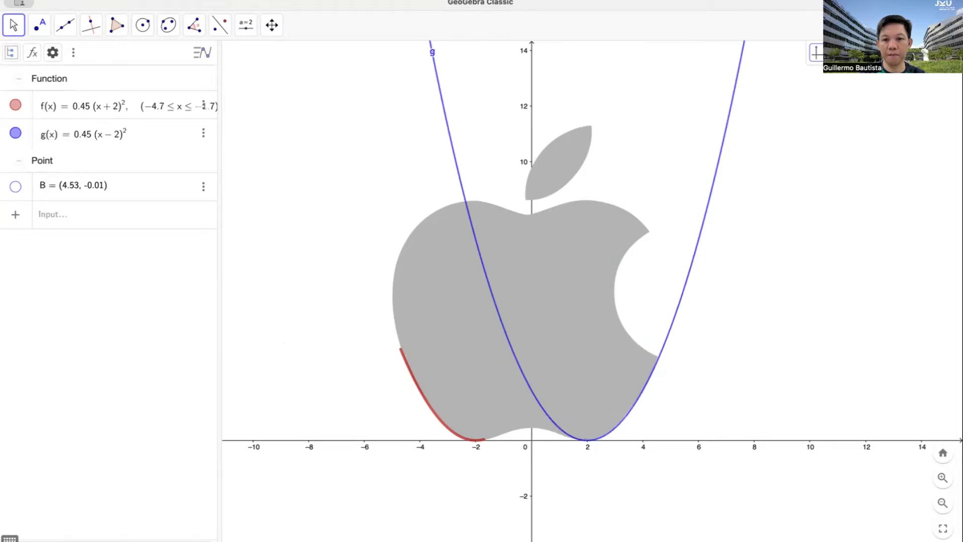
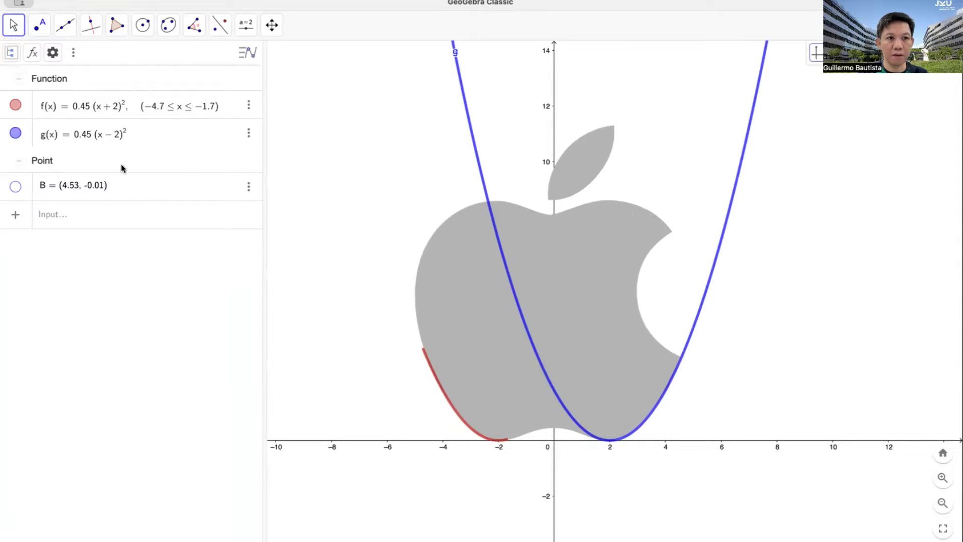
- Restrict the domain of g(x) = 0.45(x − 2)² with the lower bound 1.7 ≤ x
{"action": "left_click", "coordinate": [133, 145]}
{"action": "type", "text": ",x"}
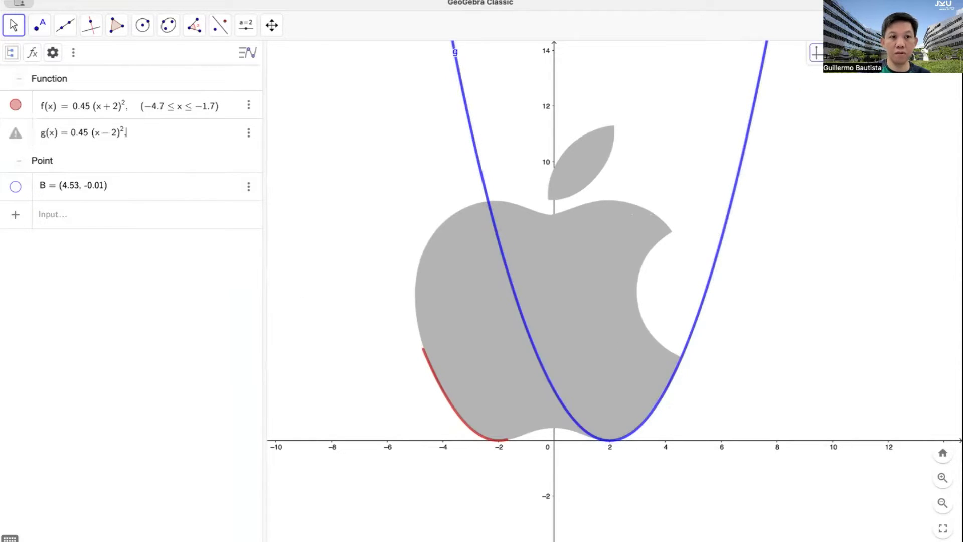
{"action": "type", "text": "<="}
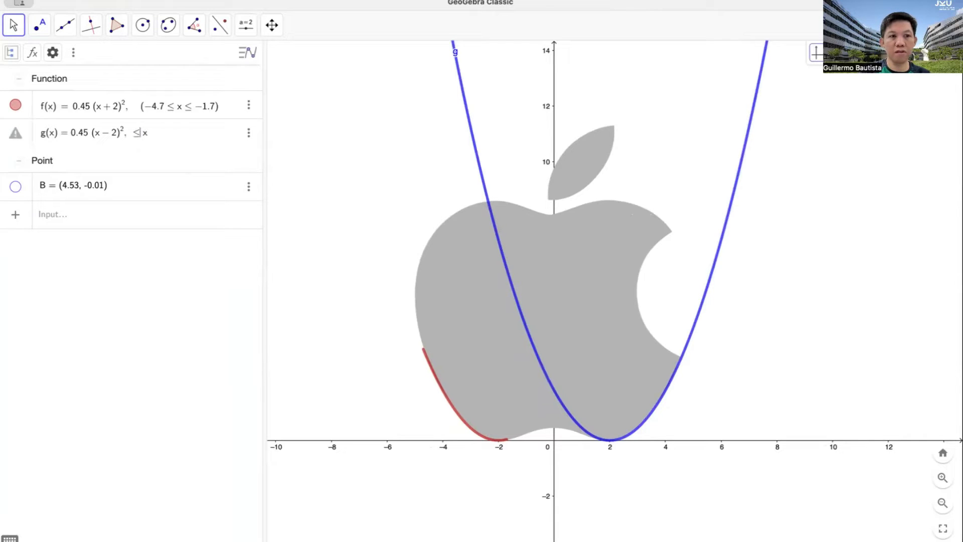
{"action": "key", "text": "Left"}
{"action": "type", "text": "1.7"}
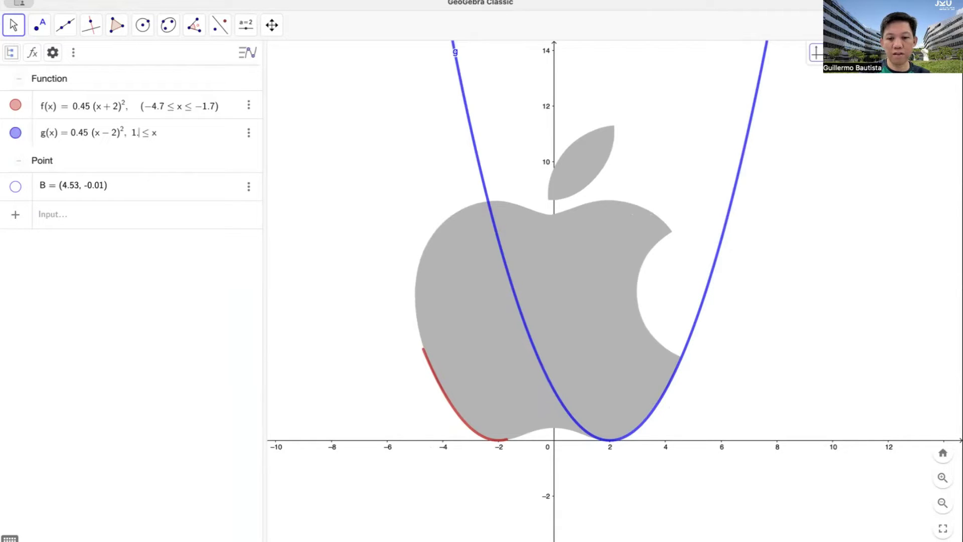
- Add the upper bound x ≤ 4.7 to the domain of g(x) and hide the label of its curve
{"action": "key", "text": "Right"}
{"action": "type", "text": "<="}
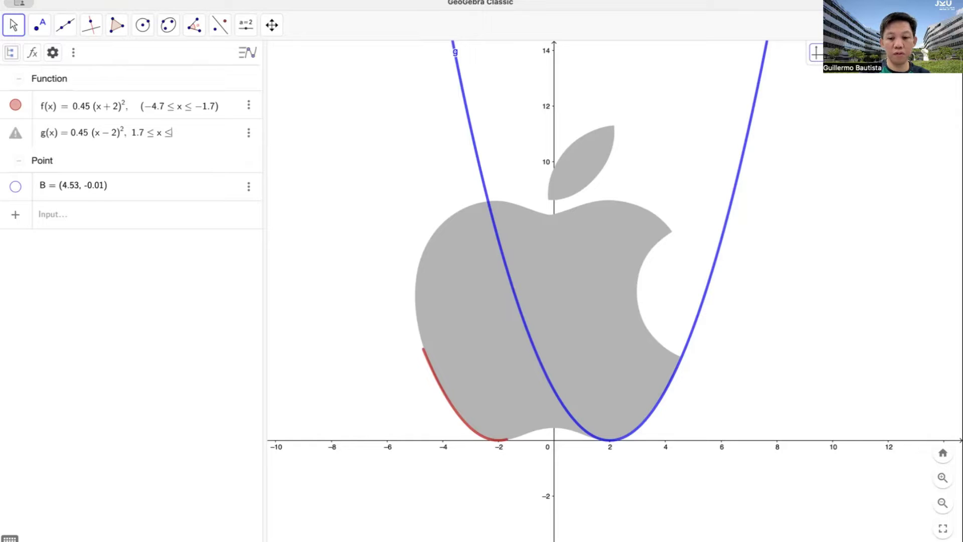
{"action": "type", "text": "4/"}
{"action": "key", "text": "BackSpace"}
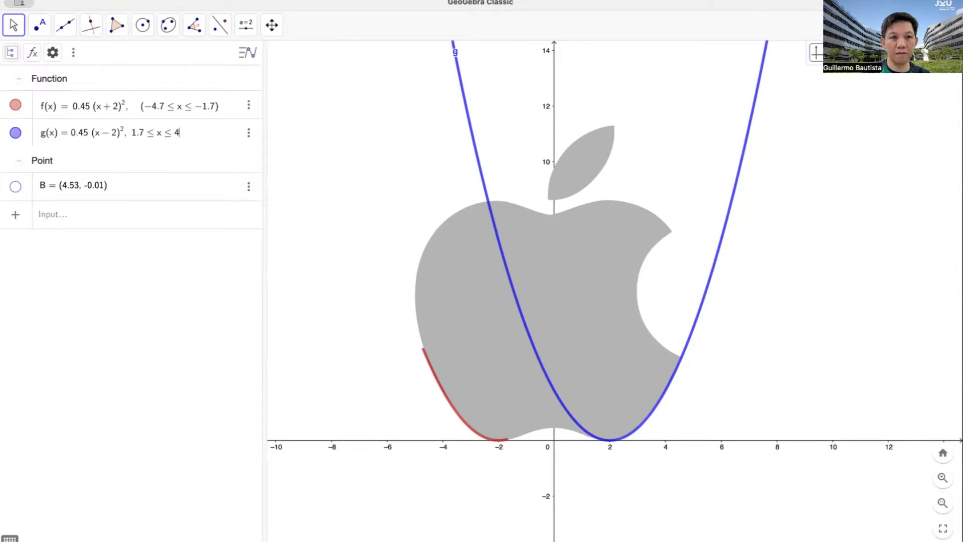
{"action": "type", "text": ".7"}
{"action": "key", "text": "Return"}
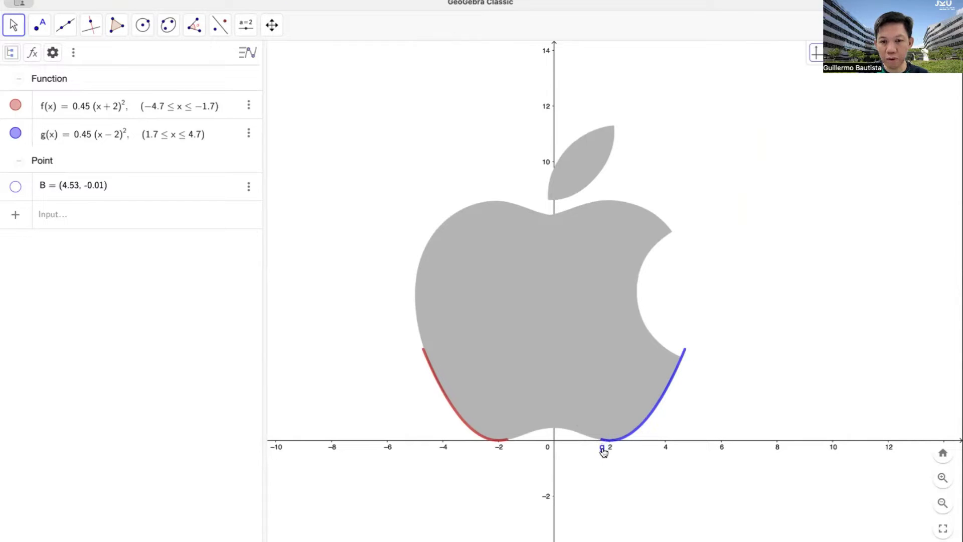
{"action": "right_click", "coordinate": [604, 448]}
{"action": "left_click", "coordinate": [644, 445]}
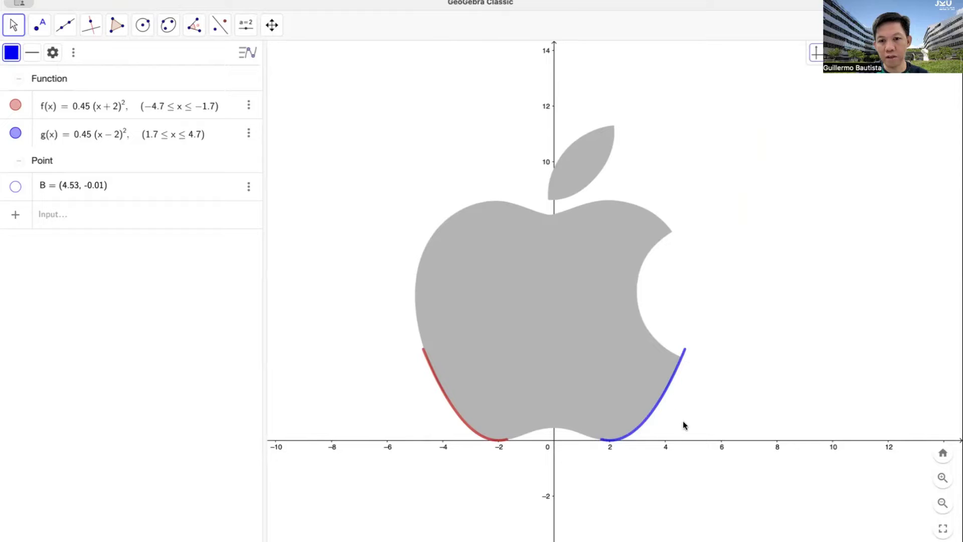
- Set the upper bound of g(x)'s domain to 4.6
{"action": "left_click", "coordinate": [206, 143]}
{"action": "left_click", "coordinate": [134, 136]}
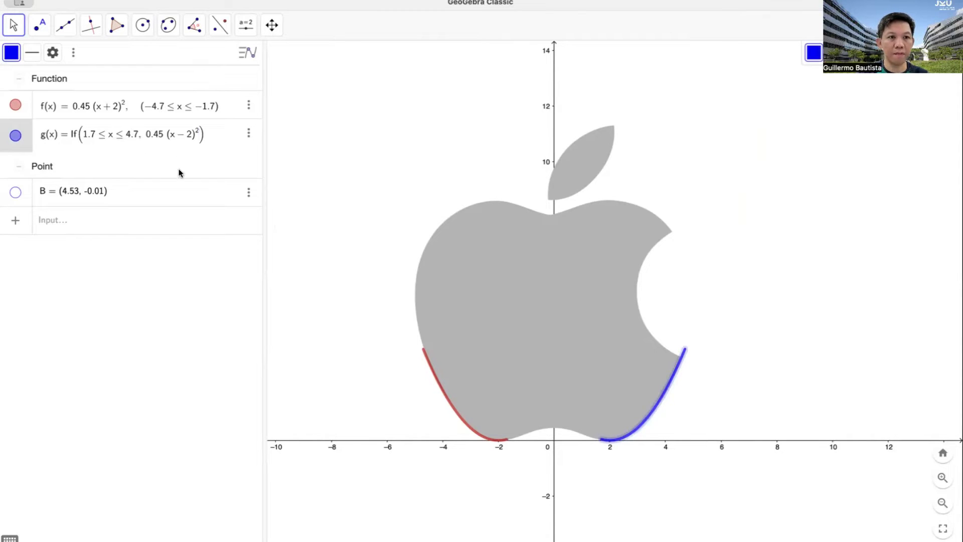
{"action": "key", "text": "BackSpace"}
{"action": "type", "text": "6"}
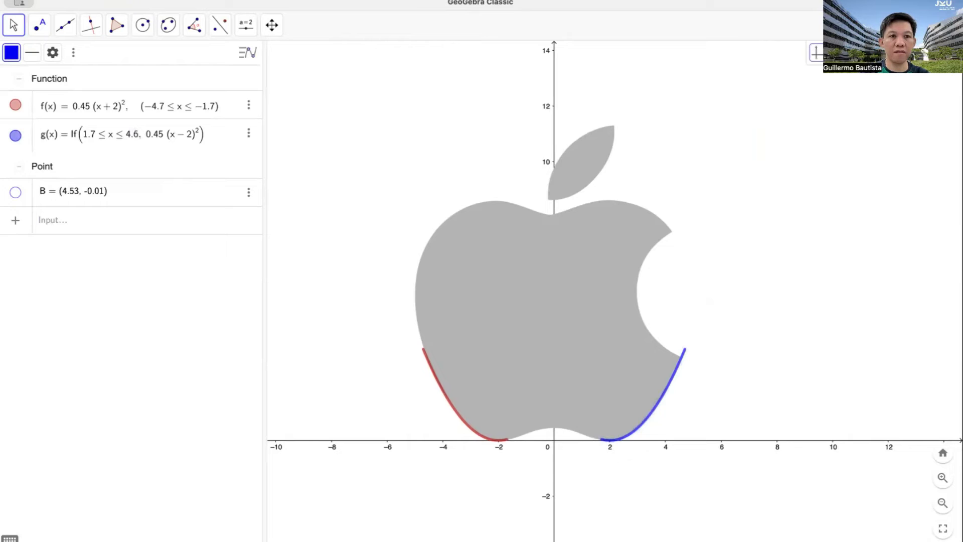
{"action": "key", "text": "Return"}
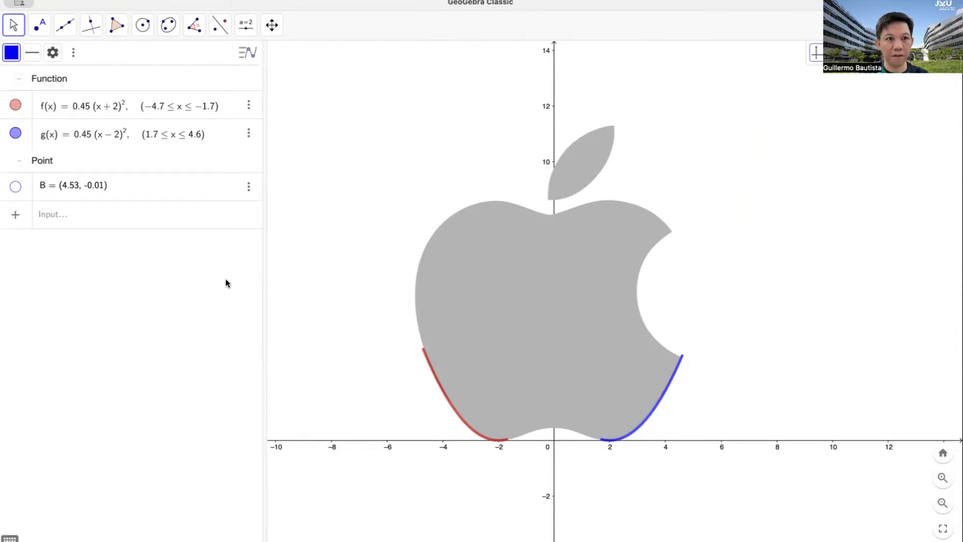
- Set the upper bound of g(x)'s domain to 4.5
{"action": "left_click", "coordinate": [91, 135]}
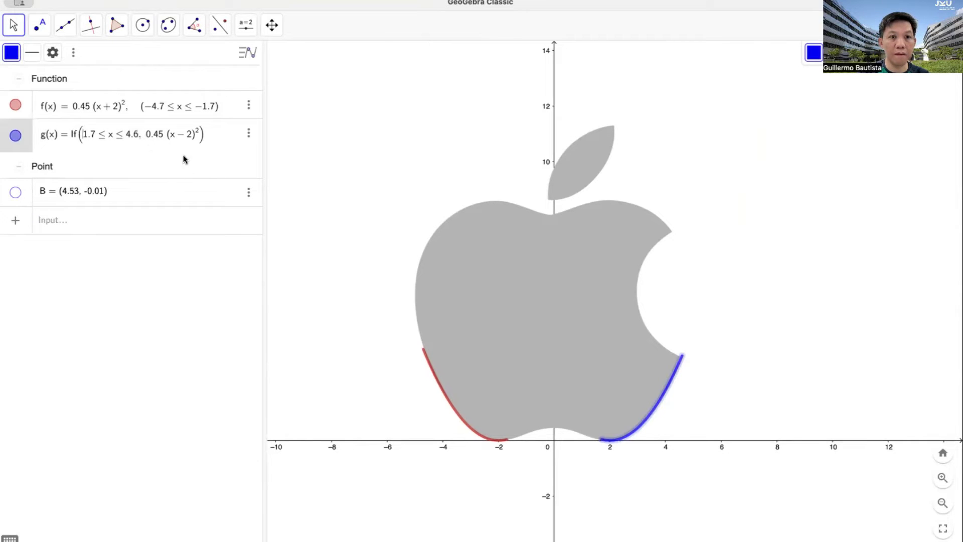
{"action": "left_click", "coordinate": [131, 136]}
{"action": "key", "text": "Right"}
{"action": "key", "text": "Right"}
{"action": "key", "text": "BackSpace"}
{"action": "type", "text": "5"}
{"action": "key", "text": "Return"}
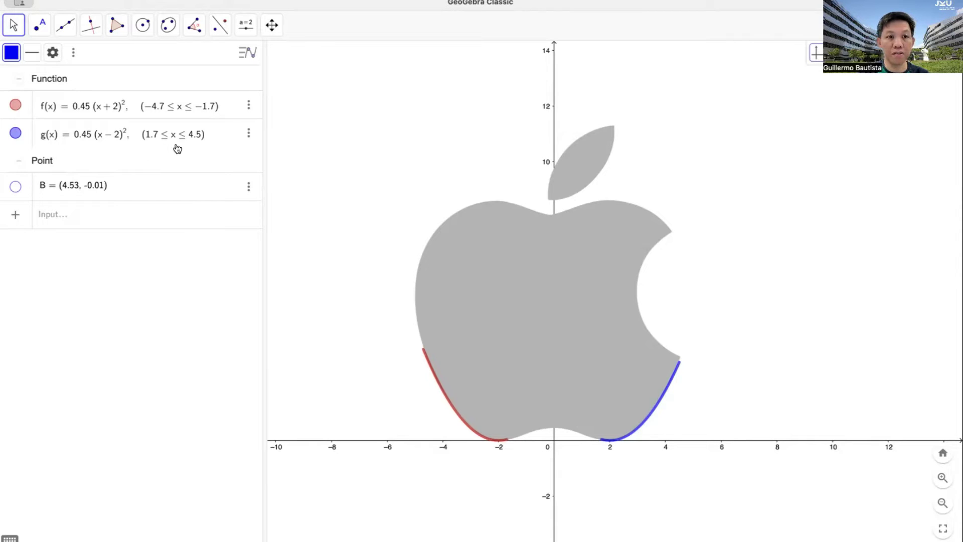
- Set the upper bound of g(x)'s domain to 4.55
{"action": "left_click", "coordinate": [193, 139]}
{"action": "left_click", "coordinate": [133, 135]}
{"action": "type", "text": "55,"}
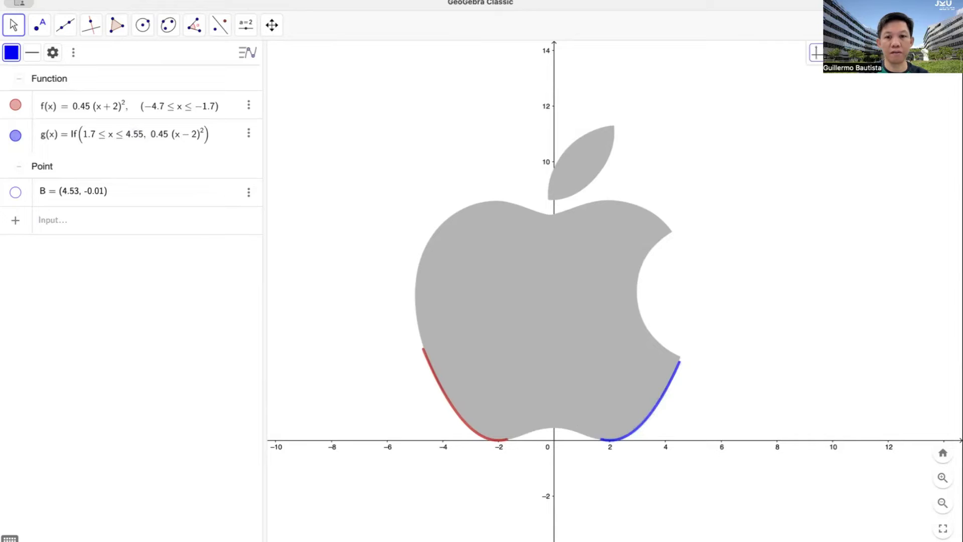
{"action": "key", "text": "Return"}
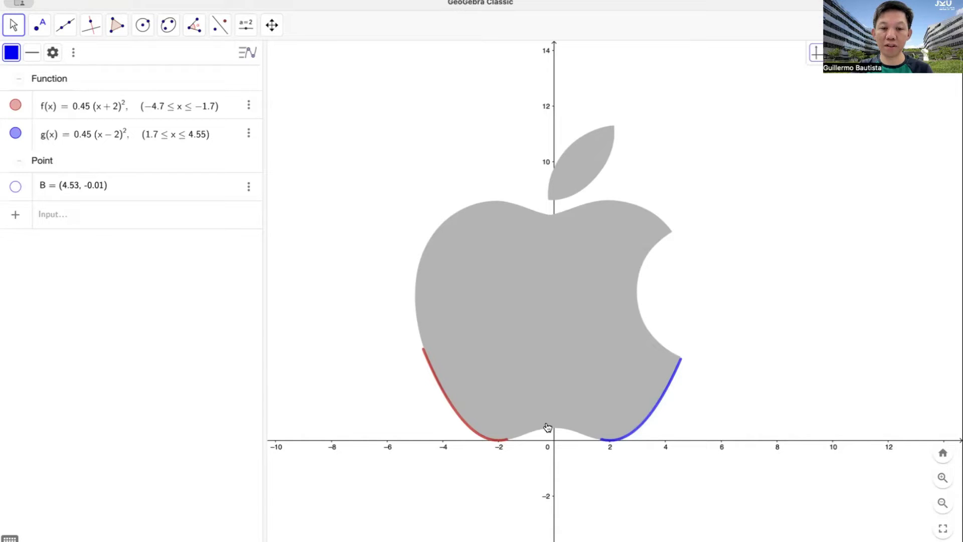
- Enter a third function h(x) = cos(x) for the wavy dip at the bottom of the apple
{"action": "left_click", "coordinate": [124, 225]}
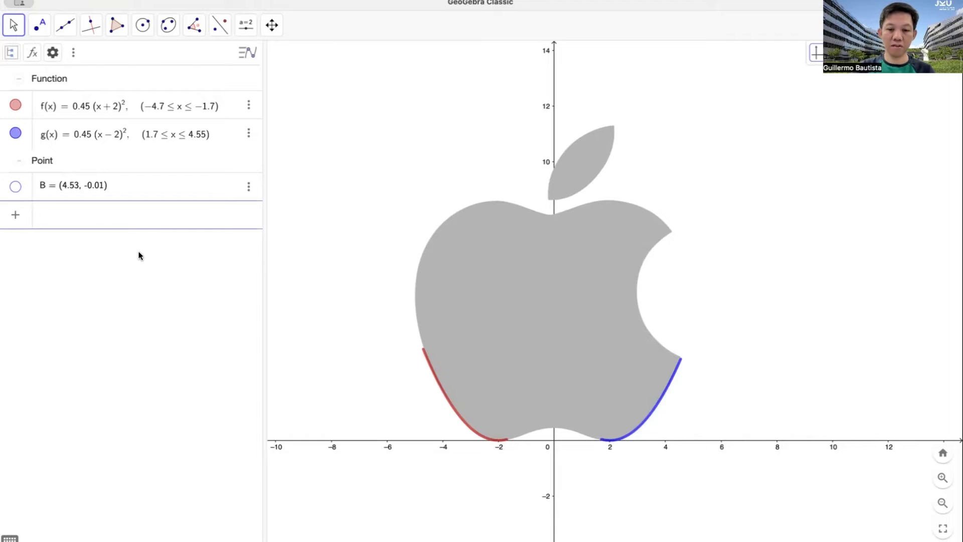
{"action": "type", "text": "g(x)"}
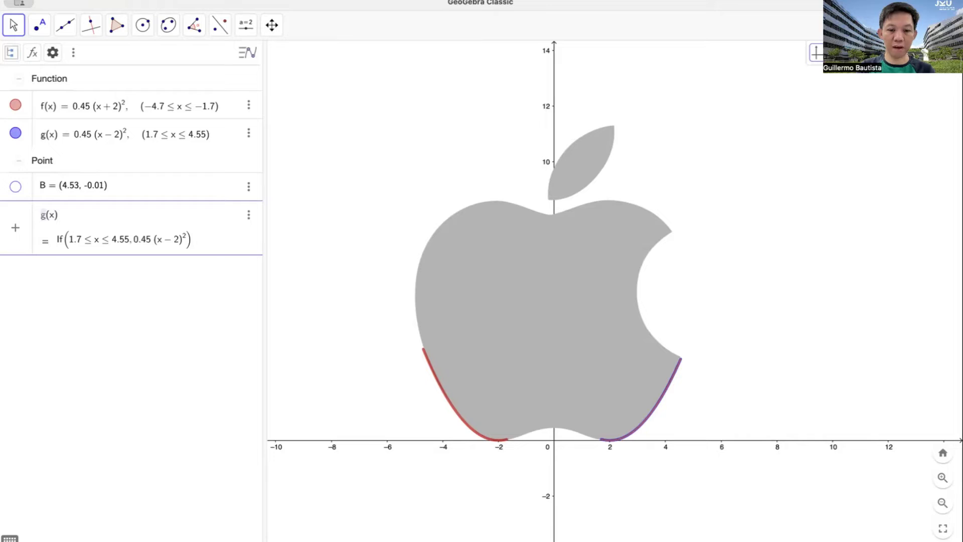
{"action": "key", "text": "BackSpace"}
{"action": "type", "text": "h(x) "}
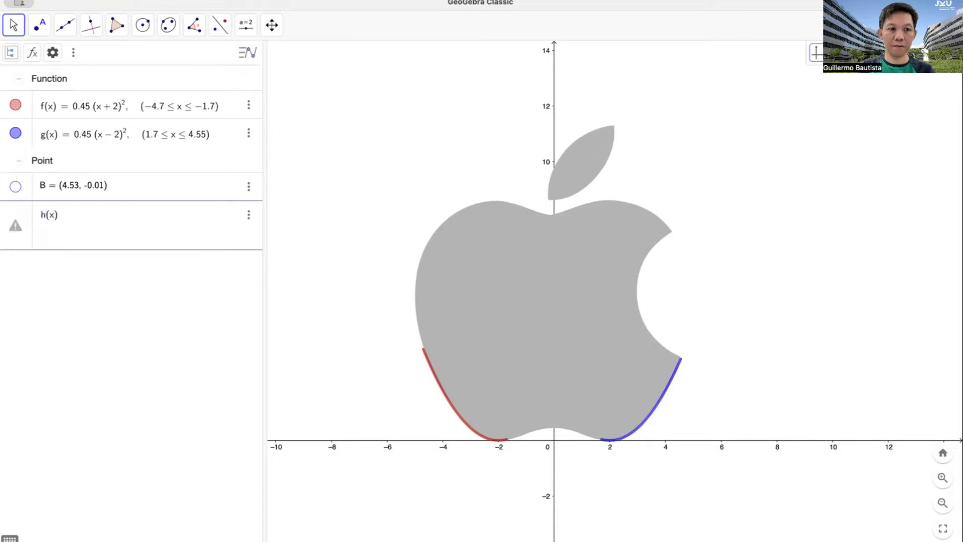
{"action": "type", "text": "= cos(x"}
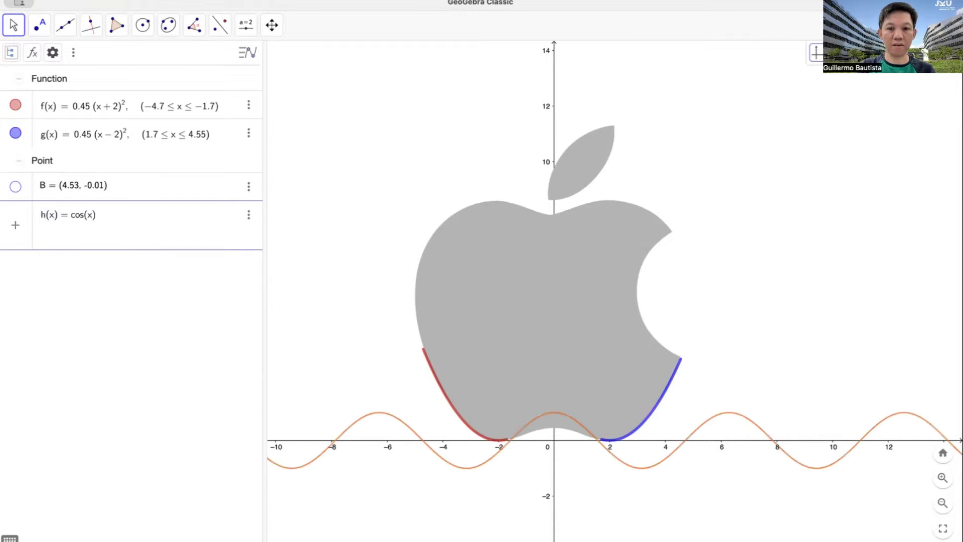
{"action": "key", "text": "Return"}
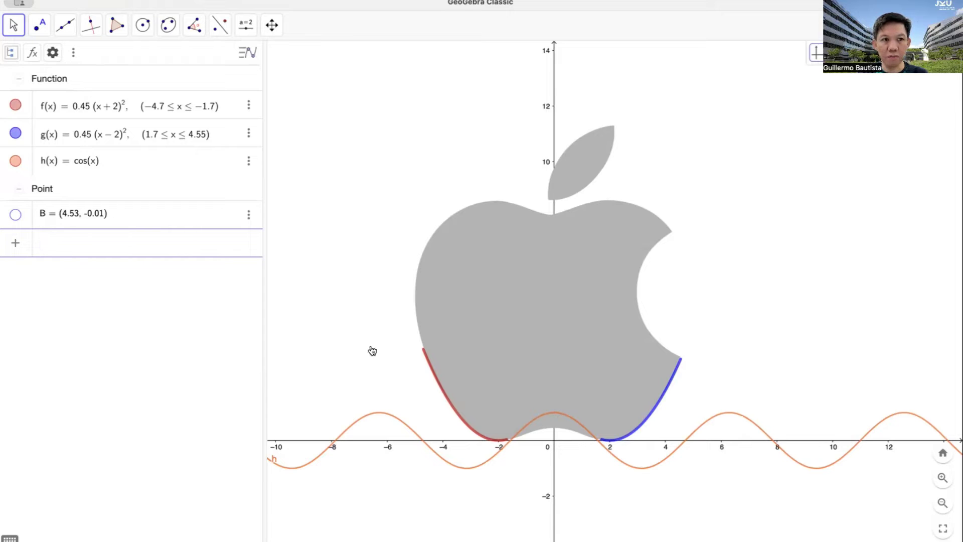
- Reduce the amplitude of h(x) by changing it to 0.5 cos(x)
{"action": "left_click", "coordinate": [75, 161]}
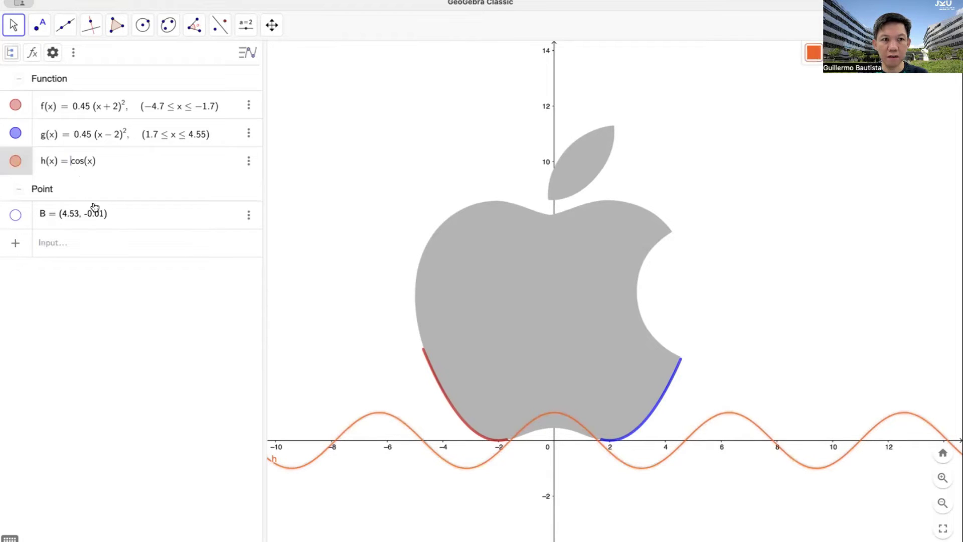
{"action": "type", "text": "0.5"}
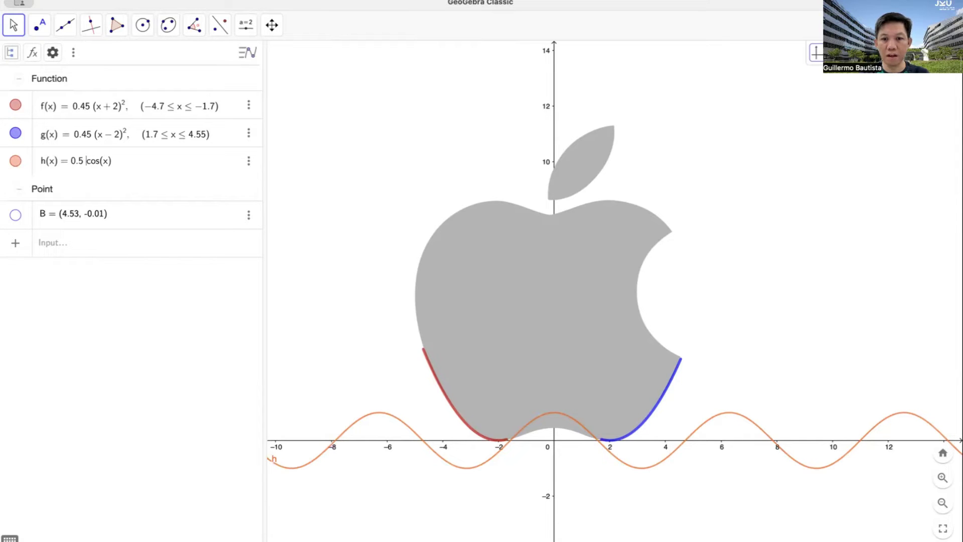
{"action": "key", "text": "Return"}
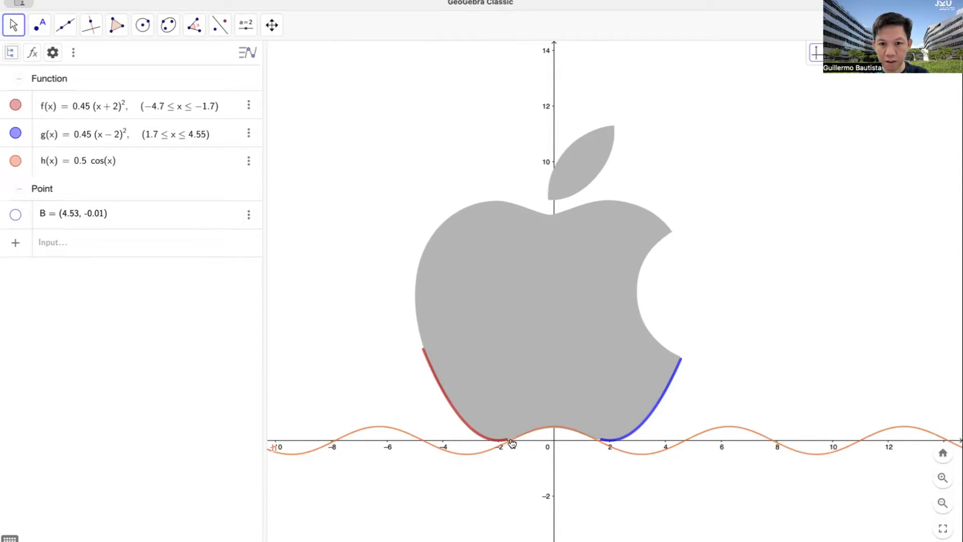
- Try shifting h(x) upward by adding 0.1 to 0.5 cos(x)
{"action": "left_click", "coordinate": [125, 172]}
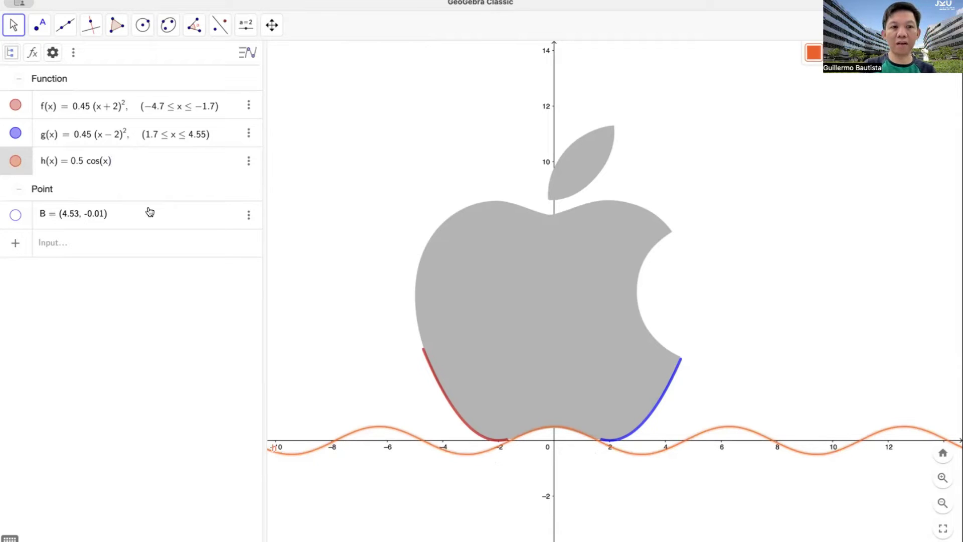
{"action": "type", "text": "+ 0."}
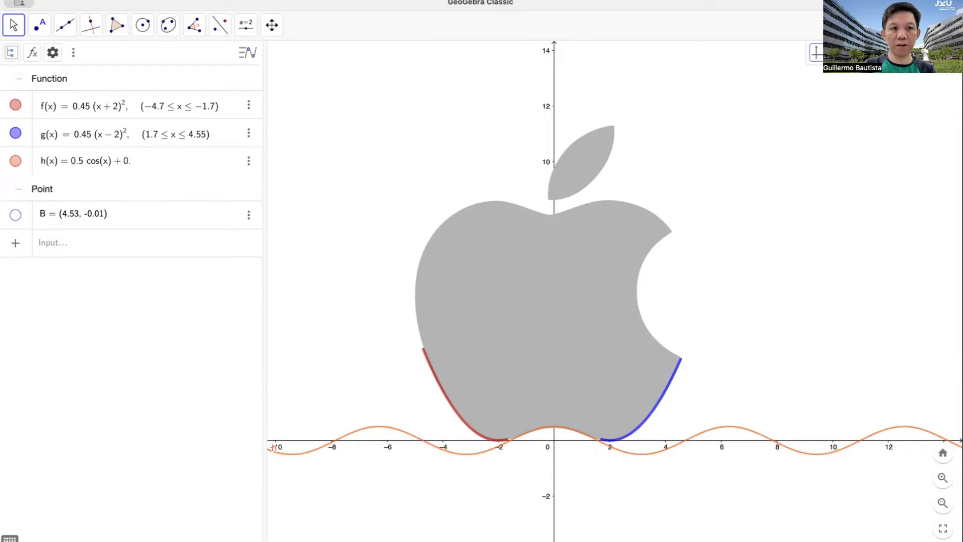
{"action": "type", "text": "1"}
{"action": "key", "text": "Return"}
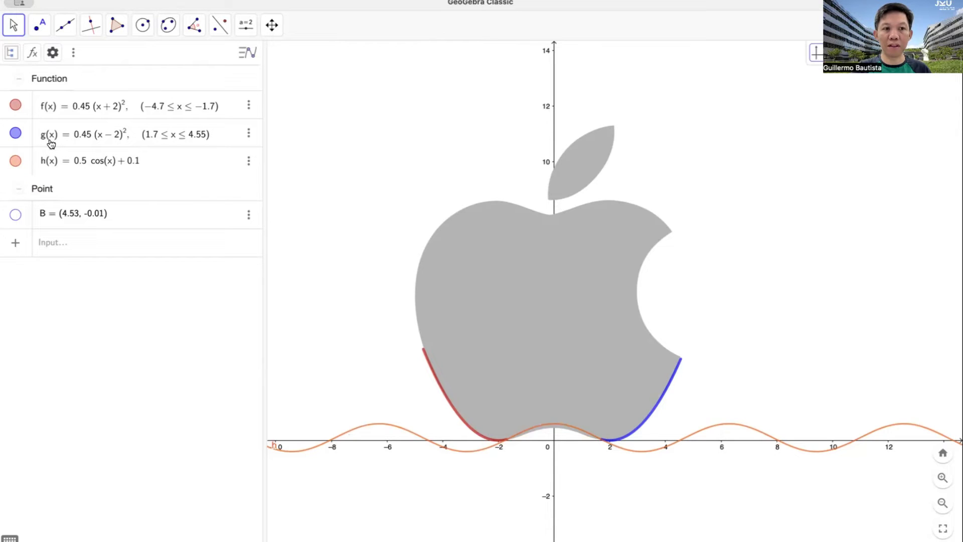
- Remove the added 0.1 from h(x), leaving 0.5 cos(x)
{"action": "left_click", "coordinate": [140, 169]}
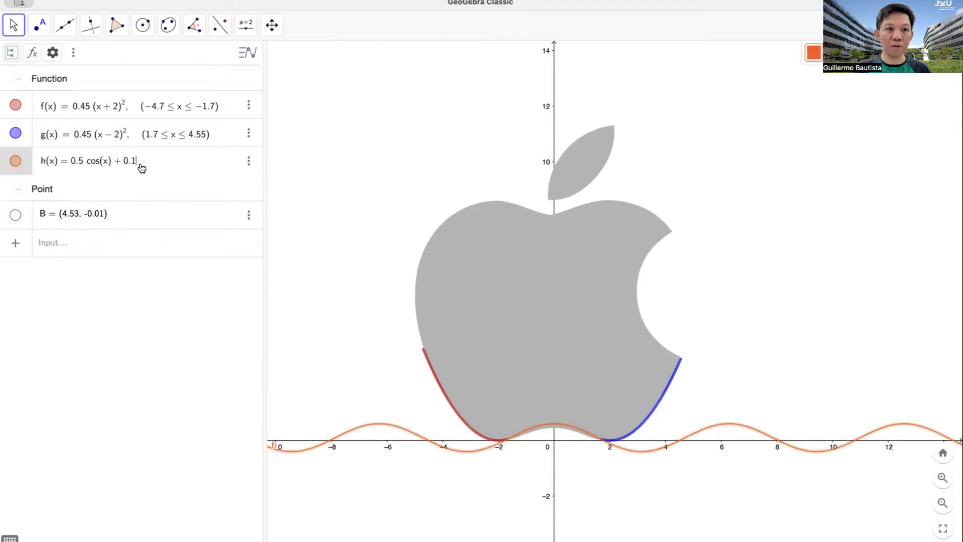
{"action": "type", "text": "\\"}
{"action": "key", "text": "BackSpace"}
{"action": "key", "text": "BackSpace"}
{"action": "key", "text": "BackSpace"}
{"action": "key", "text": "BackSpace"}
{"action": "key", "text": "BackSpace"}
{"action": "key", "text": "BackSpace"}
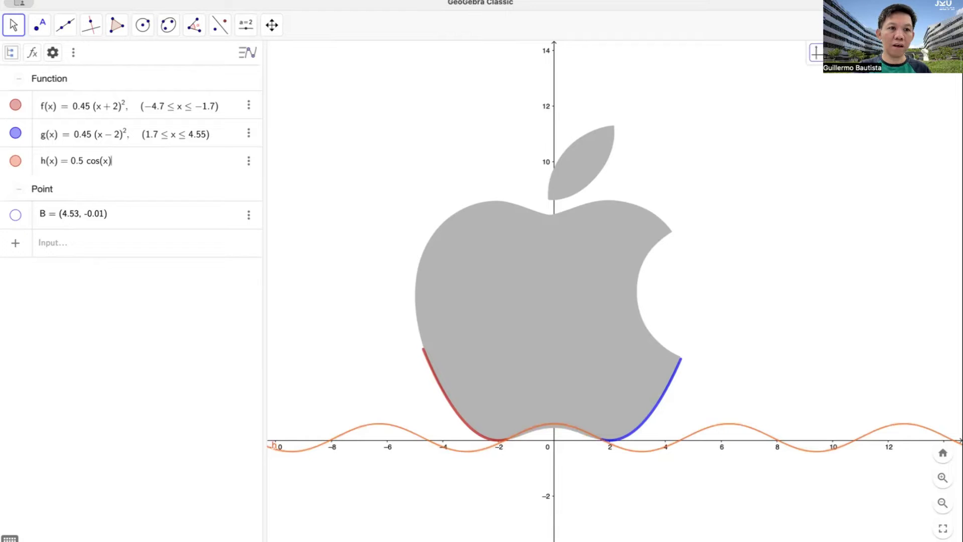
{"action": "key", "text": "Return"}
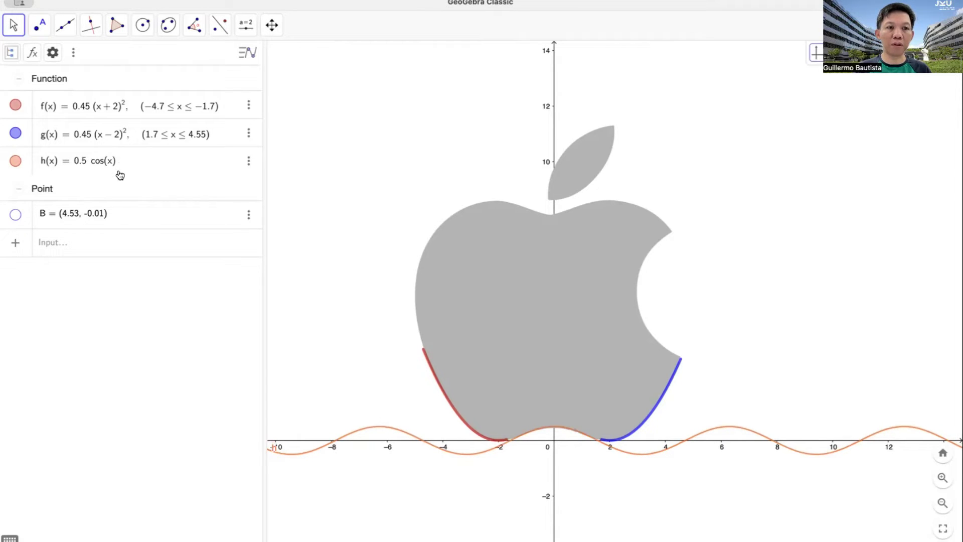
- Try shifting h(x) horizontally by changing it to 0.5 cos(x + 0.1)
{"action": "left_click", "coordinate": [109, 161]}
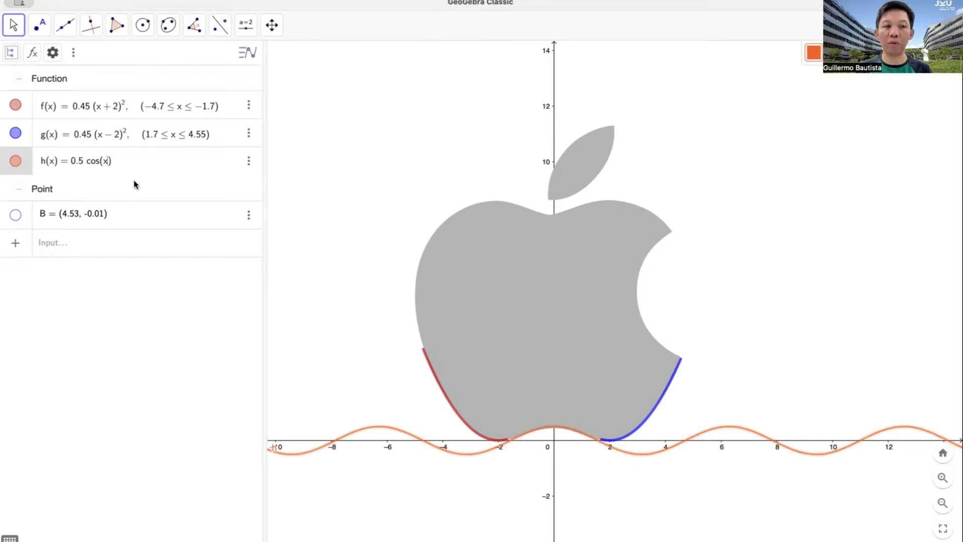
{"action": "left_click", "coordinate": [108, 171]}
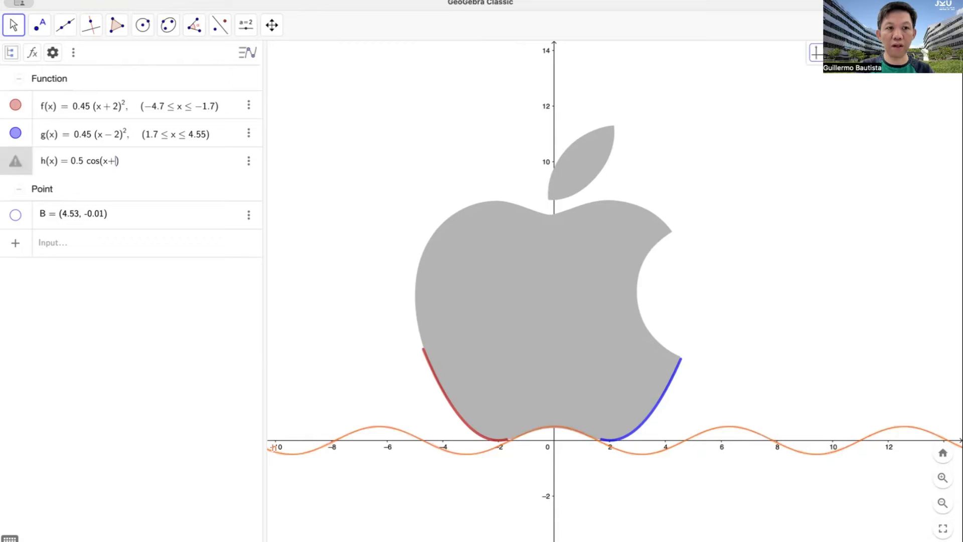
{"action": "type", "text": "+0.1"}
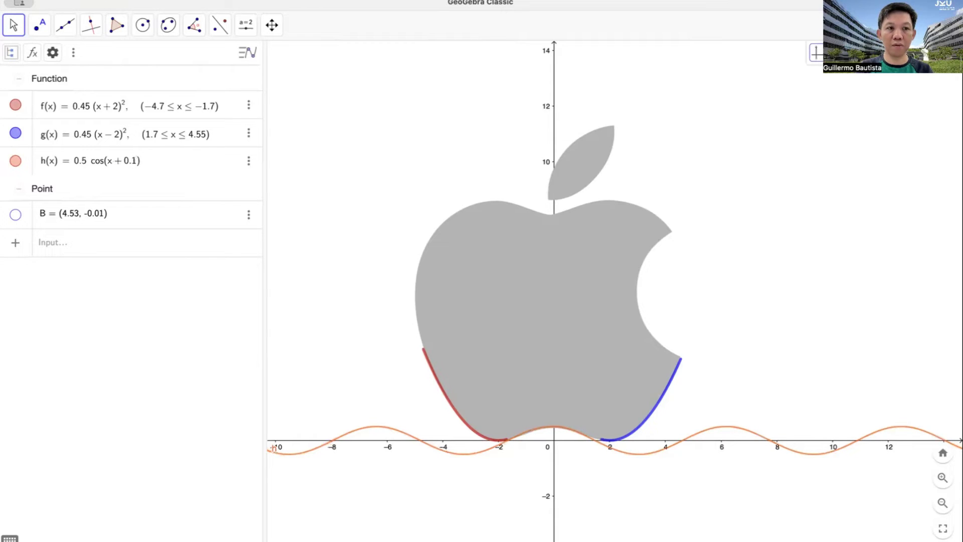
- Remove the 0.1 shift from inside the cosine, restoring h(x) = 0.5 cos(x)
{"action": "left_click", "coordinate": [137, 168]}
{"action": "key", "text": "BackSpace"}
{"action": "key", "text": "BackSpace"}
{"action": "key", "text": "BackSpace"}
{"action": "key", "text": "BackSpace"}
{"action": "key", "text": "Return"}
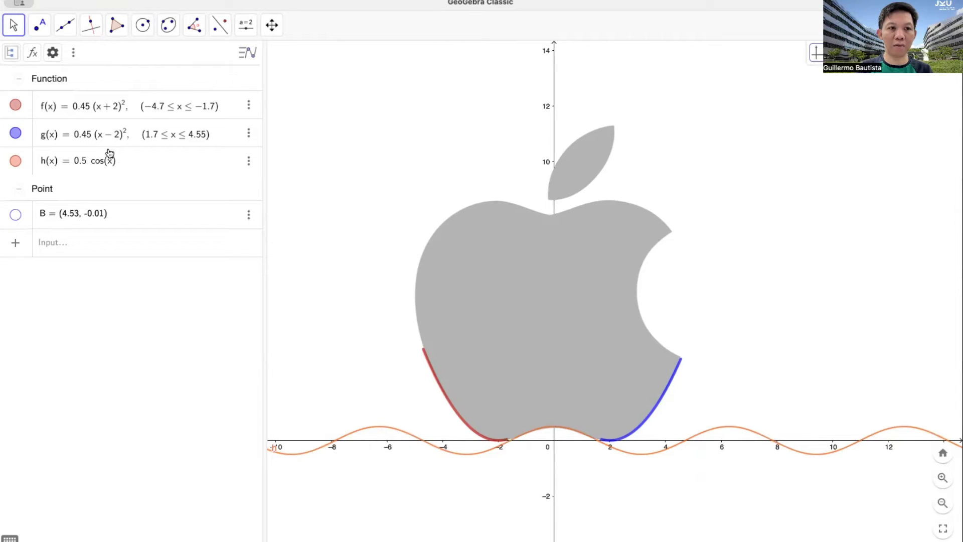
- Shift h(x) upward by changing its formula to 0.5 cos(x) + 0.1
{"action": "left_click", "coordinate": [129, 168]}
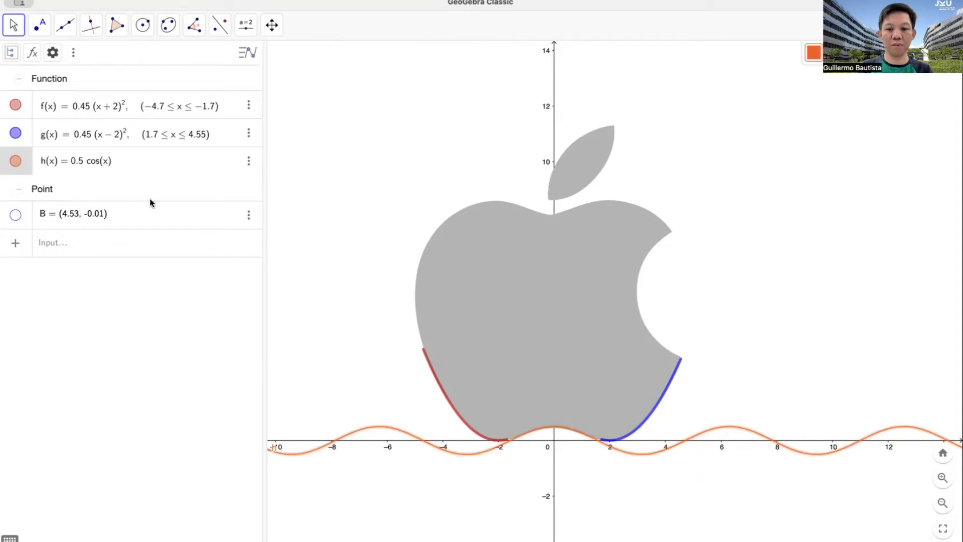
{"action": "type", "text": "+ 0.1"}
{"action": "key", "text": "Return"}
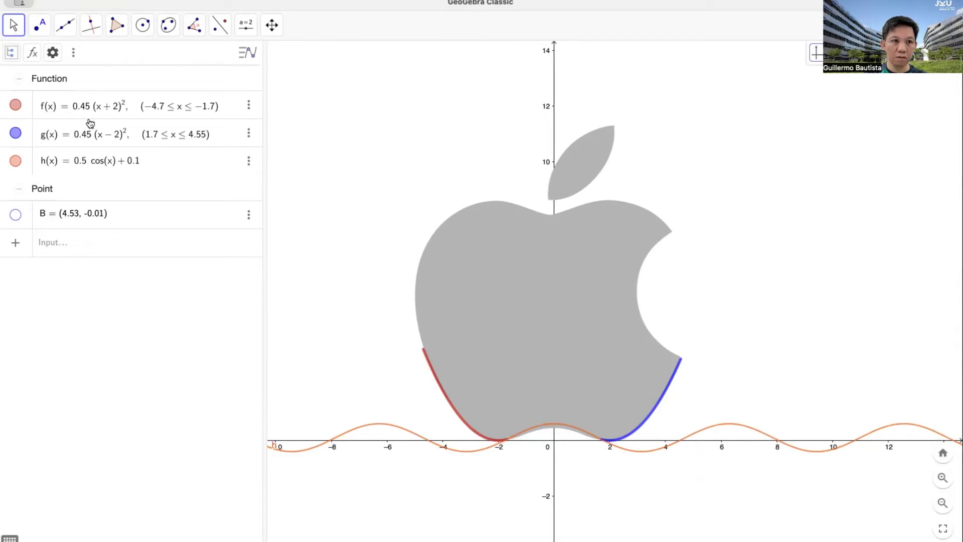
- Try smaller amplitudes for h(x), first 0.45 and then 0.4, keeping the + 0.1 term
{"action": "left_click", "coordinate": [83, 164]}
{"action": "key", "text": "Left"}
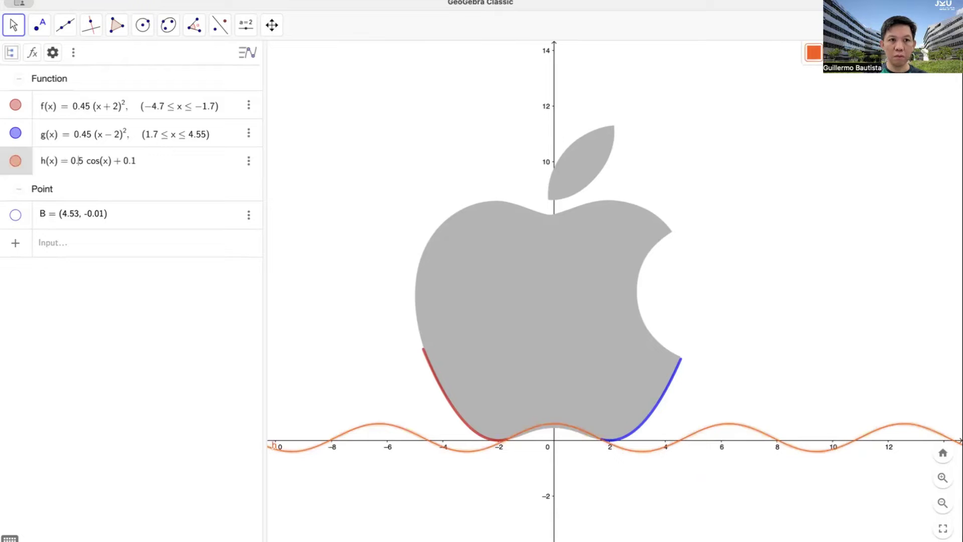
{"action": "type", "text": "4"}
{"action": "key", "text": "Return"}
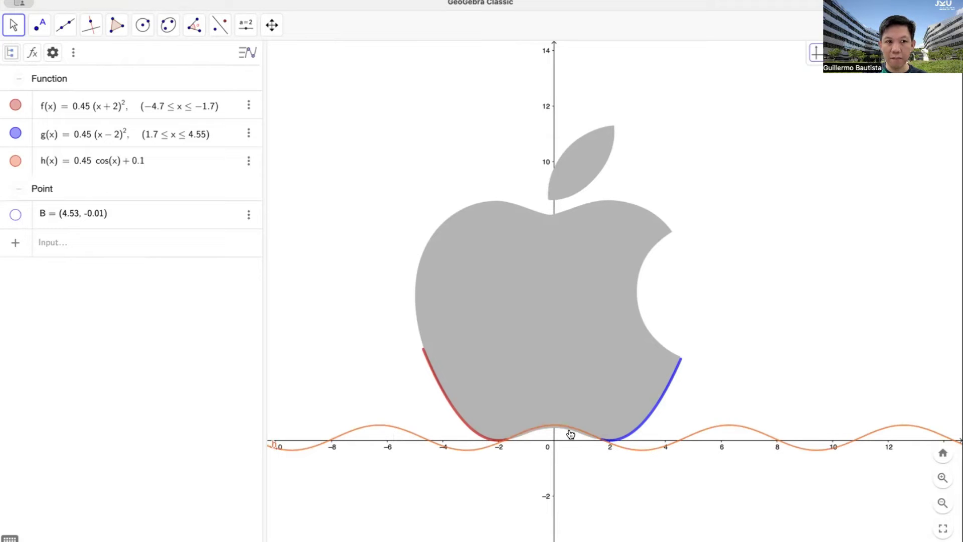
{"action": "left_click", "coordinate": [88, 164]}
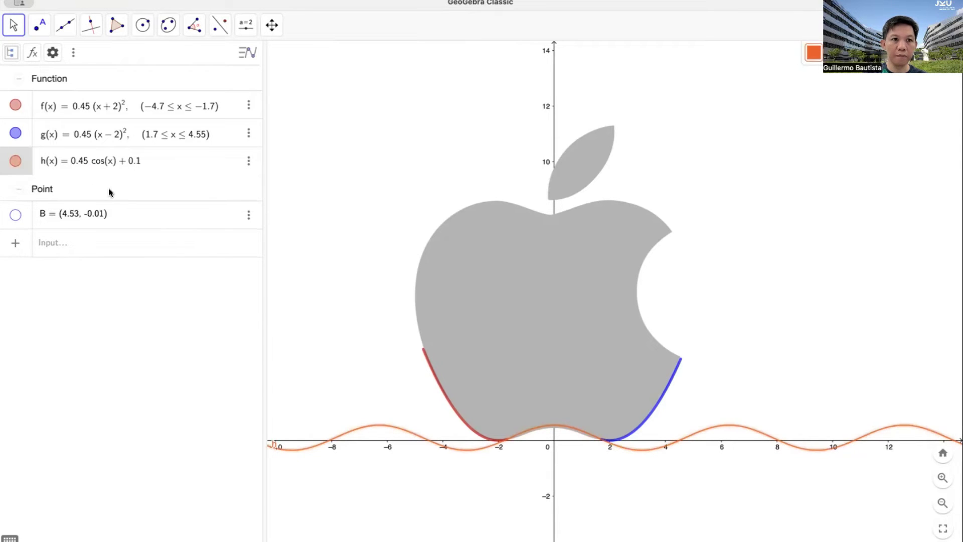
{"action": "key", "text": "BackSpace"}
{"action": "key", "text": "Return"}
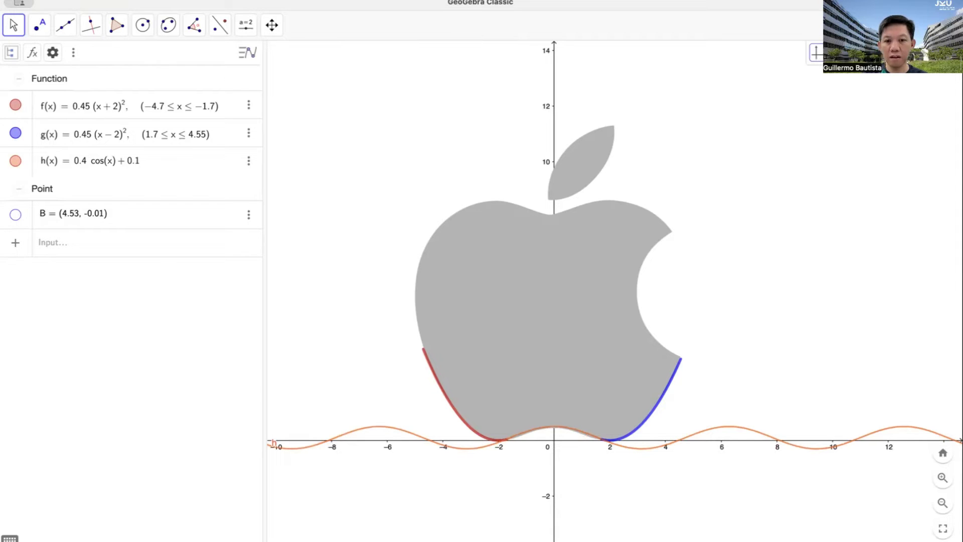
- Set the amplitude of h(x) to 0.35 so the formula reads 0.35 cos(x) + 0.1
{"action": "left_click", "coordinate": [91, 160]}
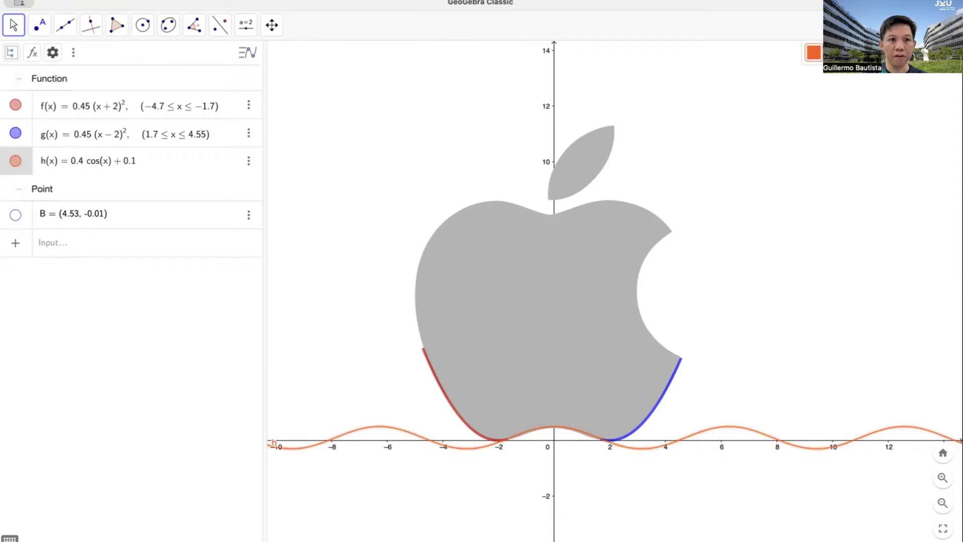
{"action": "key", "text": "BackSpace"}
{"action": "type", "text": "35"}
{"action": "key", "text": "Return"}
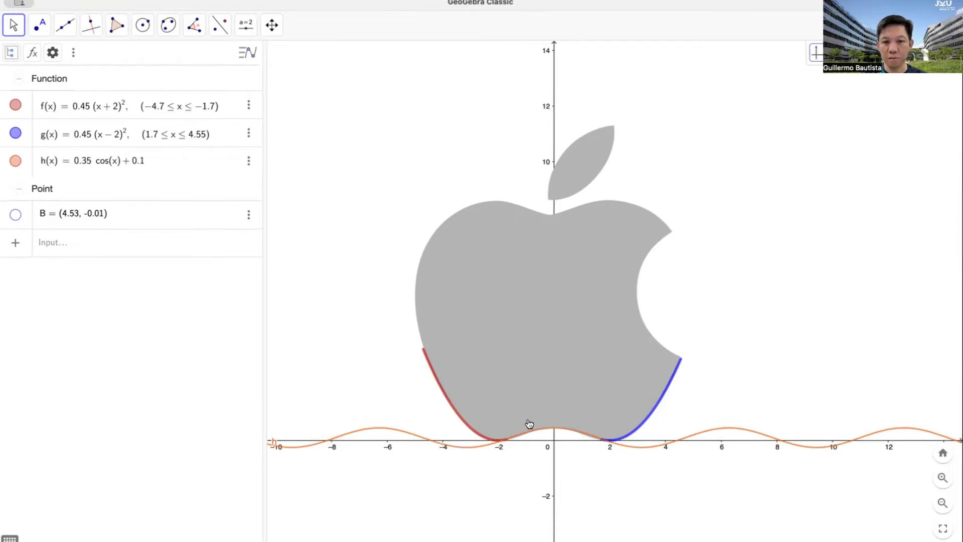
- Increase the line thickness of the h(x) curve to 9
{"action": "left_click", "coordinate": [622, 449]}
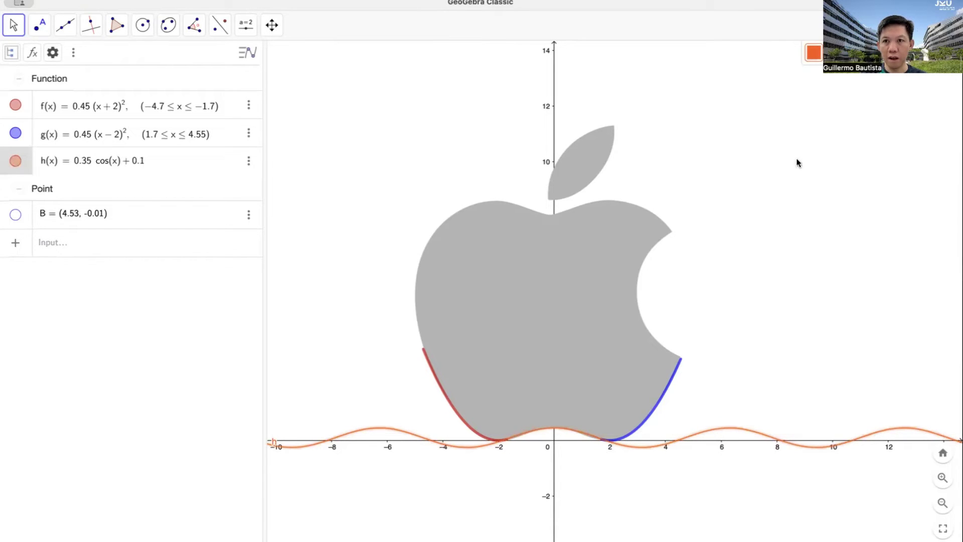
{"action": "left_click", "coordinate": [835, 53]}
{"action": "left_click_drag", "start_coordinate": [858, 99], "coordinate": [879, 101]}
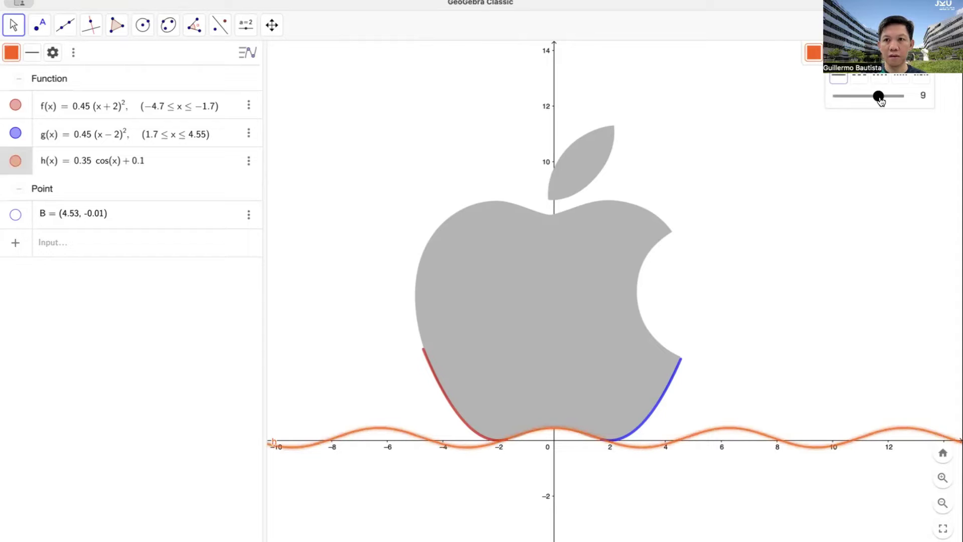
{"action": "left_click", "coordinate": [812, 325]}
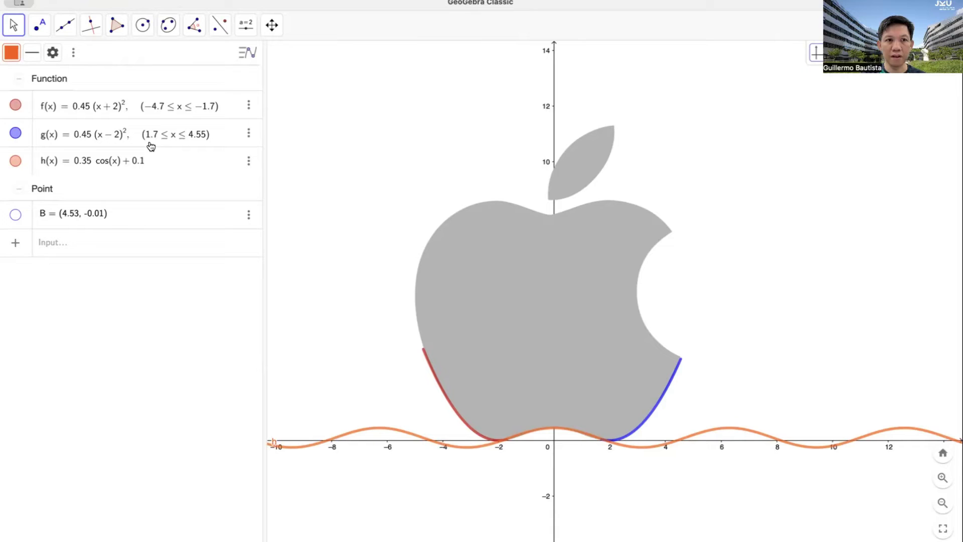
- Restrict h(x) to the domain −1.7 ≤ x ≤ 1.7 and hide the curve's label in the graph
{"action": "left_click", "coordinate": [159, 173]}
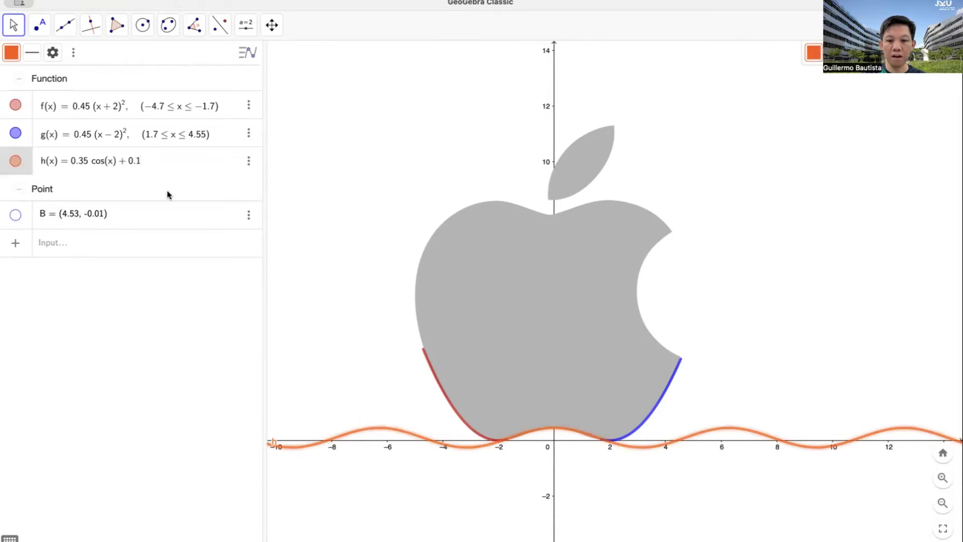
{"action": "type", "text": ", x"}
{"action": "key", "text": "Left"}
{"action": "type", "text": "<=-"}
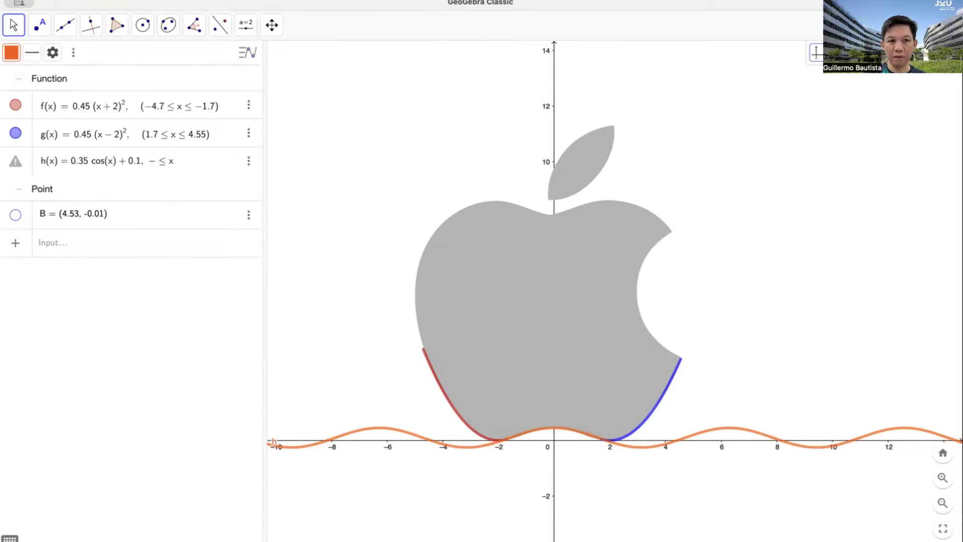
{"action": "type", "text": "1.7"}
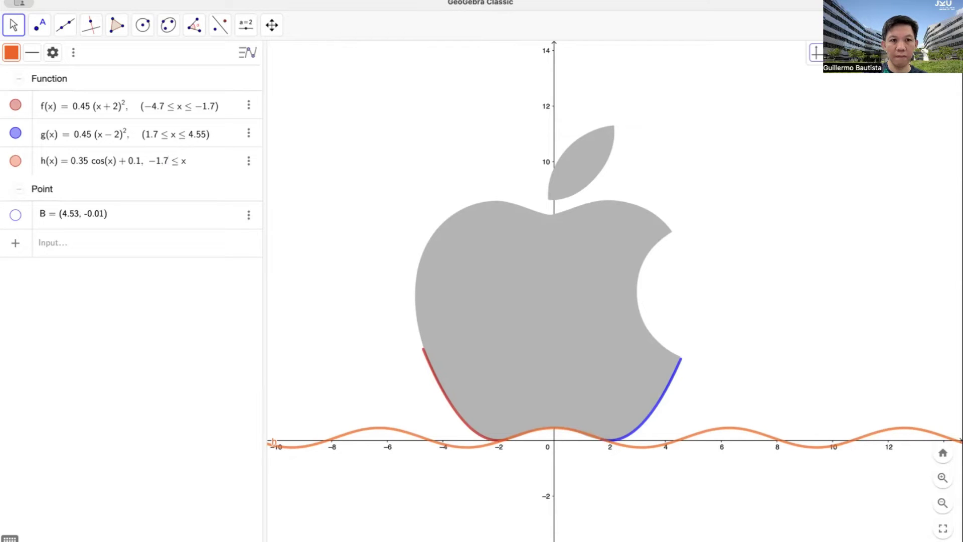
{"action": "key", "text": "End"}
{"action": "type", "text": "<="}
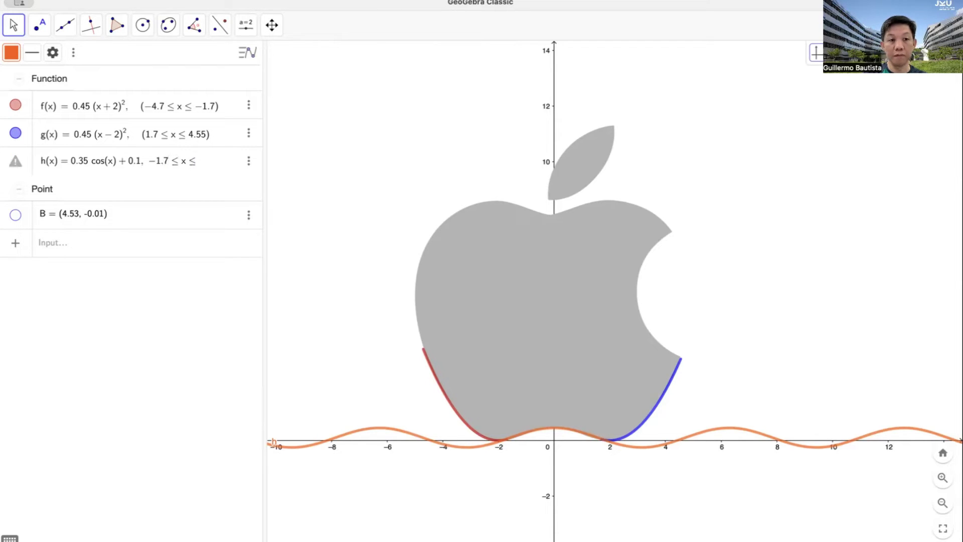
{"action": "type", "text": "1"}
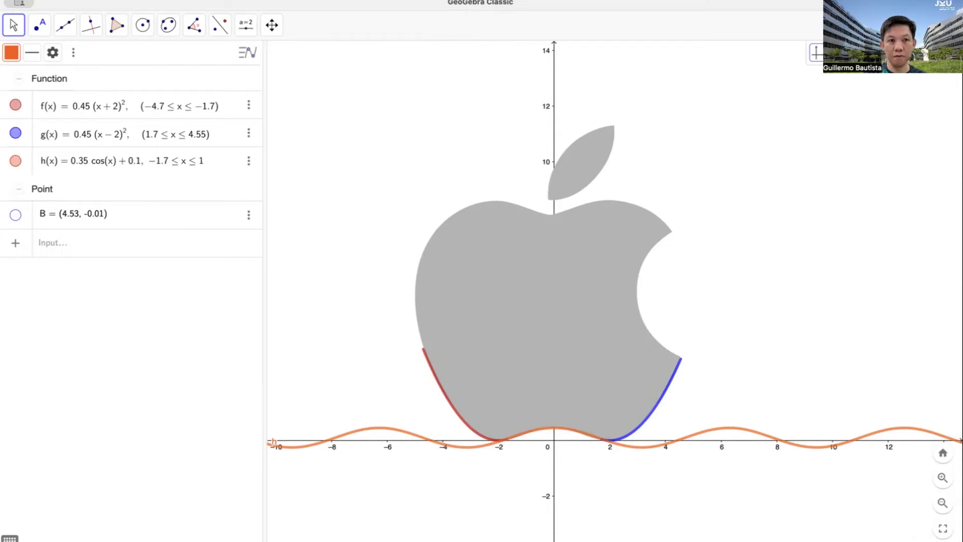
{"action": "type", "text": ".7"}
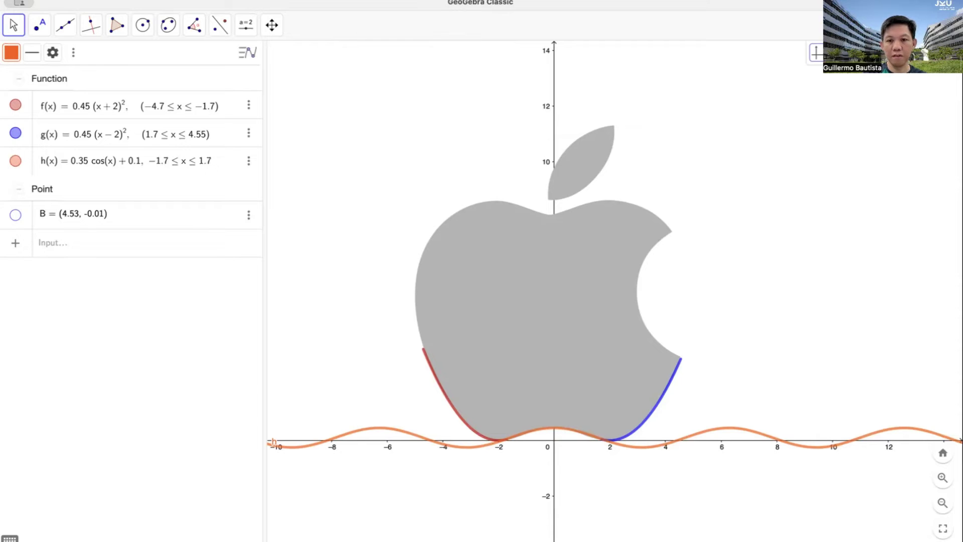
{"action": "key", "text": "Return"}
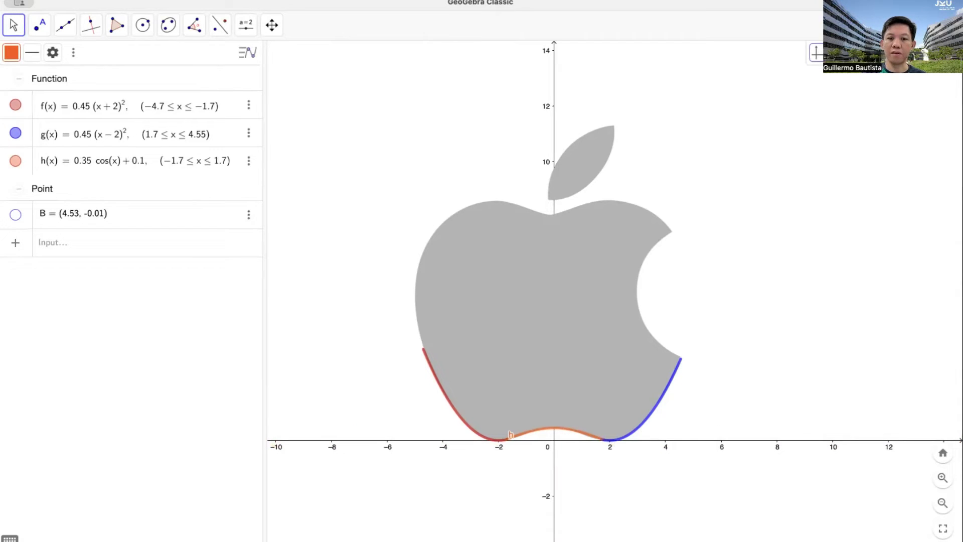
{"action": "right_click", "coordinate": [557, 431]}
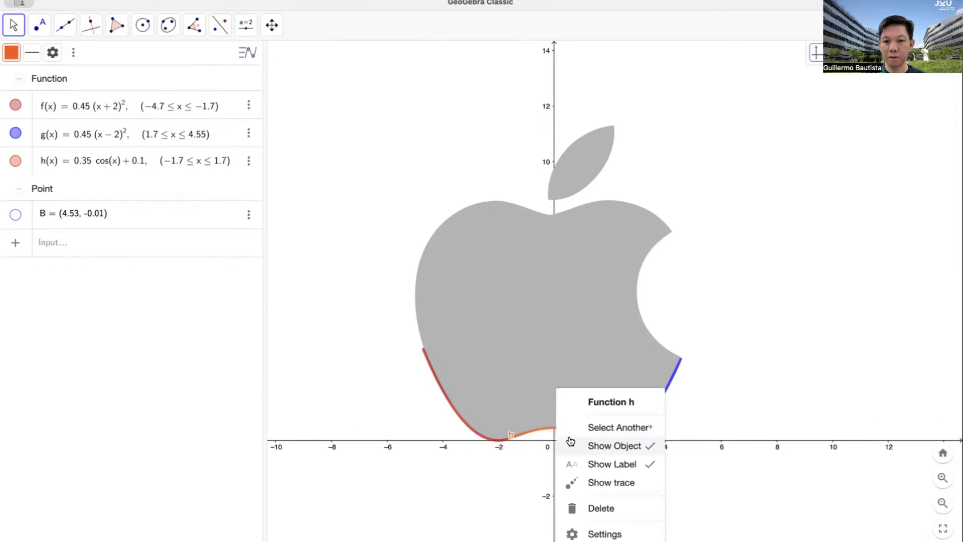
{"action": "left_click", "coordinate": [601, 464]}
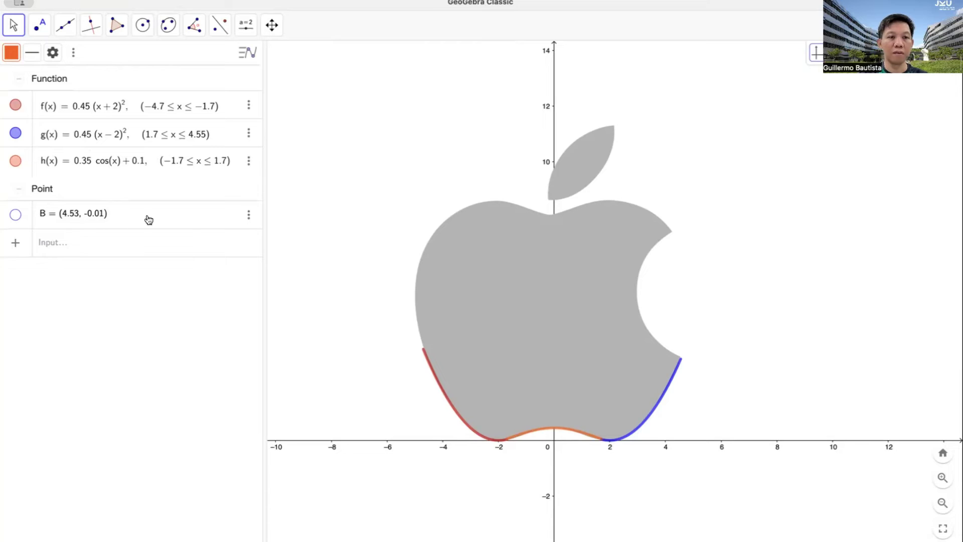
- Enter a fourth function j(x) = sin(x) for the top edge of the apple
{"action": "left_click", "coordinate": [140, 248]}
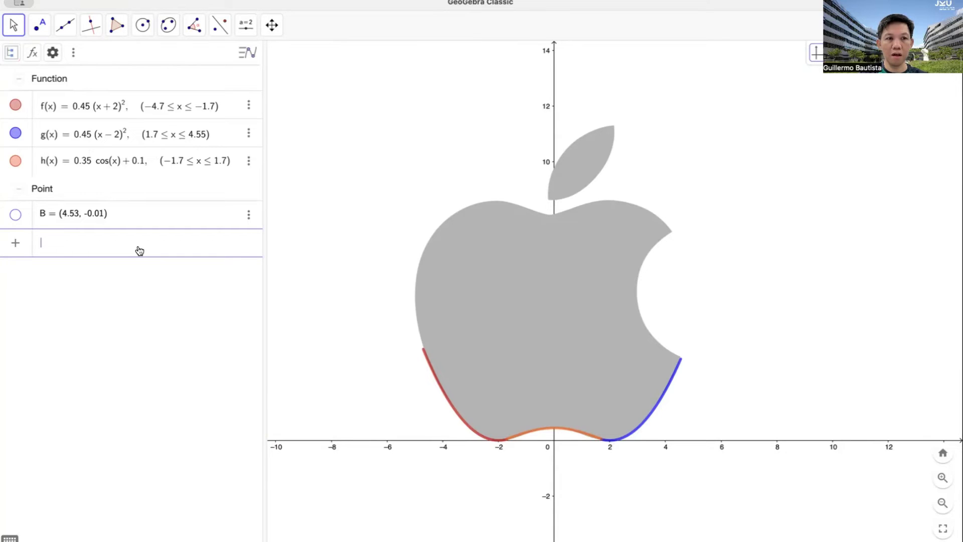
{"action": "type", "text": "j(x) "}
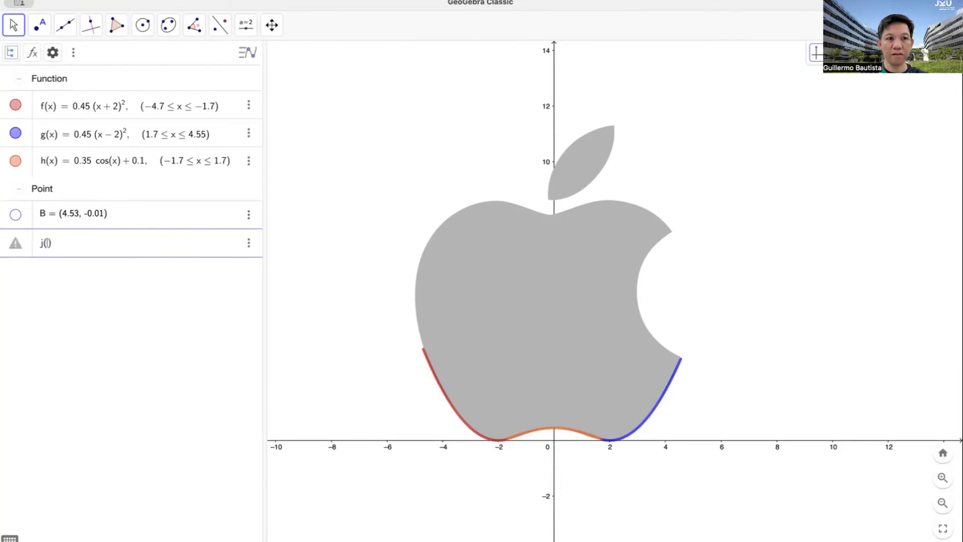
{"action": "type", "text": "= "}
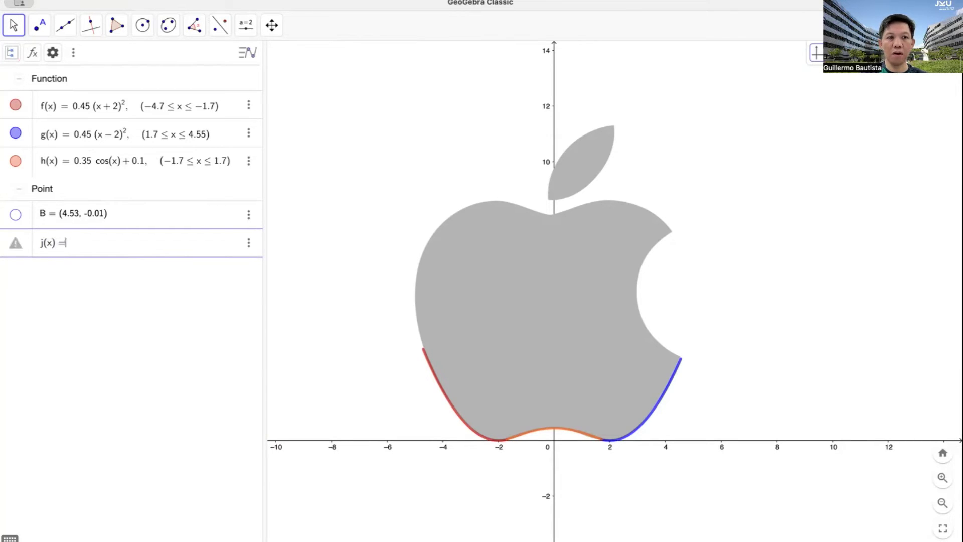
{"action": "type", "text": "sin("}
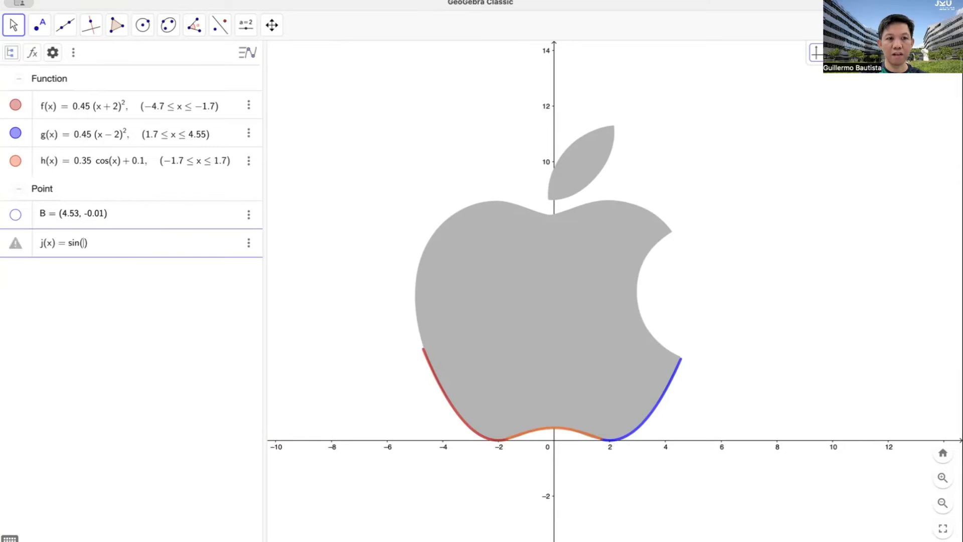
{"action": "type", "text": "x"}
{"action": "key", "text": "Return"}
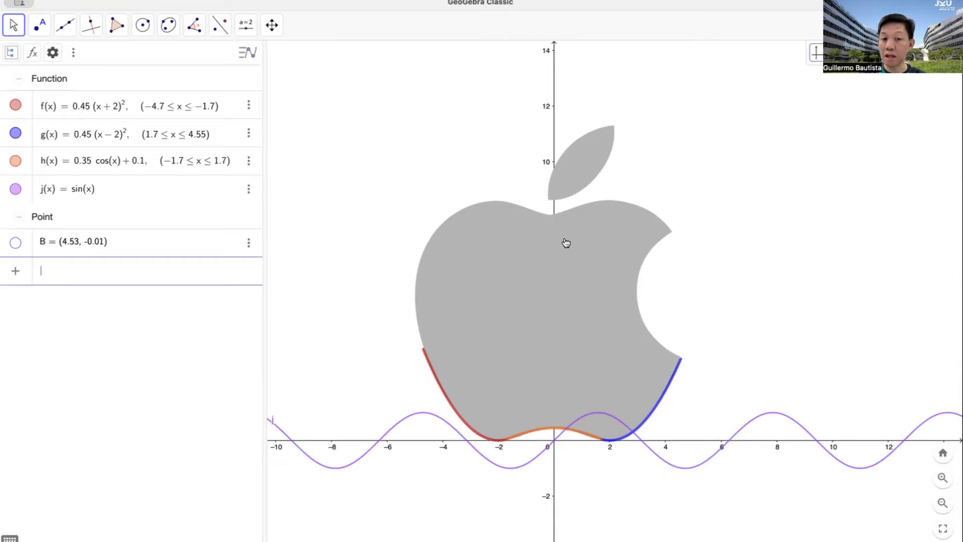
- Shift j(x) up to the top of the apple by changing it to sin(x) + 8
{"action": "left_click", "coordinate": [137, 197]}
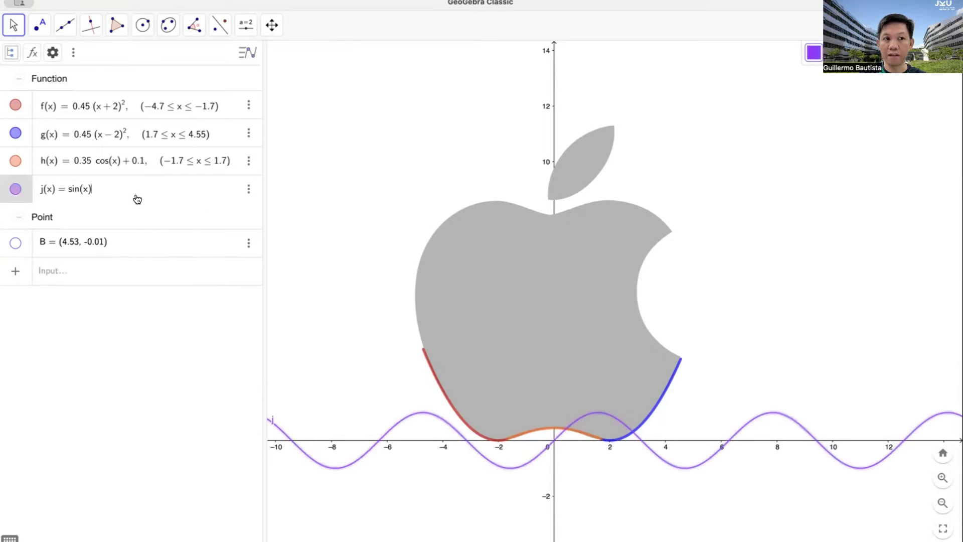
{"action": "type", "text": "+"}
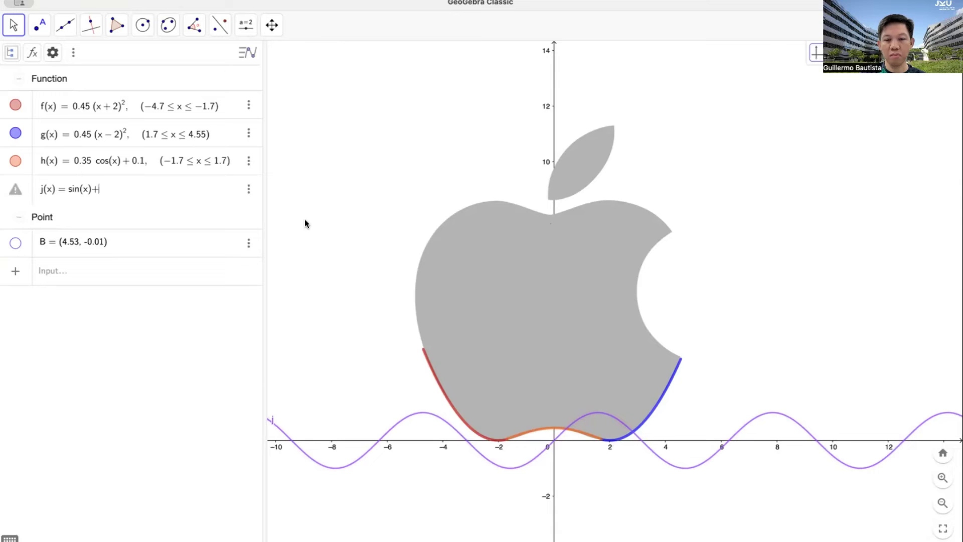
{"action": "type", "text": "8"}
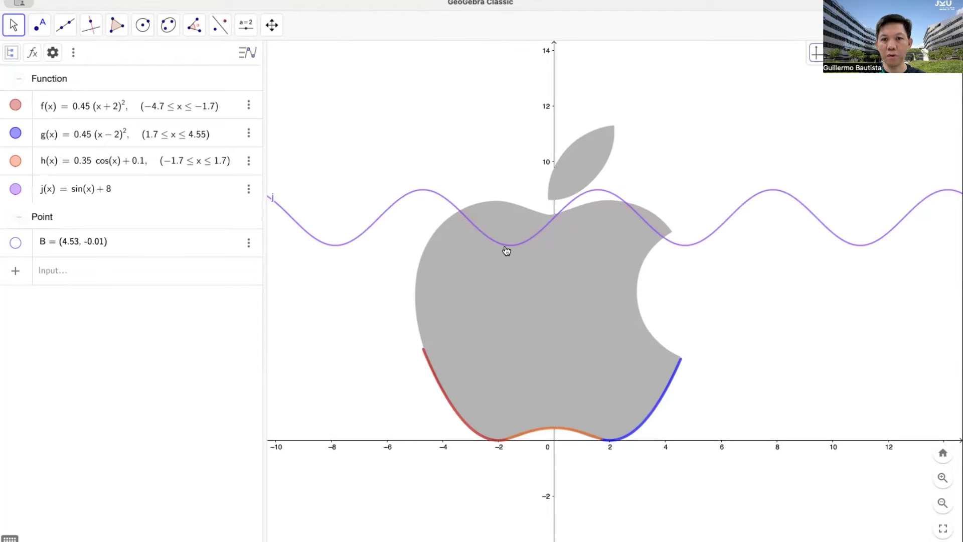
- Shift j(x) 2 units to the right by changing it to sin(x − 2) + 8
{"action": "left_click", "coordinate": [94, 192]}
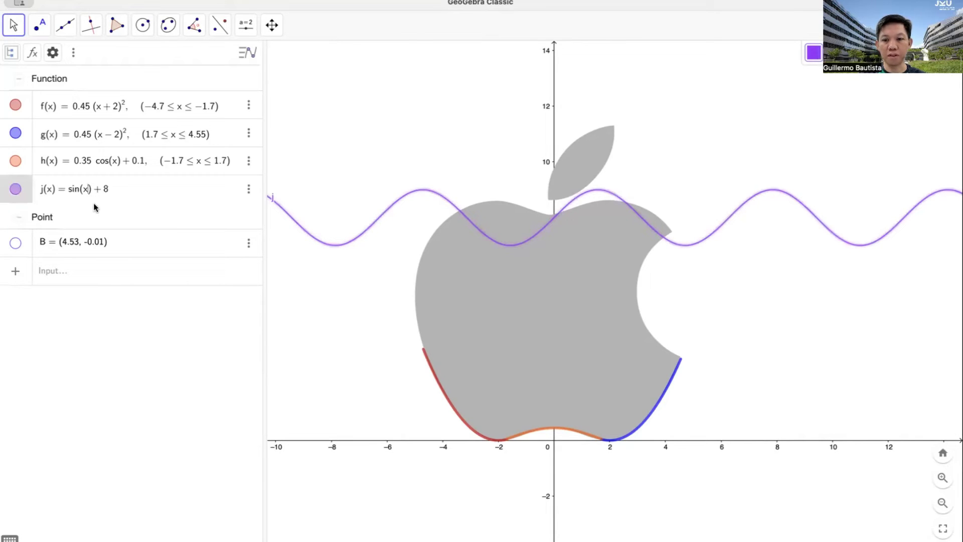
{"action": "left_click", "coordinate": [91, 189]}
{"action": "type", "text": "-"}
{"action": "type", "text": "2"}
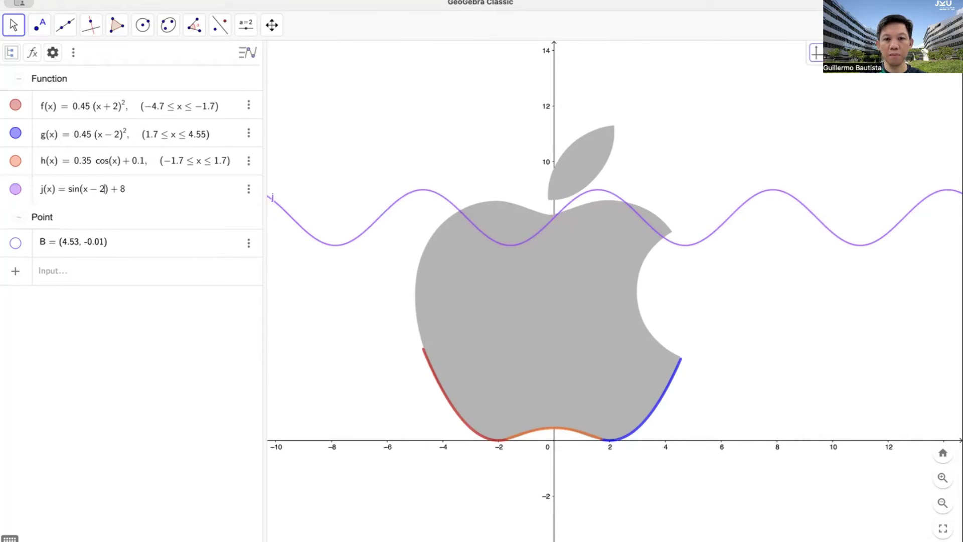
{"action": "key", "text": "Return"}
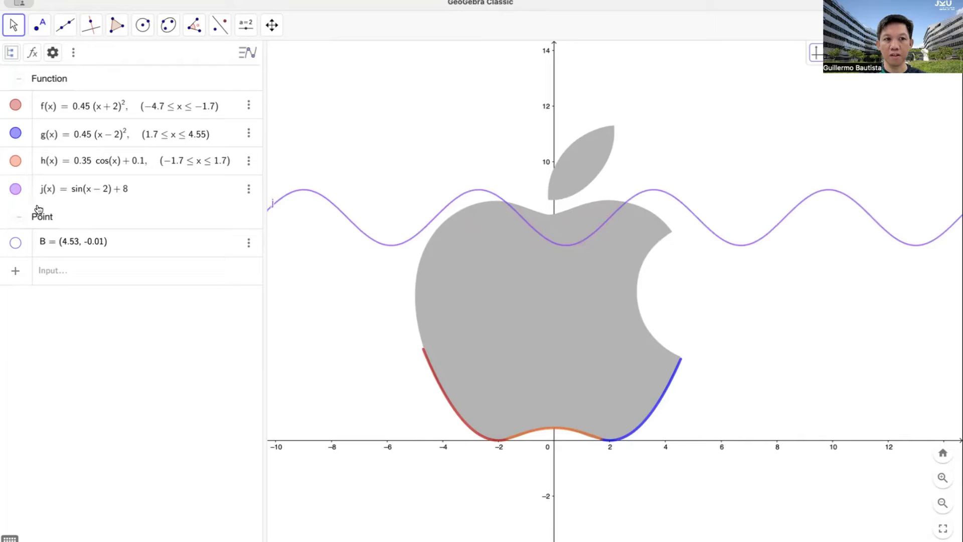
- Fine-tune the horizontal shift of j(x) through 1.5 to 1.4, making it sin(x − 1.4) + 8
{"action": "left_click", "coordinate": [112, 195]}
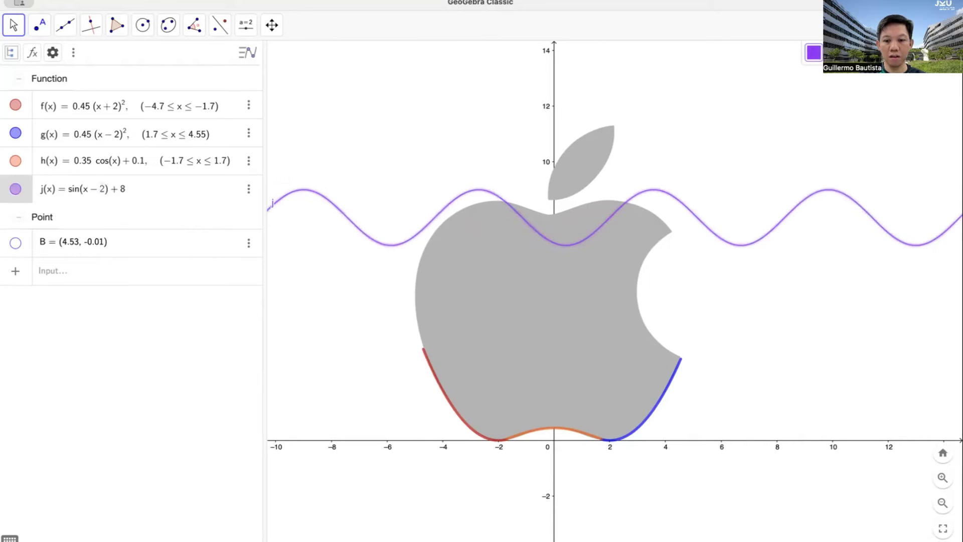
{"action": "left_click", "coordinate": [107, 189]}
{"action": "key", "text": "BackSpace"}
{"action": "type", "text": "1.5"}
{"action": "key", "text": "Return"}
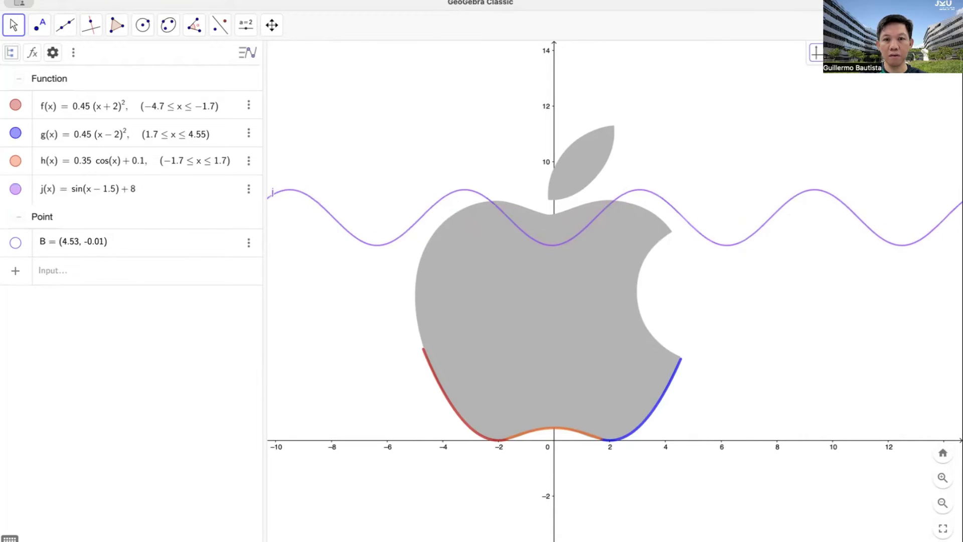
{"action": "left_click", "coordinate": [111, 192]}
{"action": "key", "text": "BackSpace"}
{"action": "type", "text": "4"}
{"action": "key", "text": "Return"}
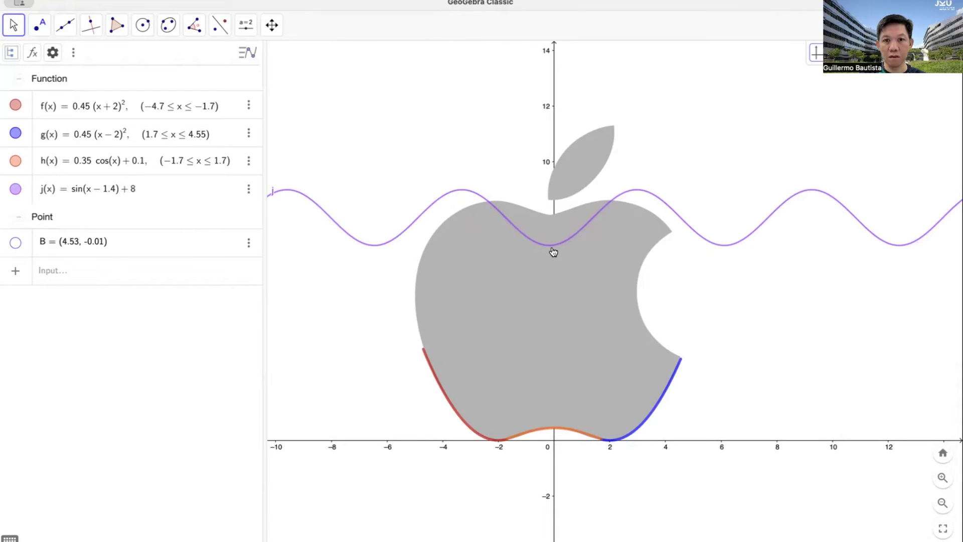
- Set the vertical shift of j(x) to 9 and its amplitude to 0.5, making it 0.5 sin(x − 1.4) + 9
{"action": "left_click", "coordinate": [132, 191]}
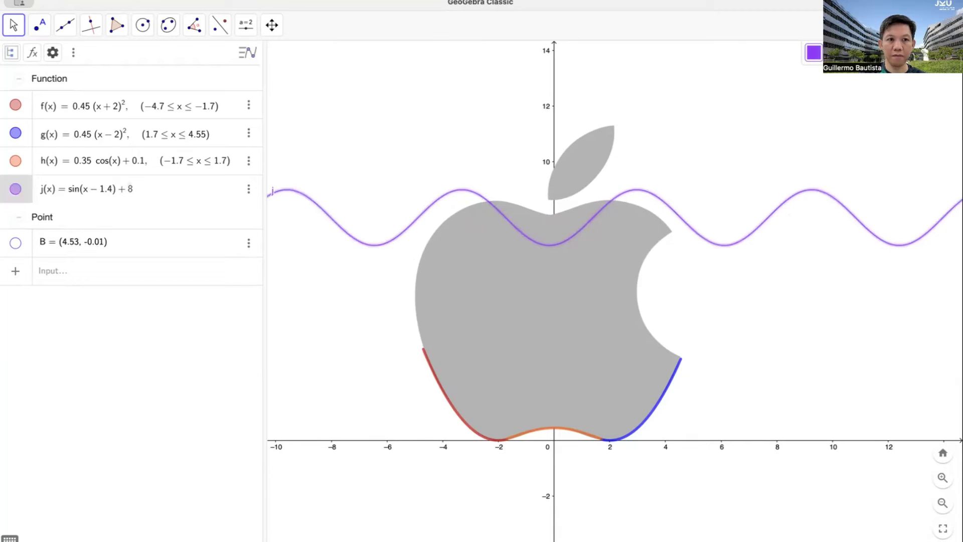
{"action": "key", "text": "BackSpace"}
{"action": "type", "text": "9"}
{"action": "key", "text": "Return"}
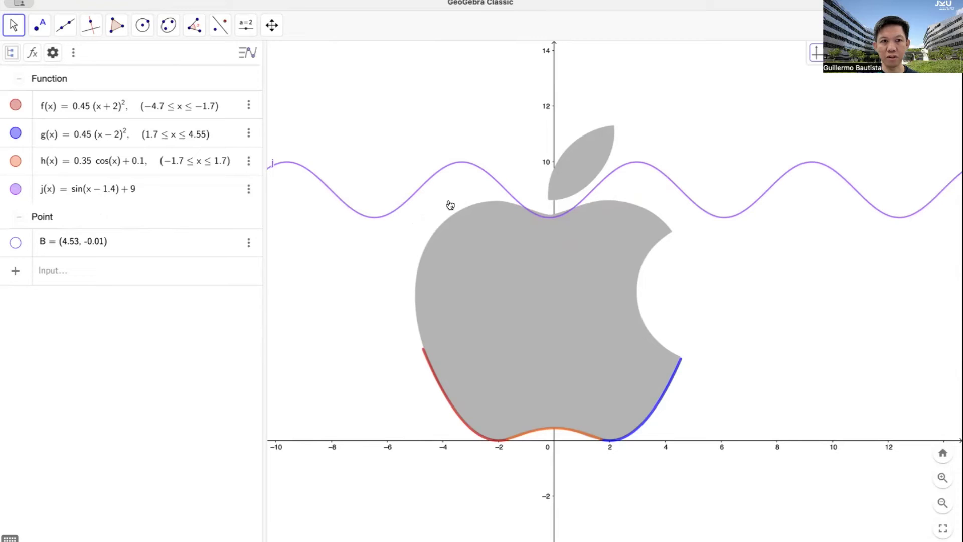
{"action": "left_click", "coordinate": [69, 191]}
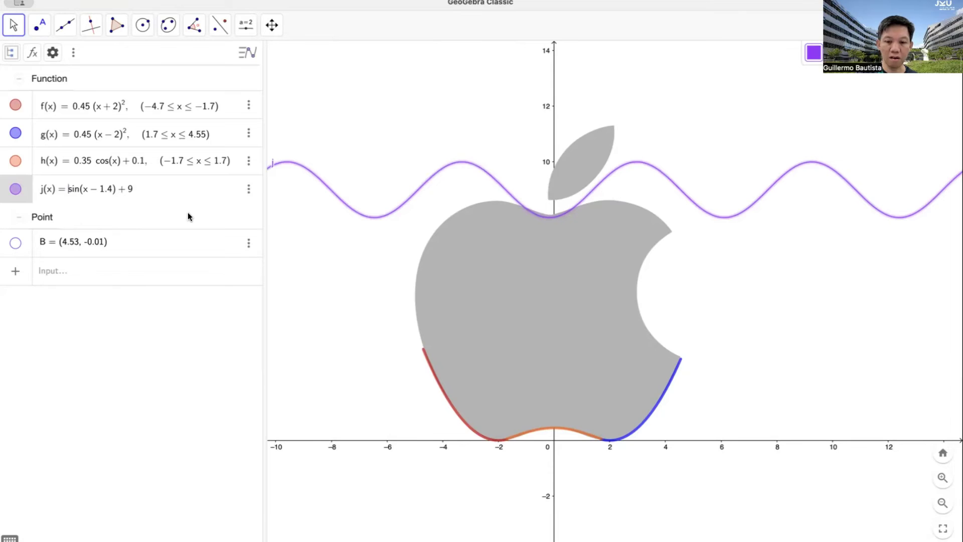
{"action": "type", "text": "0.5"}
{"action": "key", "text": "Return"}
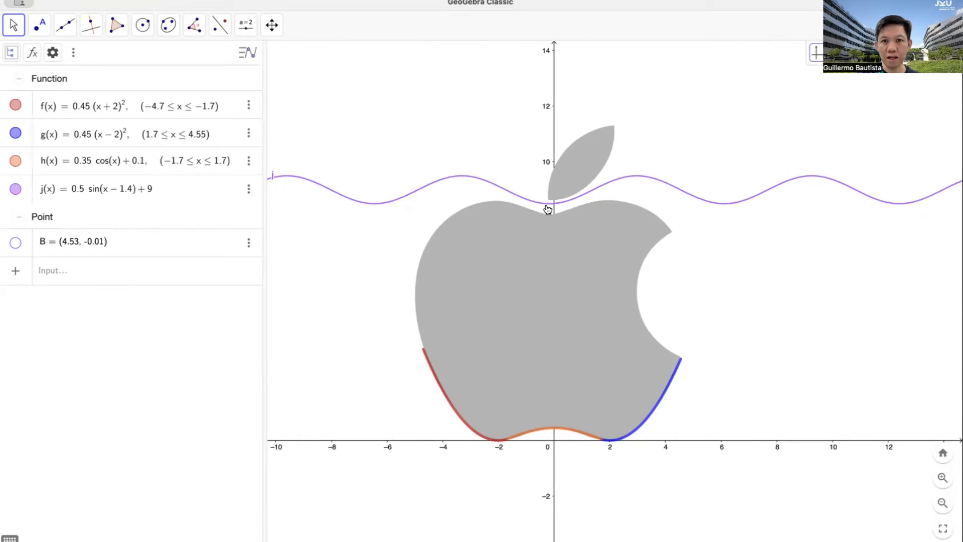
- Lower j(x) toward the dip in the apple's top edge, trying a vertical shift of 8.5 and settling on 8.7
{"action": "left_click", "coordinate": [153, 193]}
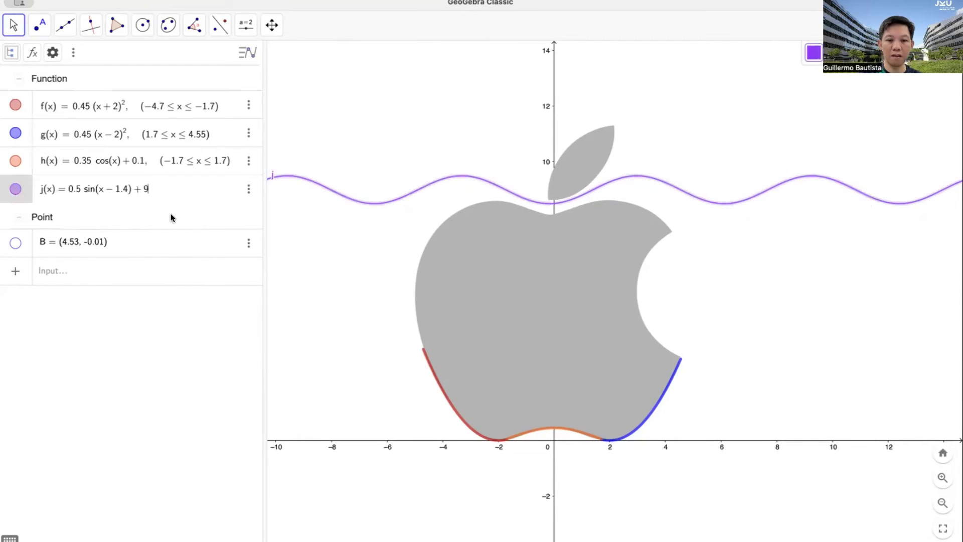
{"action": "key", "text": "BackSpace"}
{"action": "type", "text": "8.5"}
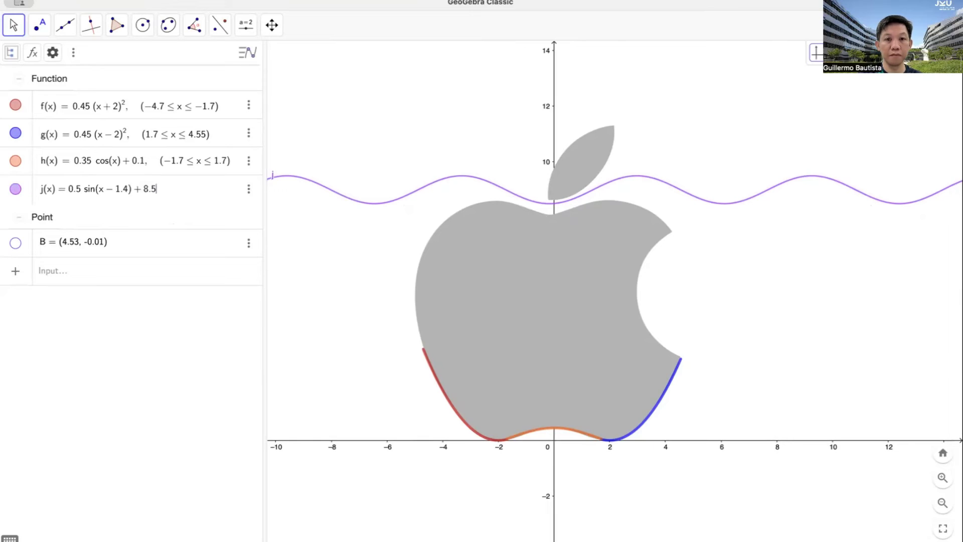
{"action": "key", "text": "Return"}
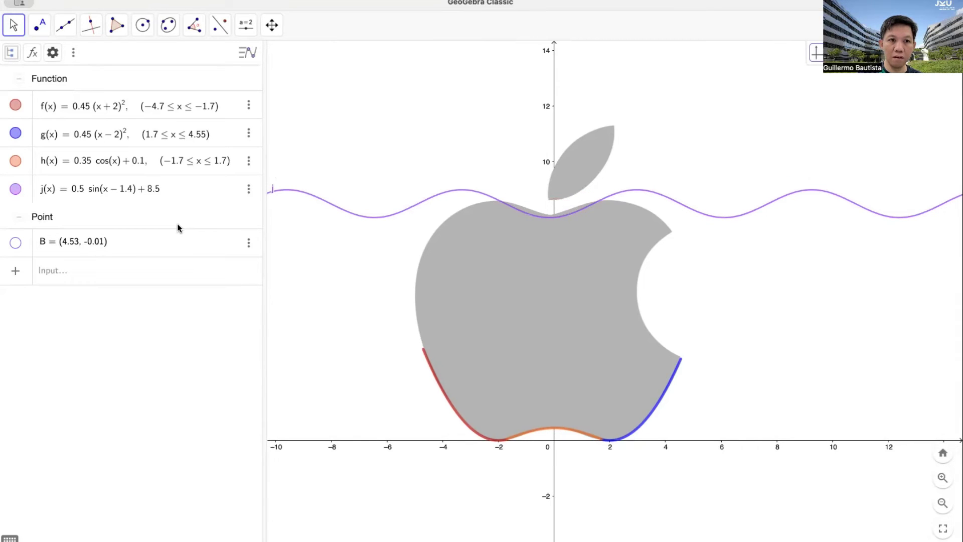
{"action": "left_click", "coordinate": [162, 199]}
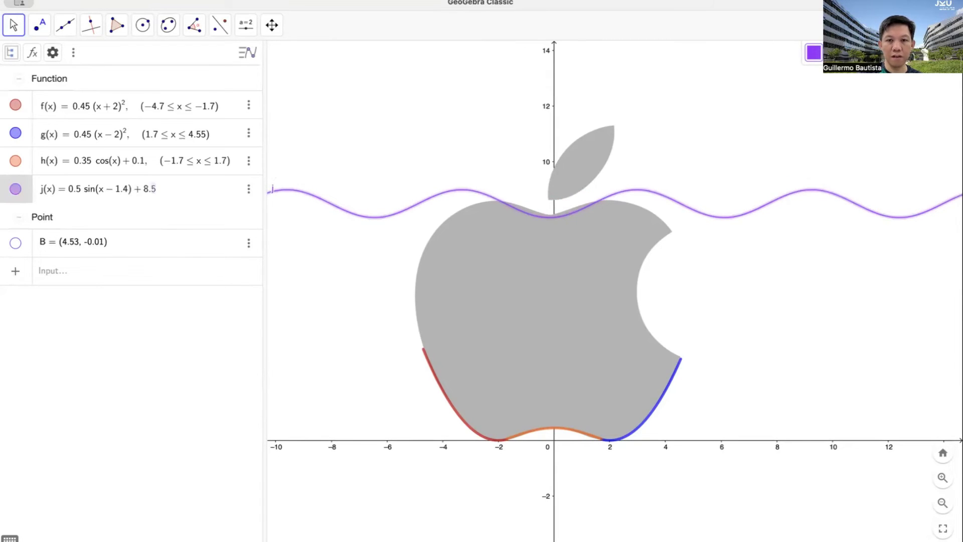
{"action": "key", "text": "BackSpace"}
{"action": "type", "text": "7"}
{"action": "key", "text": "Return"}
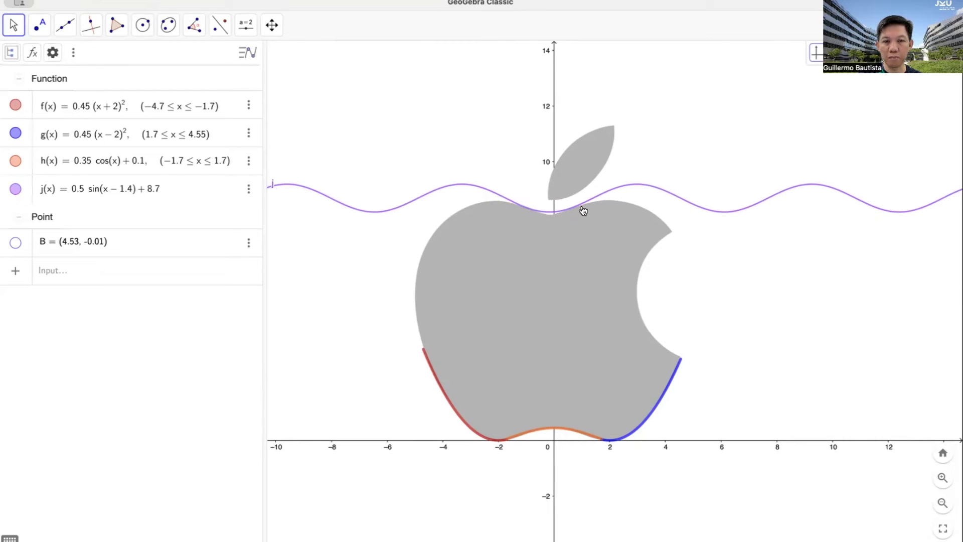
- Set the amplitude of j(x) to 0.6, making it 0.6 sin(x − 1.4) + 8.7
{"action": "left_click", "coordinate": [83, 189]}
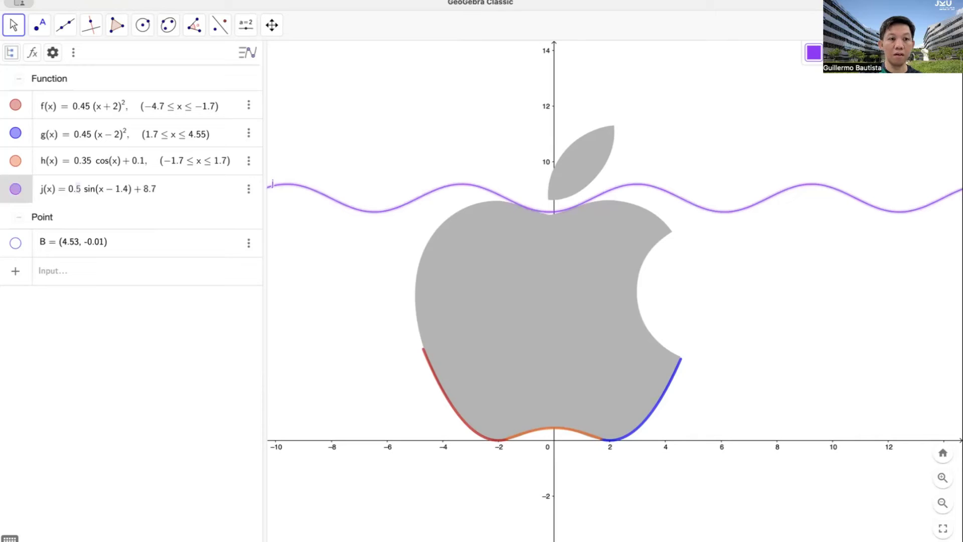
{"action": "key", "text": "BackSpace"}
{"action": "type", "text": "6"}
{"action": "key", "text": "Return"}
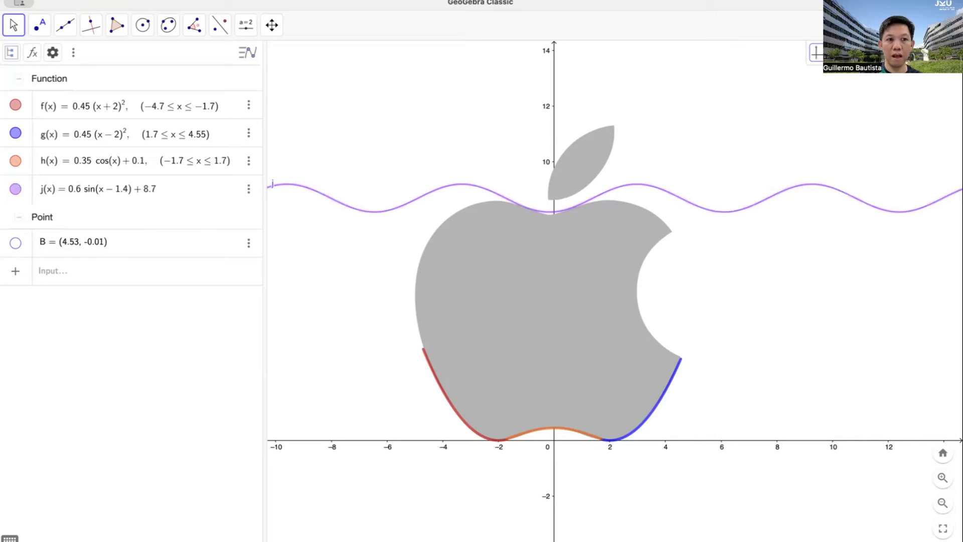
{"action": "key", "text": "Return"}
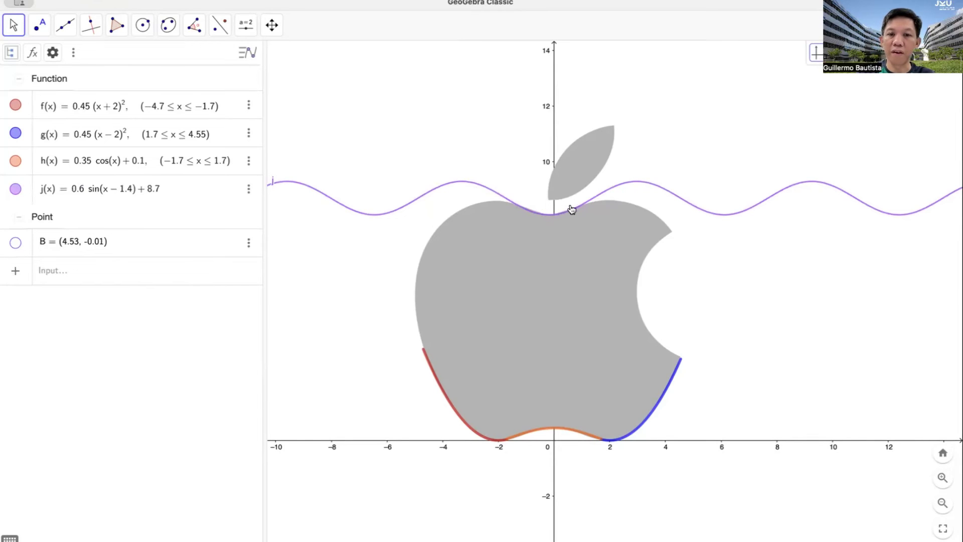
- Increase the line thickness of the j(x) curve in the graph
{"action": "left_click", "coordinate": [741, 215]}
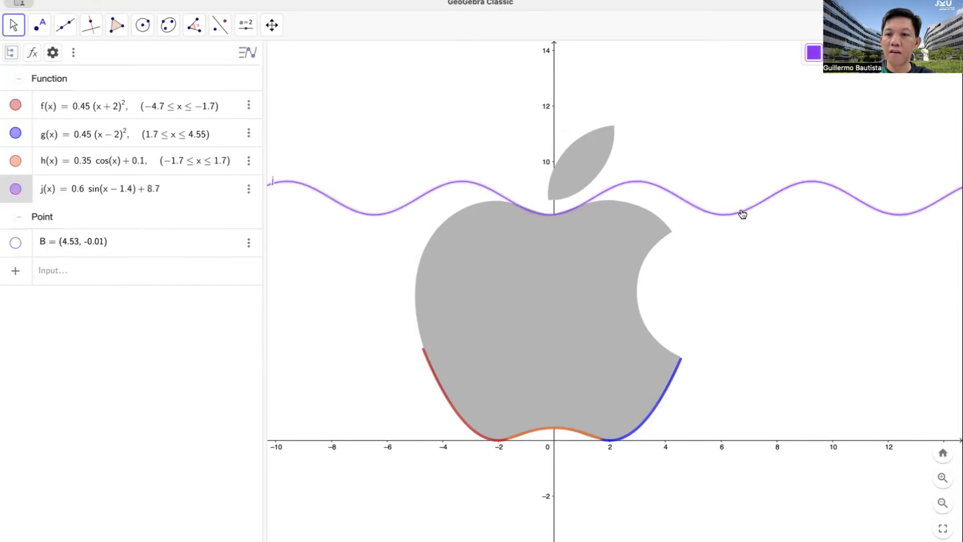
{"action": "left_click", "coordinate": [832, 70]}
{"action": "left_click_drag", "start_coordinate": [864, 97], "coordinate": [874, 101]}
{"action": "left_click", "coordinate": [823, 245]}
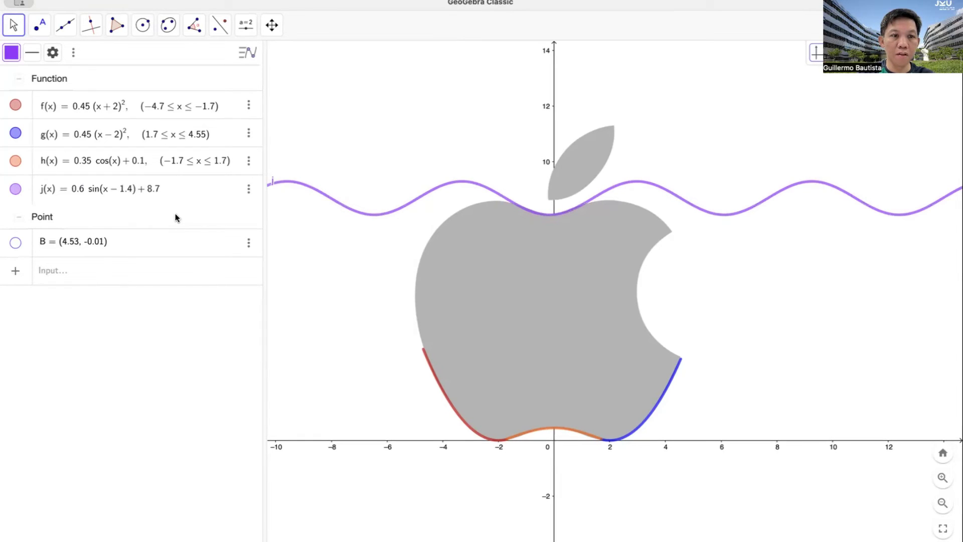
- Restrict j(x) to the domain −1.7 ≤ x ≤ 1.7
{"action": "left_click", "coordinate": [174, 197]}
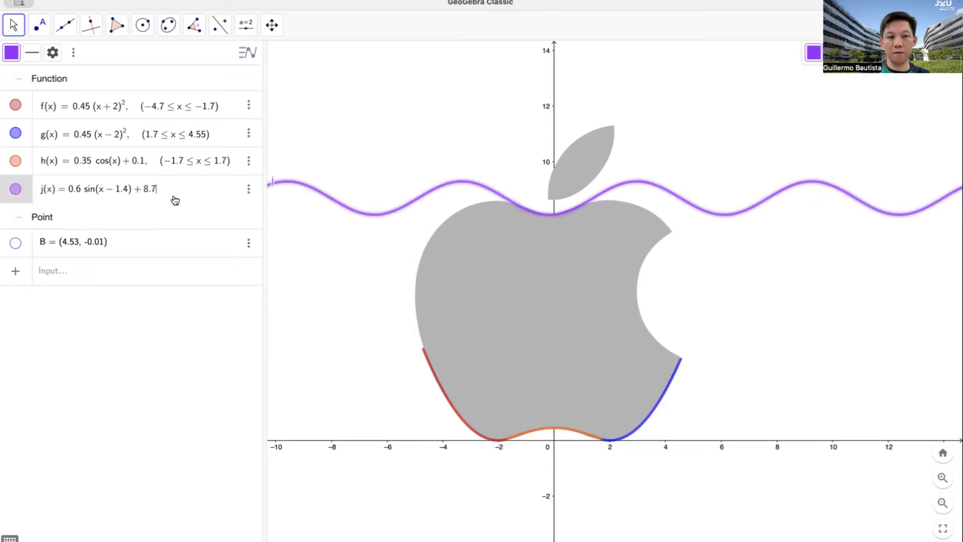
{"action": "type", "text": ",x"}
{"action": "key", "text": "Left"}
{"action": "type", "text": "<="}
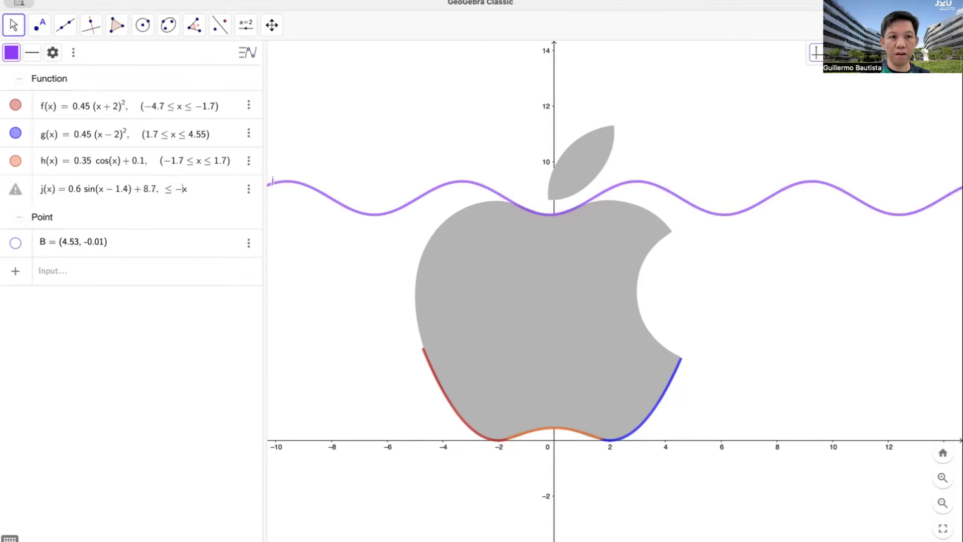
{"action": "key", "text": "Left"}
{"action": "type", "text": "-."}
{"action": "type", "text": "1"}
{"action": "type", "text": ".7"}
{"action": "type", "text": "<"}
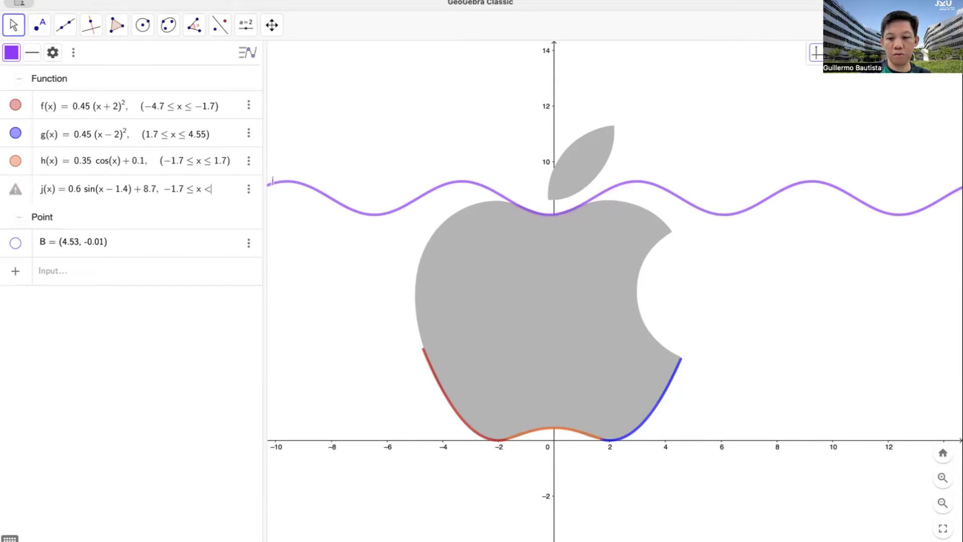
{"action": "type", "text": "=1/"}
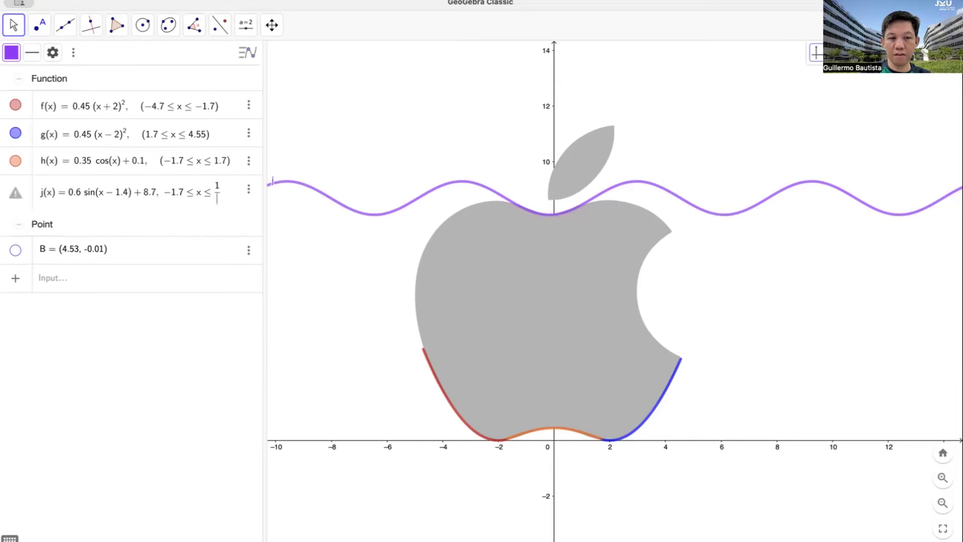
{"action": "key", "text": "BackSpace"}
{"action": "type", "text": ".7"}
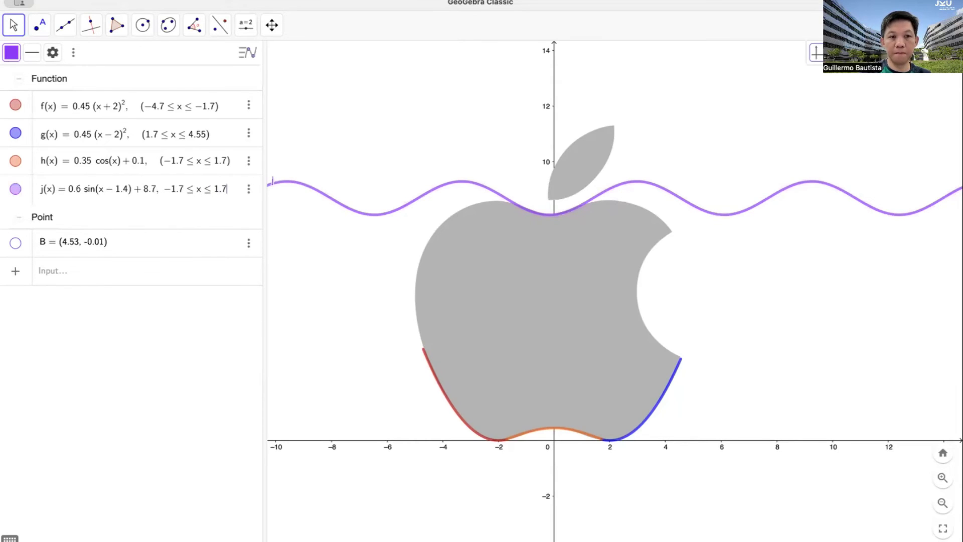
{"action": "key", "text": "Return"}
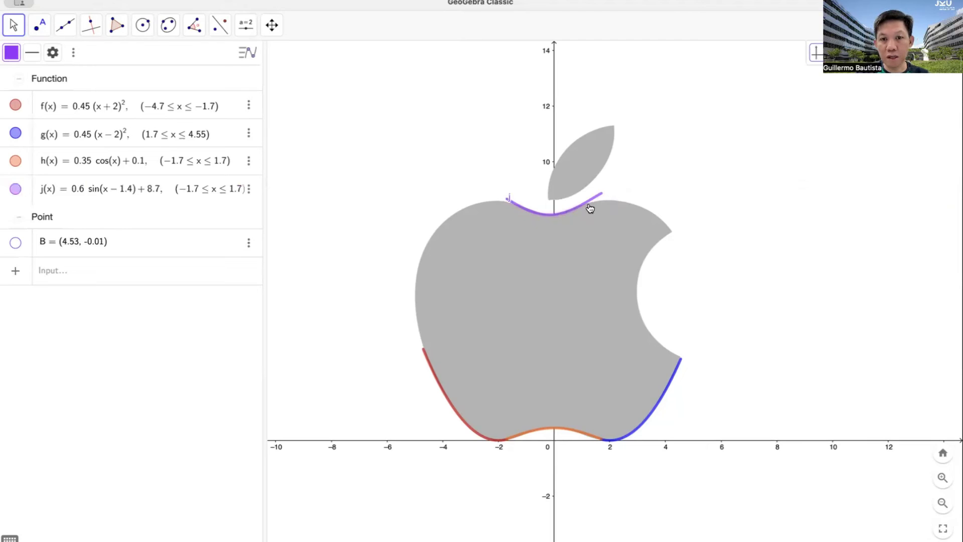
- Try shortening the right end of j(x) with upper domain bounds of 1.5 and 1.2
{"action": "left_click", "coordinate": [227, 200]}
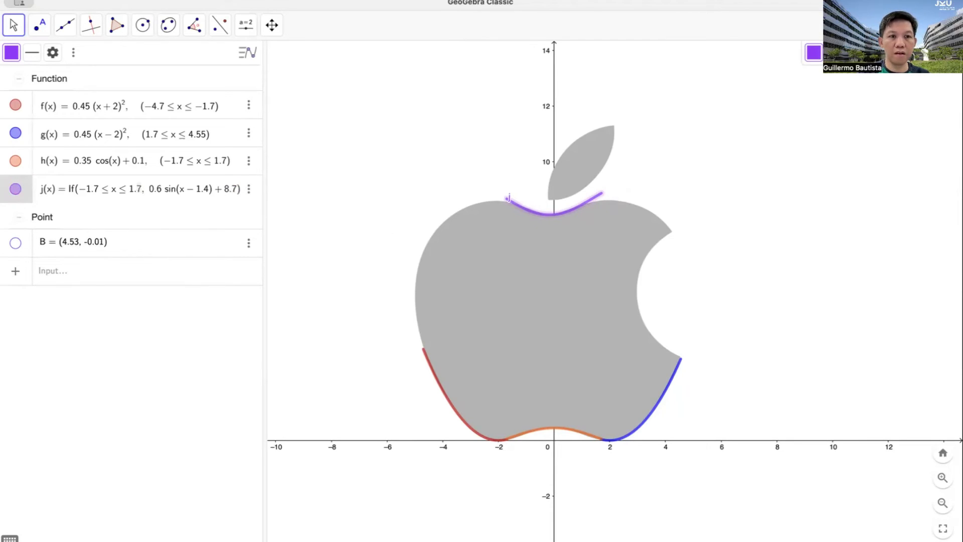
{"action": "key", "text": "BackSpace"}
{"action": "type", "text": "5"}
{"action": "key", "text": "Return"}
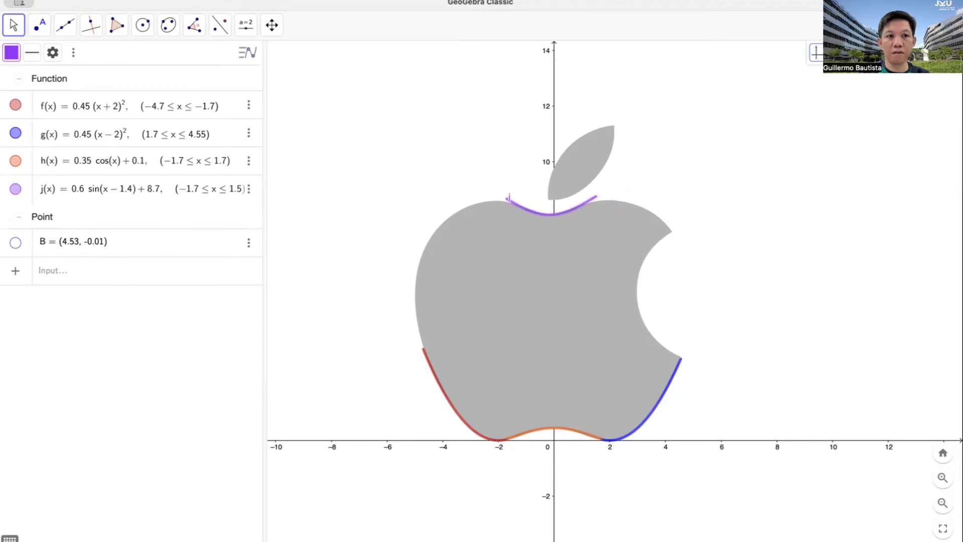
{"action": "left_click", "coordinate": [146, 193]}
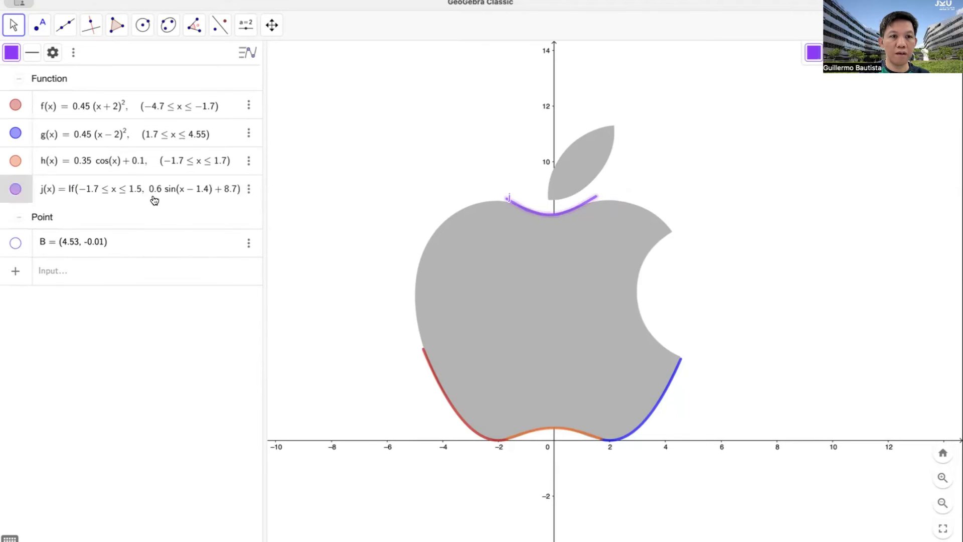
{"action": "key", "text": "BackSpace"}
{"action": "type", "text": "2"}
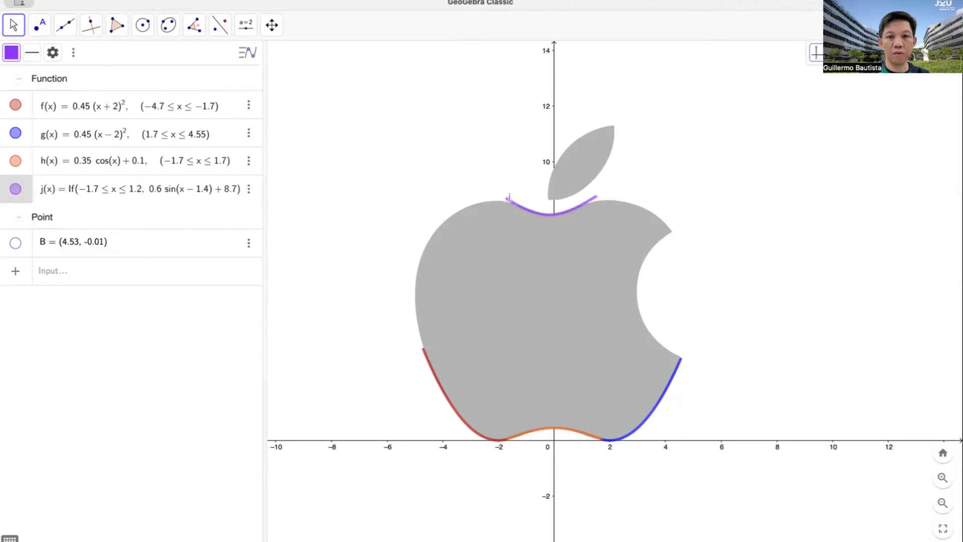
{"action": "key", "text": "Return"}
- Set the upper bound of j(x)'s domain to 1.1
{"action": "left_click", "coordinate": [127, 191]}
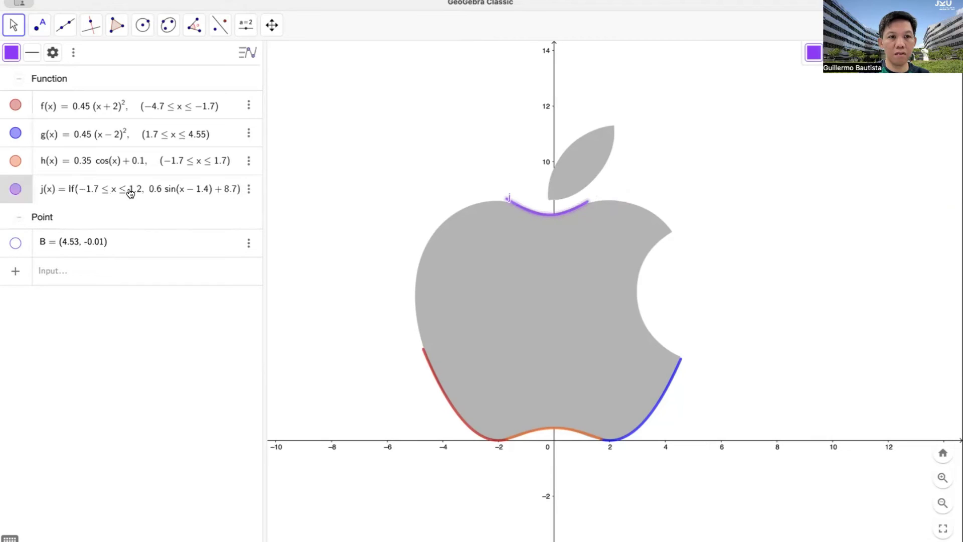
{"action": "key", "text": "Return"}
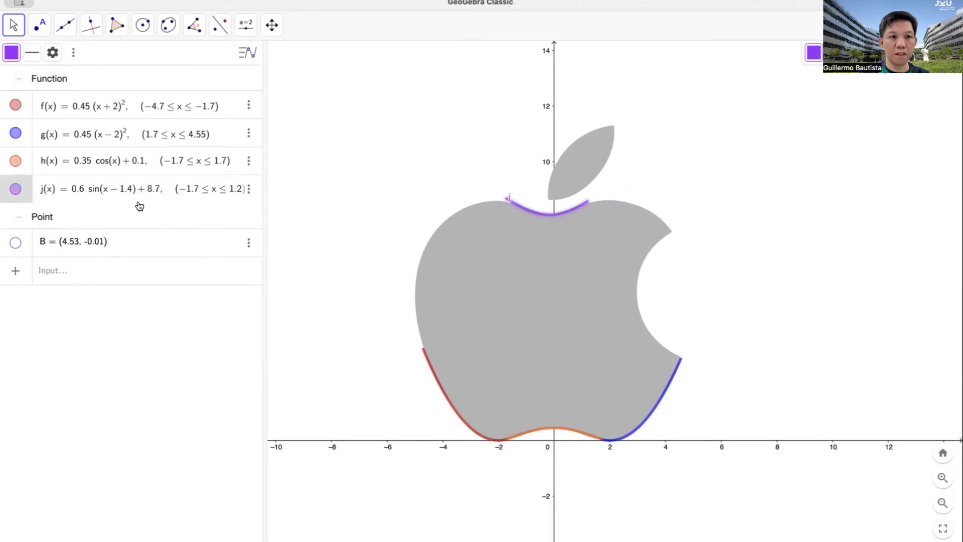
{"action": "left_click", "coordinate": [236, 190]}
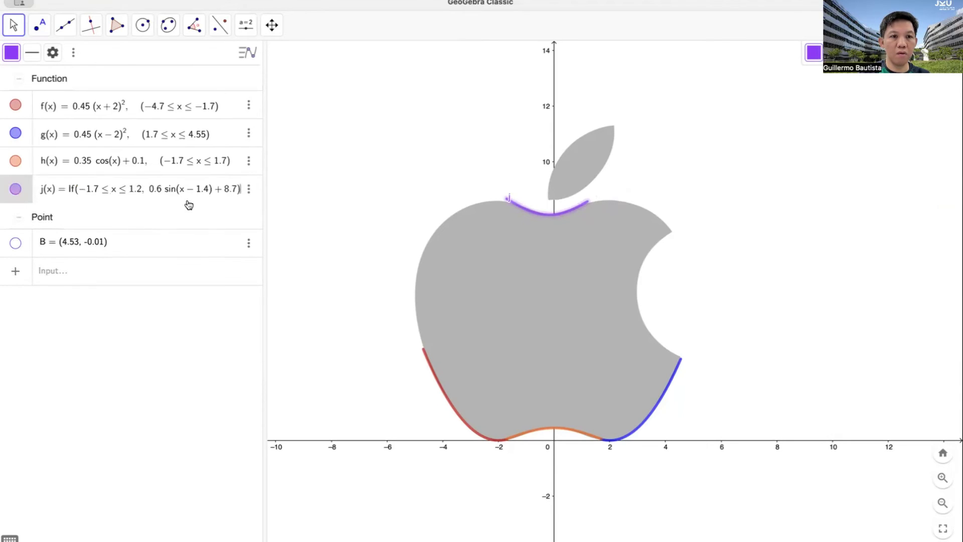
{"action": "left_click", "coordinate": [135, 193]}
{"action": "key", "text": "BackSpace"}
{"action": "type", "text": "1"}
{"action": "key", "text": "Return"}
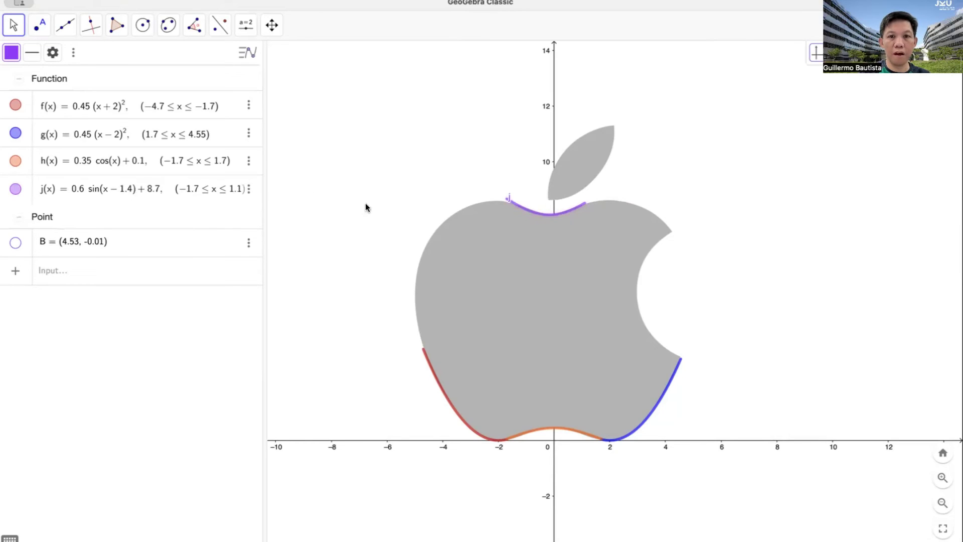
- Set the lower bound of j(x)'s domain to −1.5 and move the curve's label up, clear of its left end
{"action": "left_click", "coordinate": [194, 193]}
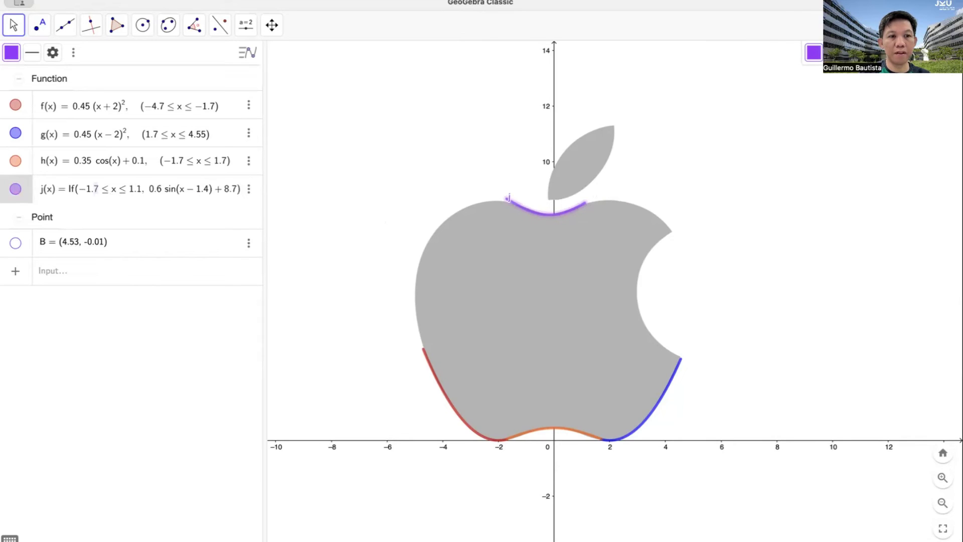
{"action": "left_click", "coordinate": [97, 190]}
{"action": "key", "text": "BackSpace"}
{"action": "type", "text": "6"}
{"action": "key", "text": "Return"}
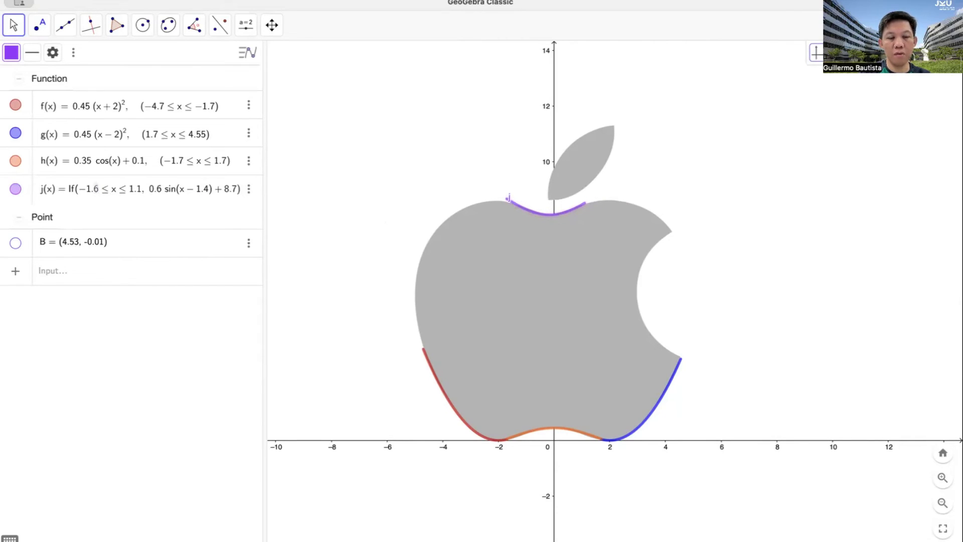
{"action": "key", "text": "Return"}
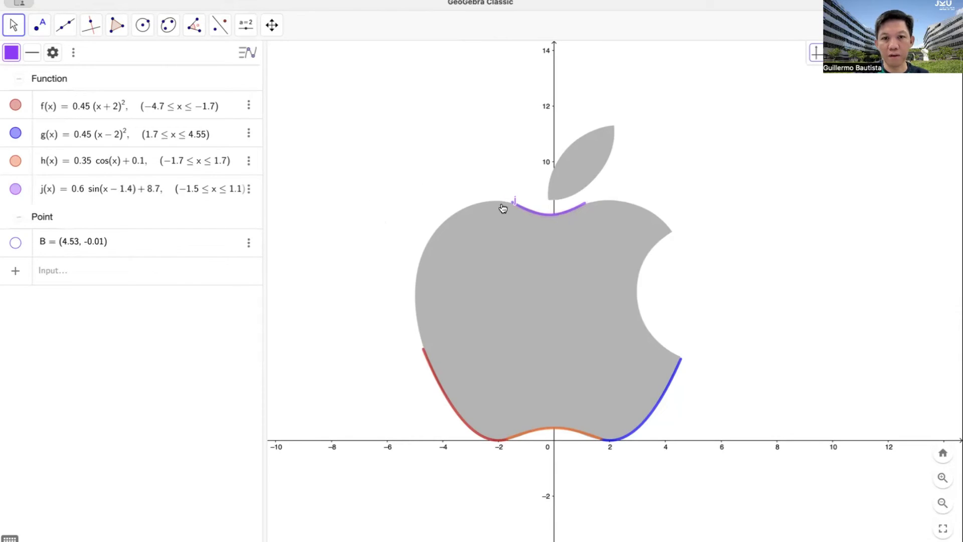
{"action": "left_click_drag", "start_coordinate": [516, 198], "coordinate": [530, 192]}
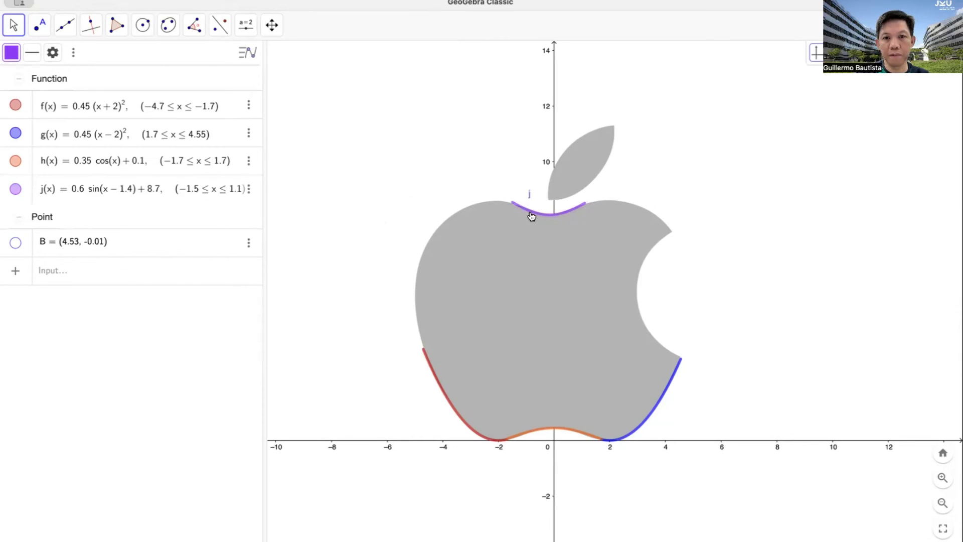
- Hide the label of the j(x) curve
{"action": "right_click", "coordinate": [530, 214]}
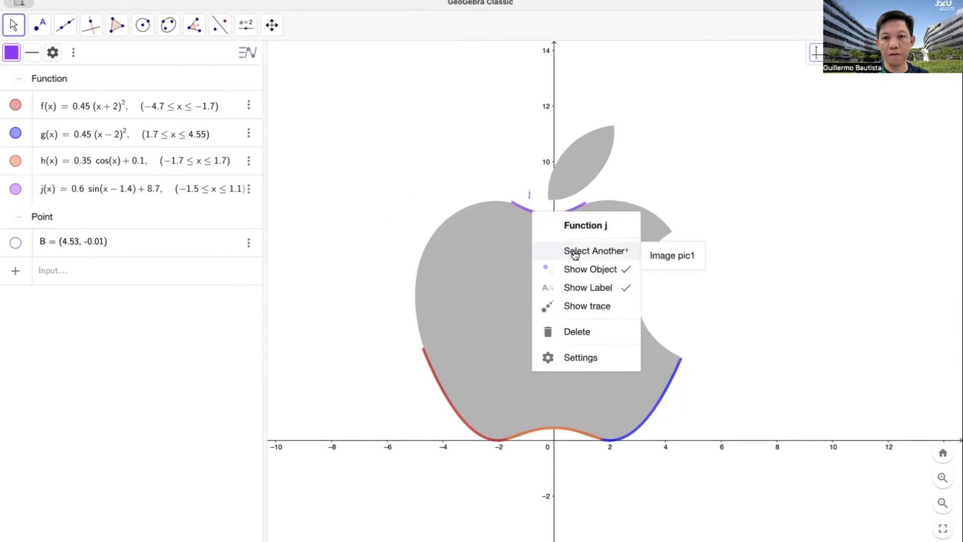
{"action": "left_click", "coordinate": [590, 289]}
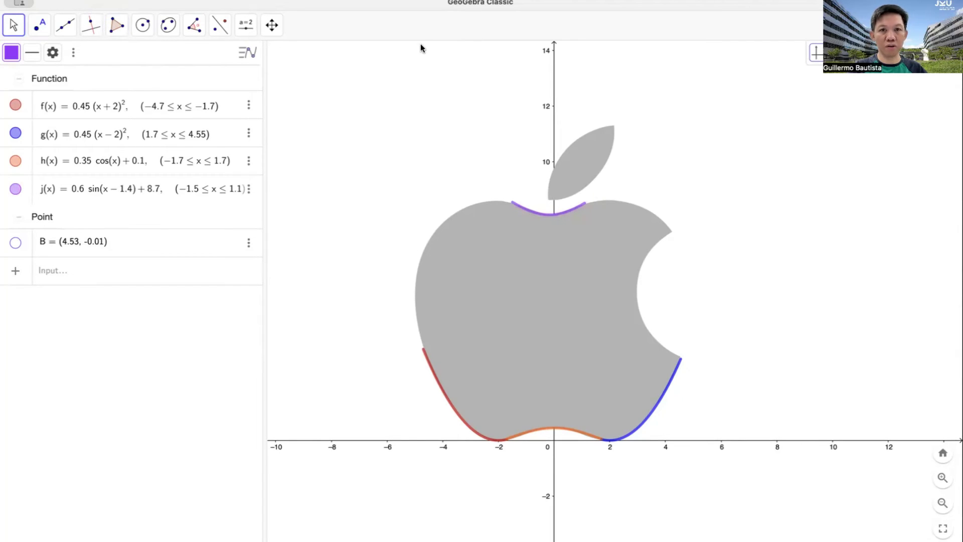
- Place three points along the apple's bite, at about (4.21, 7.46), (2.99, 5.05) and (4.5, 3.04)
{"action": "left_click", "coordinate": [143, 29]}
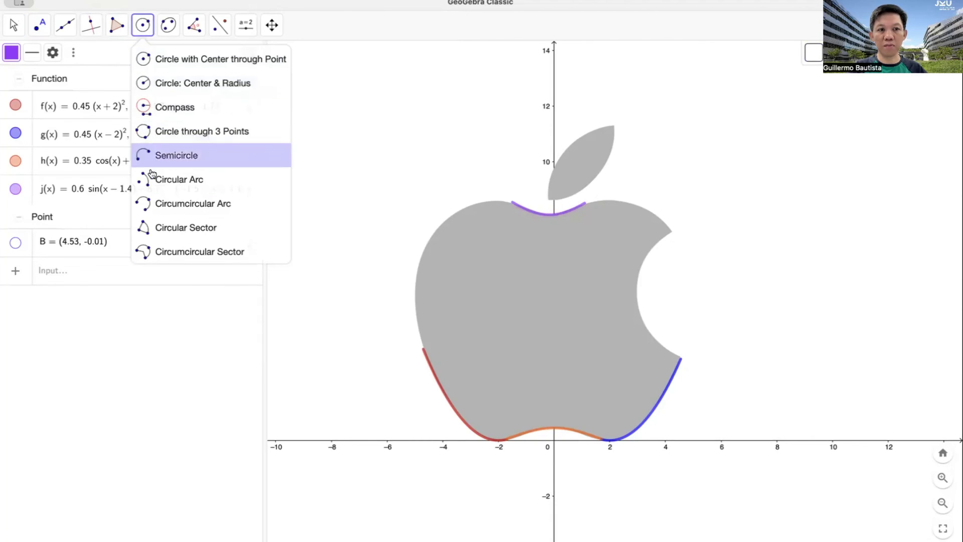
{"action": "left_click", "coordinate": [161, 203]}
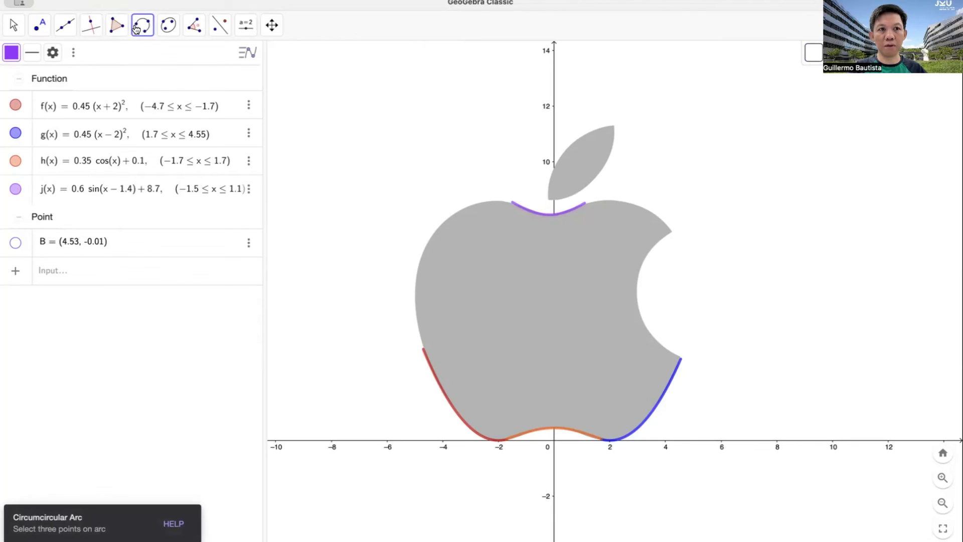
{"action": "left_click", "coordinate": [39, 25]}
{"action": "left_click", "coordinate": [45, 58]}
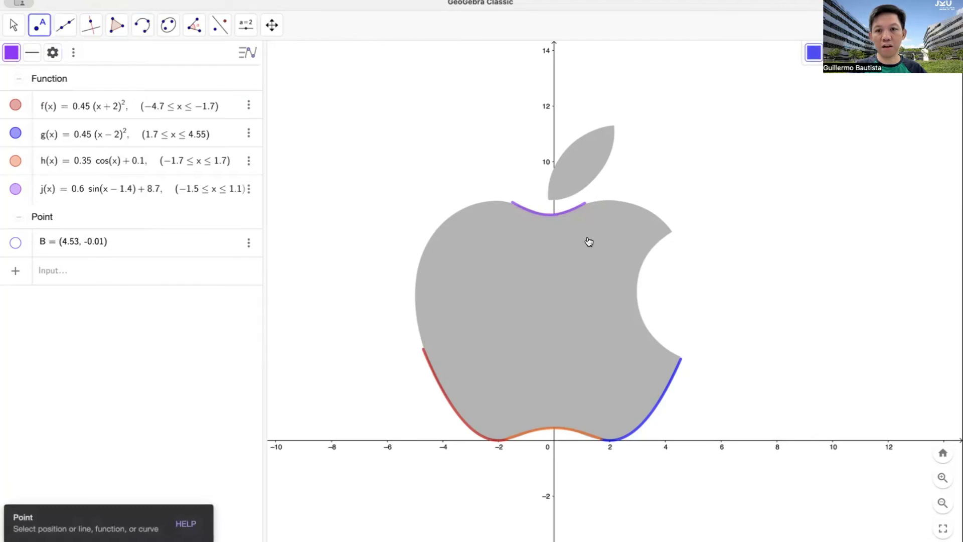
{"action": "left_click", "coordinate": [671, 232]}
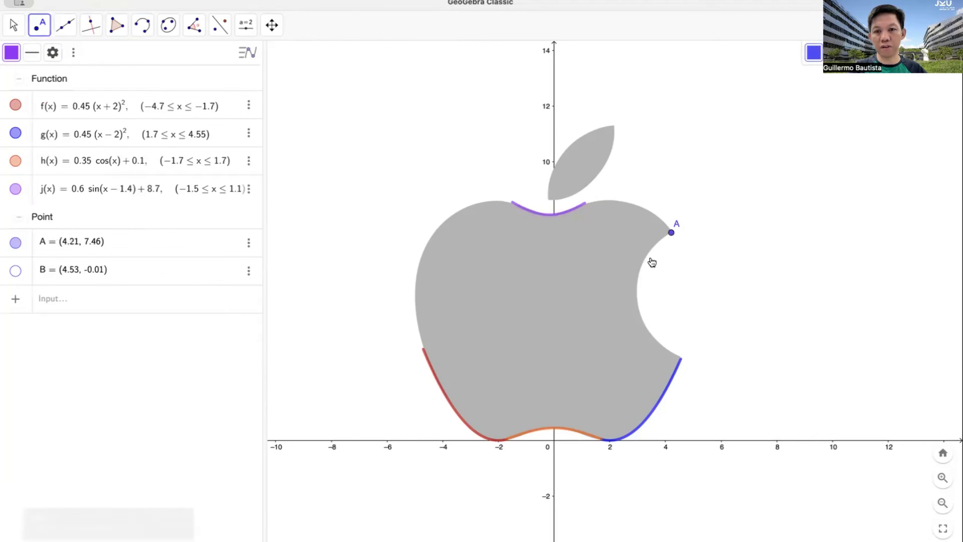
{"action": "left_click", "coordinate": [637, 301]}
{"action": "left_click", "coordinate": [679, 357]}
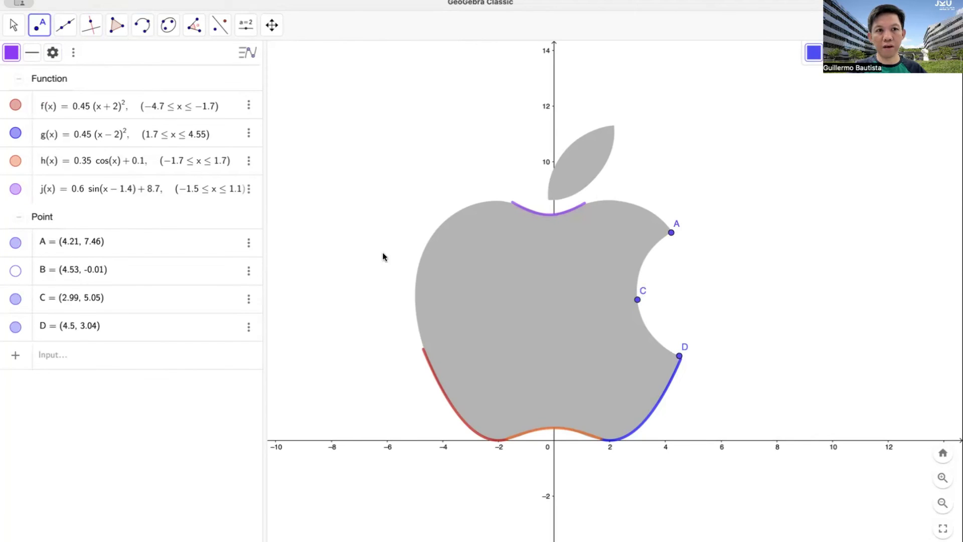
- Draw a circumcircular arc along the bite through points A, C and D
{"action": "left_click", "coordinate": [142, 25]}
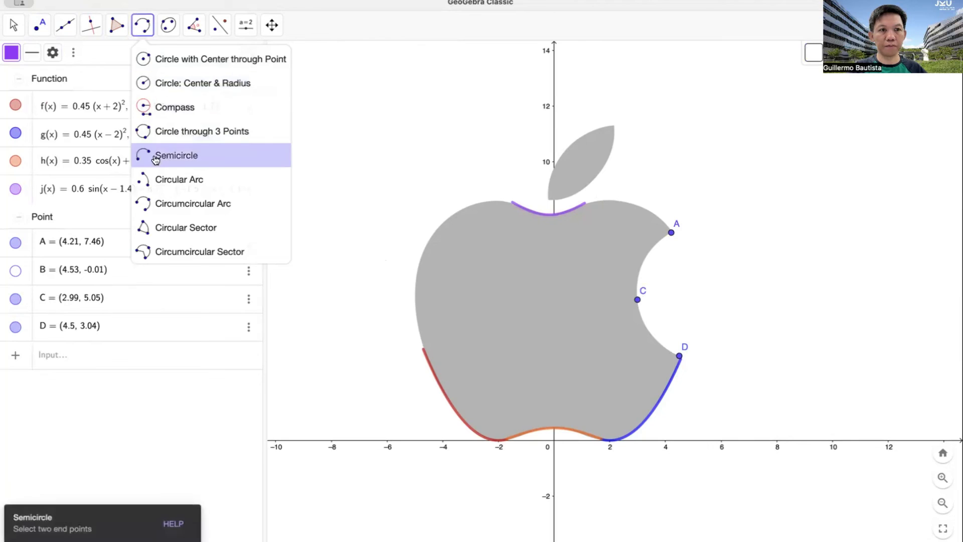
{"action": "left_click", "coordinate": [156, 205]}
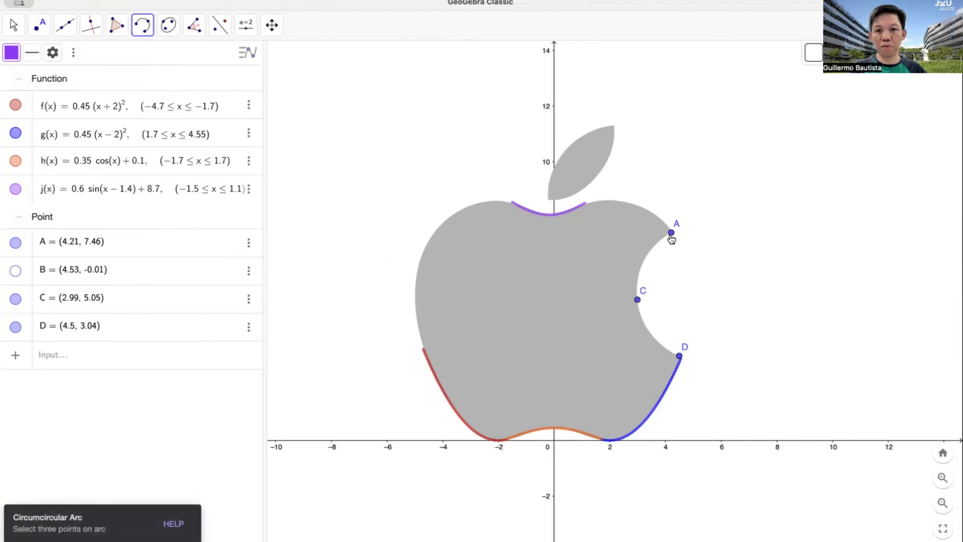
{"action": "left_click", "coordinate": [671, 232]}
{"action": "left_click", "coordinate": [637, 299]}
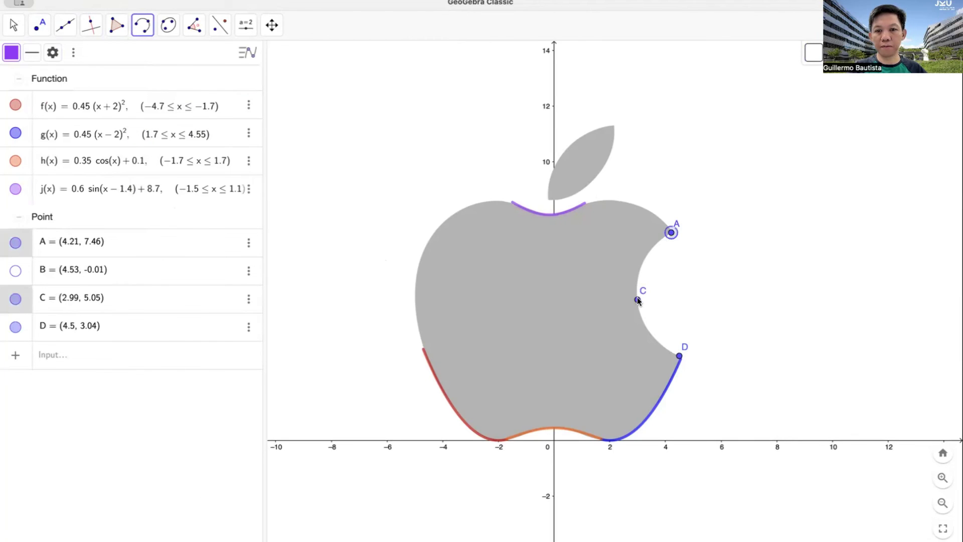
{"action": "left_click", "coordinate": [678, 356]}
- Place points on the apple's upper-left edge at about (-3.29, 8.31) and (-4.69, 6.89), and one on j(x)'s left end
{"action": "left_click", "coordinate": [40, 25]}
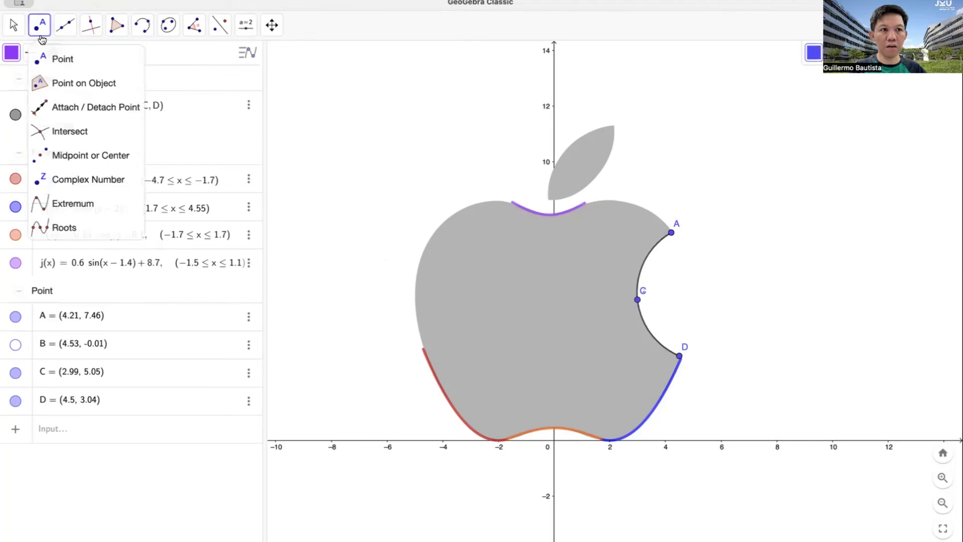
{"action": "left_click", "coordinate": [462, 209]}
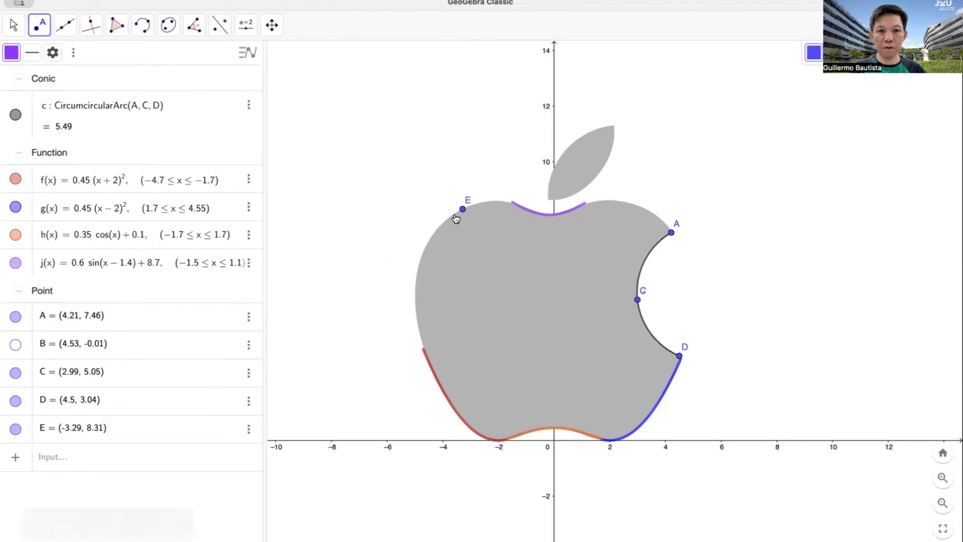
{"action": "left_click", "coordinate": [424, 248]}
{"action": "left_click", "coordinate": [142, 27]}
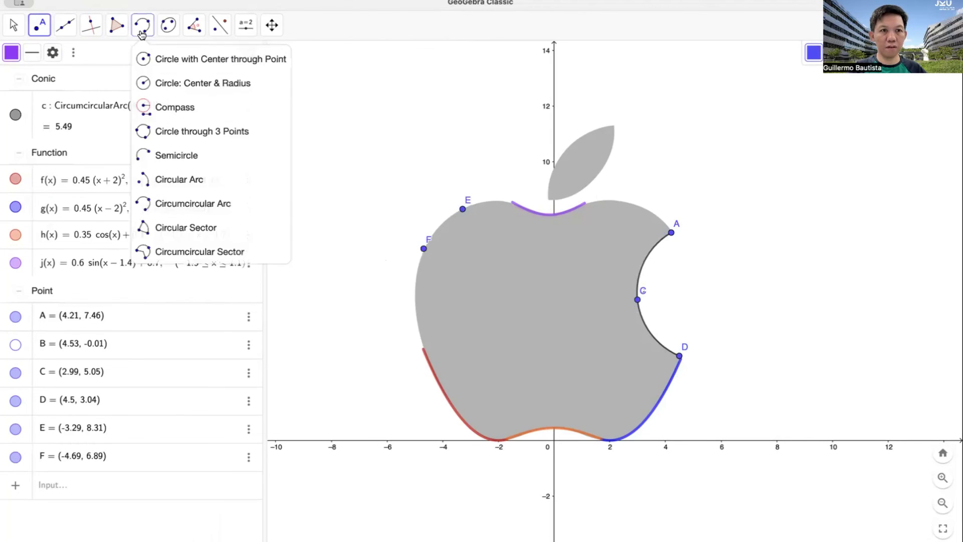
{"action": "left_click", "coordinate": [164, 203]}
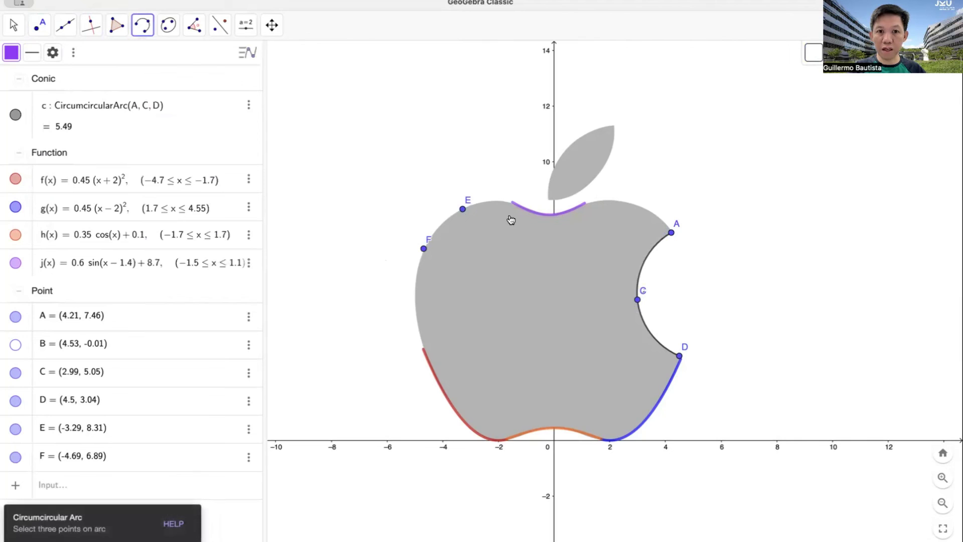
{"action": "left_click", "coordinate": [39, 24]}
{"action": "left_click", "coordinate": [61, 58]}
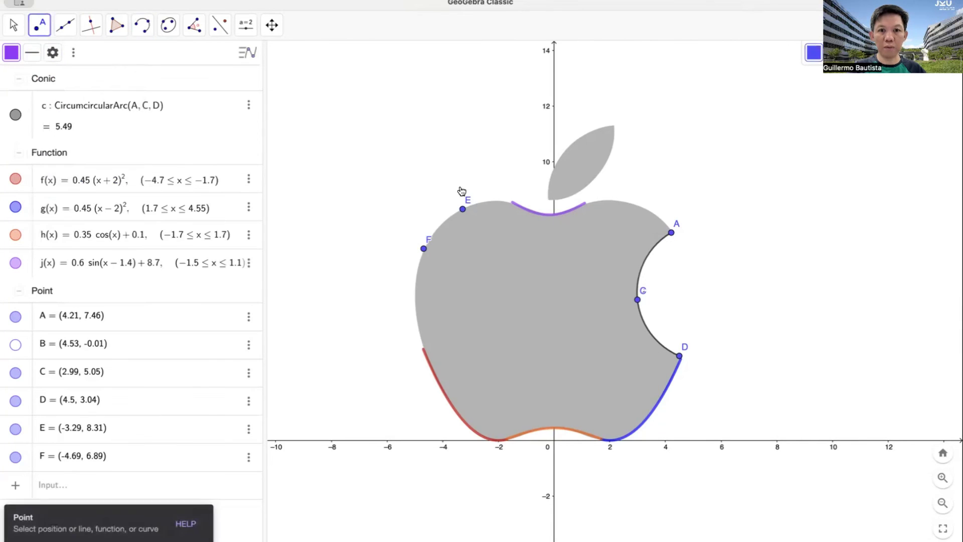
{"action": "left_click", "coordinate": [512, 203]}
- Draw a circumcircular arc along the apple's upper-left edge through points G, E and F
{"action": "left_click", "coordinate": [143, 27]}
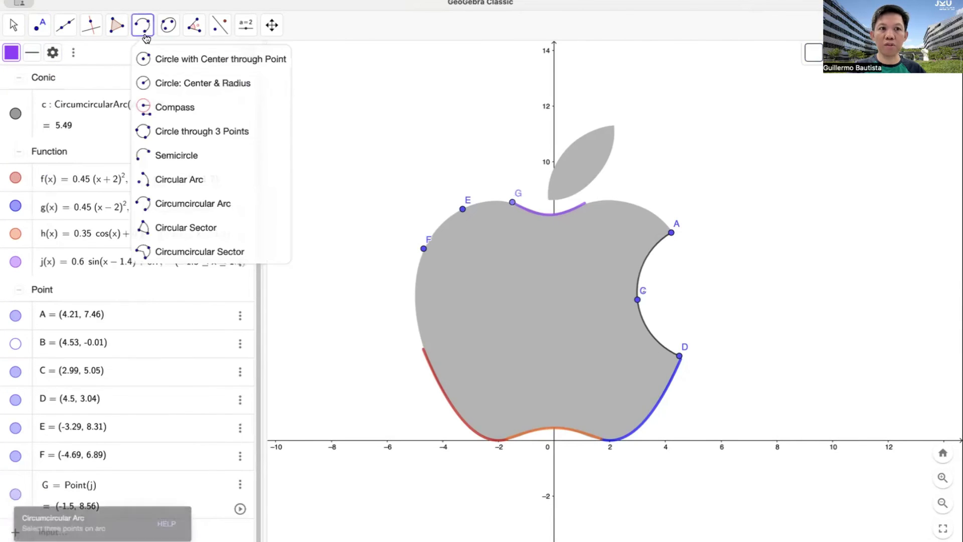
{"action": "left_click", "coordinate": [167, 202]}
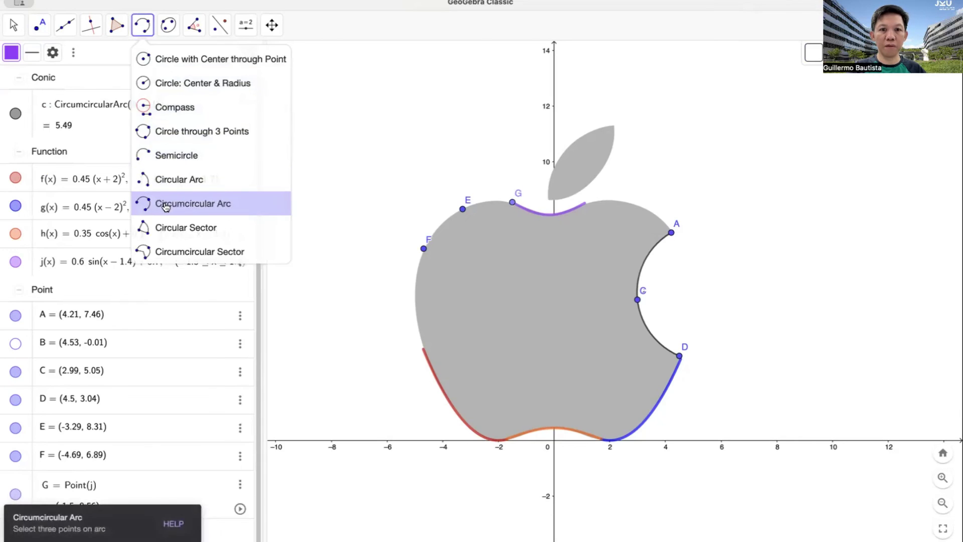
{"action": "left_click", "coordinate": [511, 204]}
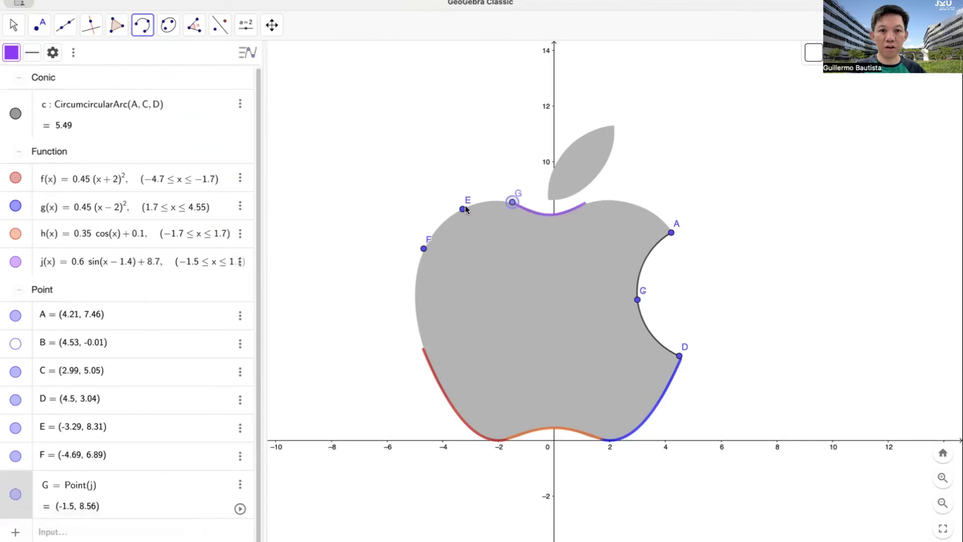
{"action": "left_click", "coordinate": [464, 209]}
{"action": "left_click", "coordinate": [424, 249]}
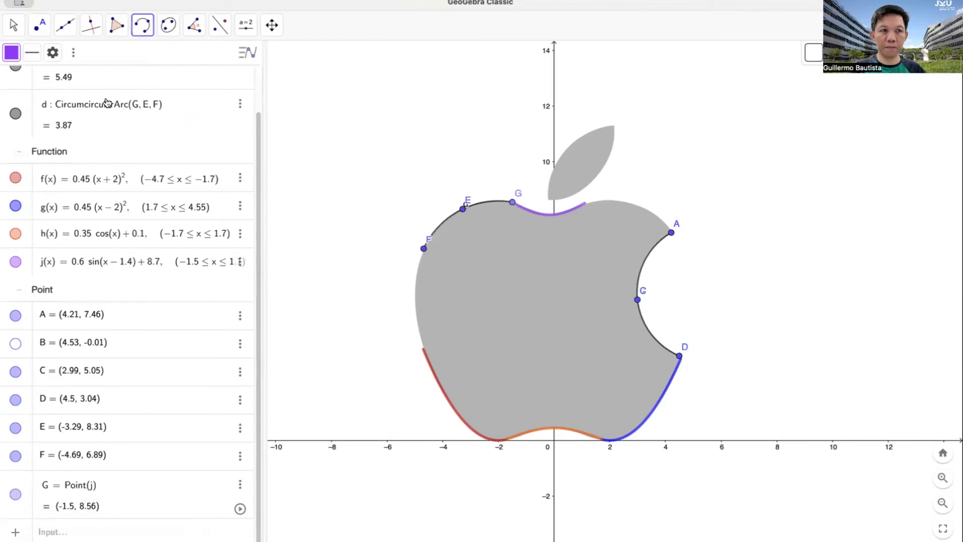
- Place a point on the apple's left edge at about (-4.93, 4.54) and another on f(x) near its upper end
{"action": "left_click", "coordinate": [40, 24]}
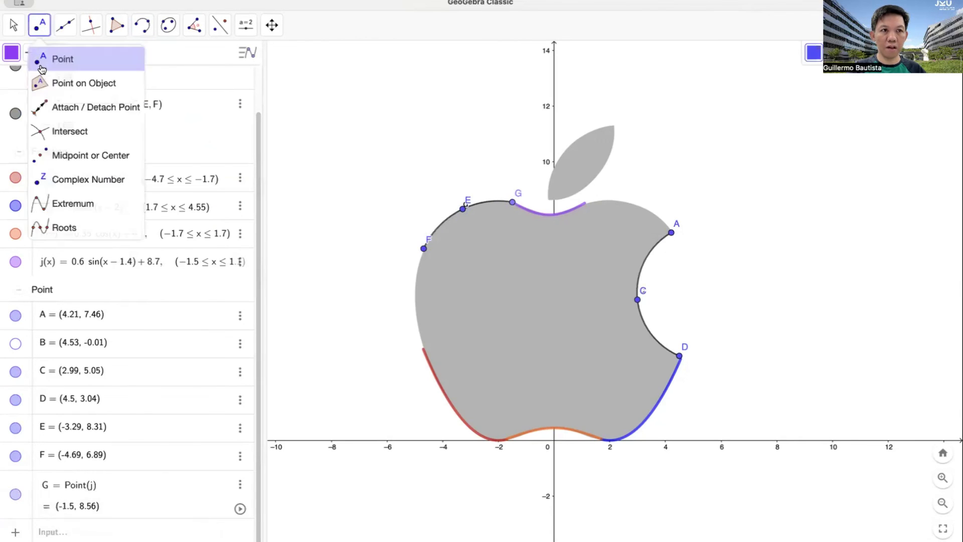
{"action": "left_click", "coordinate": [417, 313]}
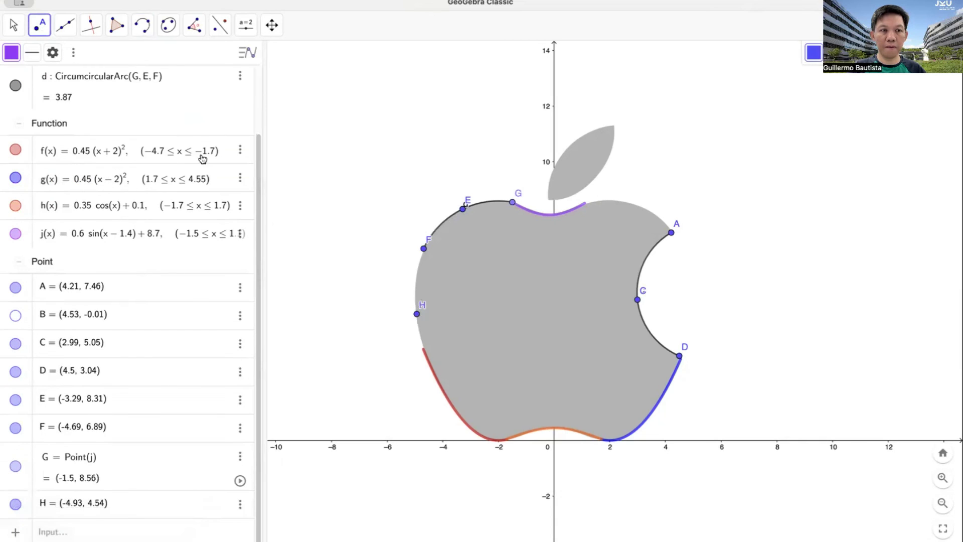
{"action": "left_click", "coordinate": [425, 350]}
- Draw a circumcircular arc through F, H and I, and move H to about (-4.95, 4.29) to fit the left edge
{"action": "left_click", "coordinate": [142, 25]}
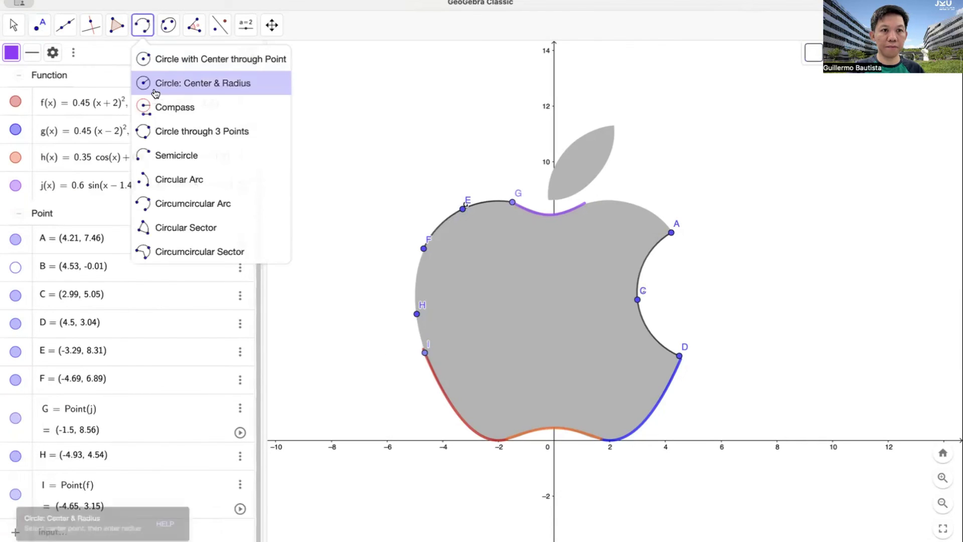
{"action": "left_click", "coordinate": [173, 203]}
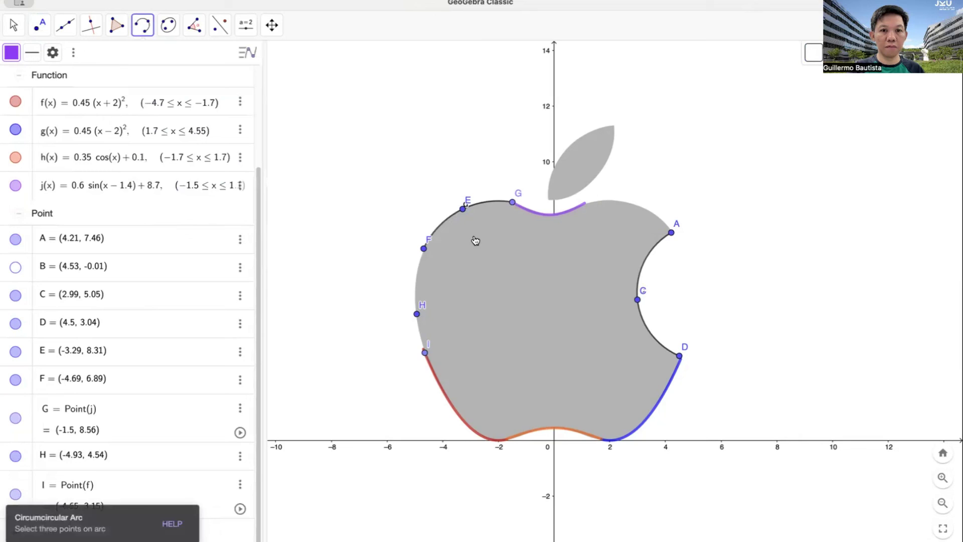
{"action": "left_click", "coordinate": [424, 248]}
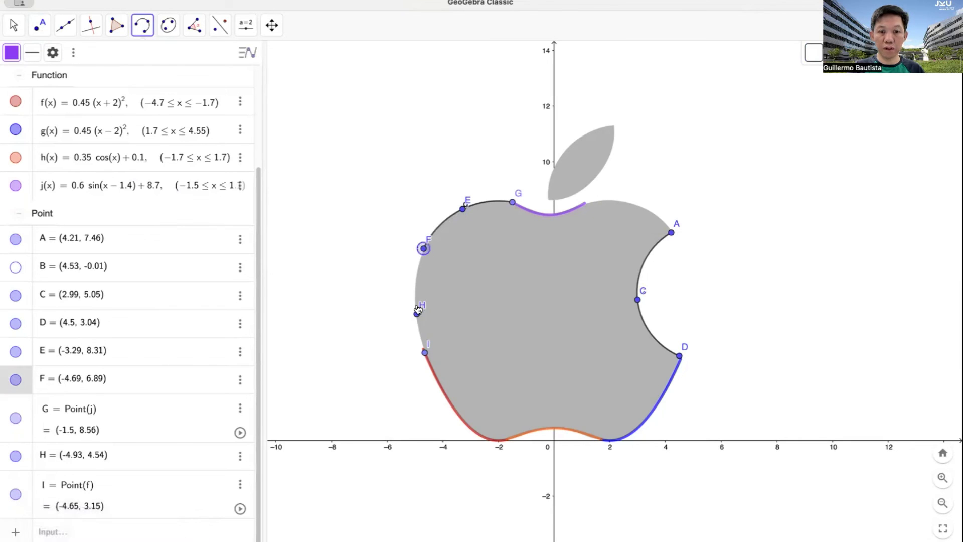
{"action": "left_click", "coordinate": [417, 314]}
{"action": "left_click", "coordinate": [426, 351]}
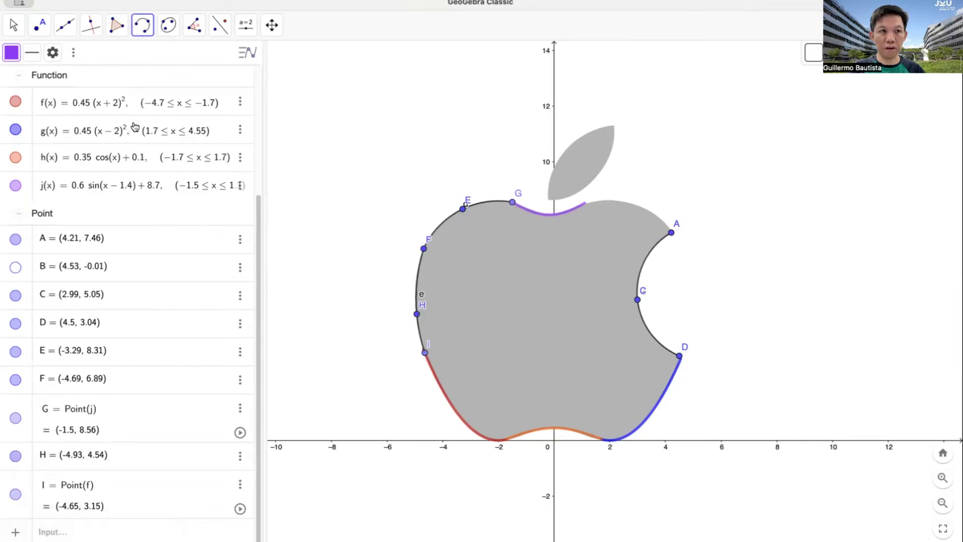
{"action": "left_click", "coordinate": [14, 25]}
{"action": "mouse_move", "coordinate": [418, 314]}
{"action": "left_mouse_down"}
{"action": "mouse_move", "coordinate": [407, 296]}
{"action": "mouse_move", "coordinate": [416, 322]}
{"action": "left_mouse_up"}
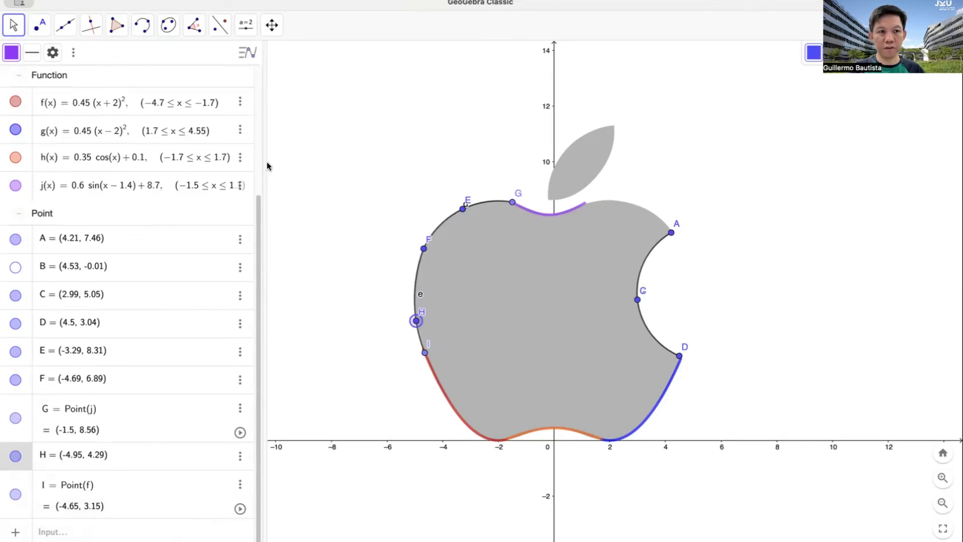
- Place a point on the apple's upper-right edge at about (2.75, 8.53) and another on the right end of j(x)
{"action": "left_click", "coordinate": [40, 24]}
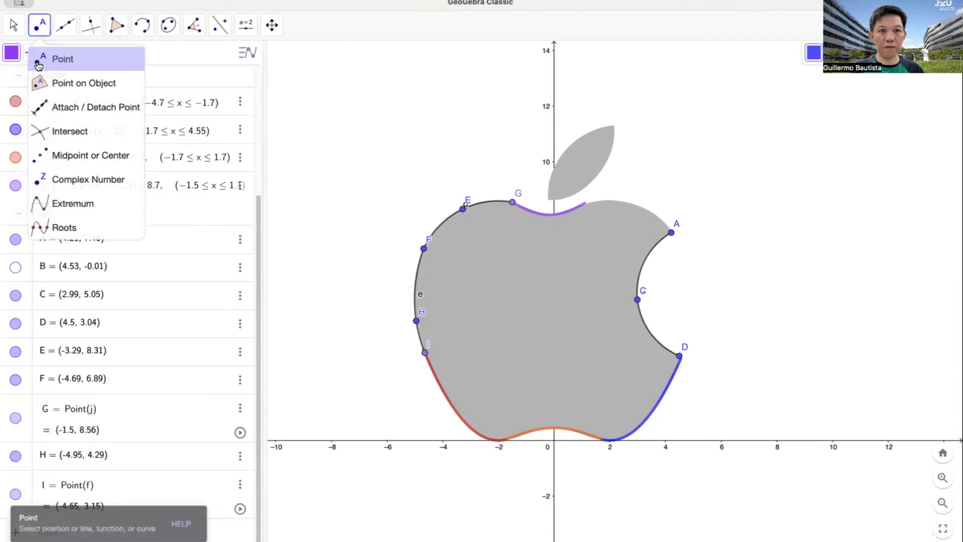
{"action": "left_click", "coordinate": [60, 59]}
{"action": "left_click", "coordinate": [630, 204]}
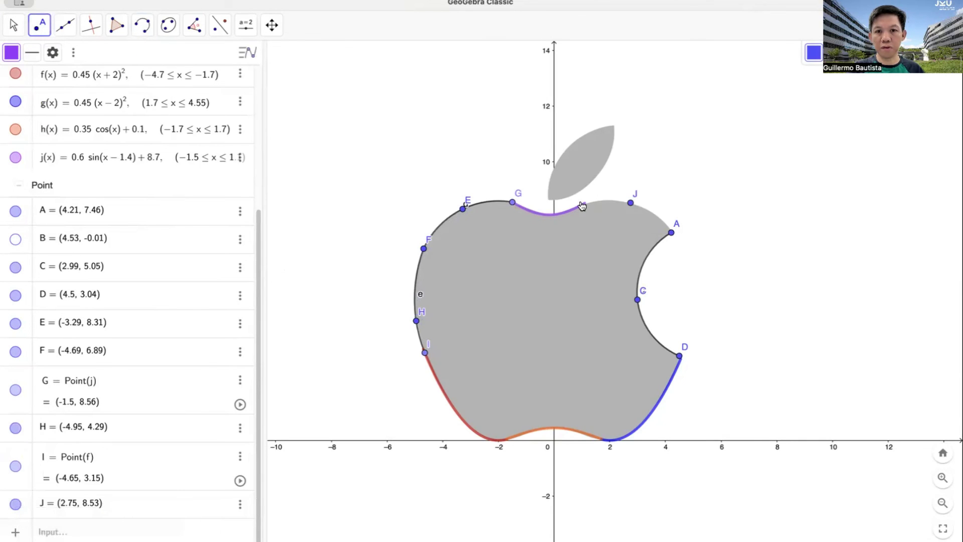
{"action": "left_click", "coordinate": [585, 203]}
- Draw a circumcircular arc along the apple's upper-right edge through points K, J and A
{"action": "left_click", "coordinate": [143, 25]}
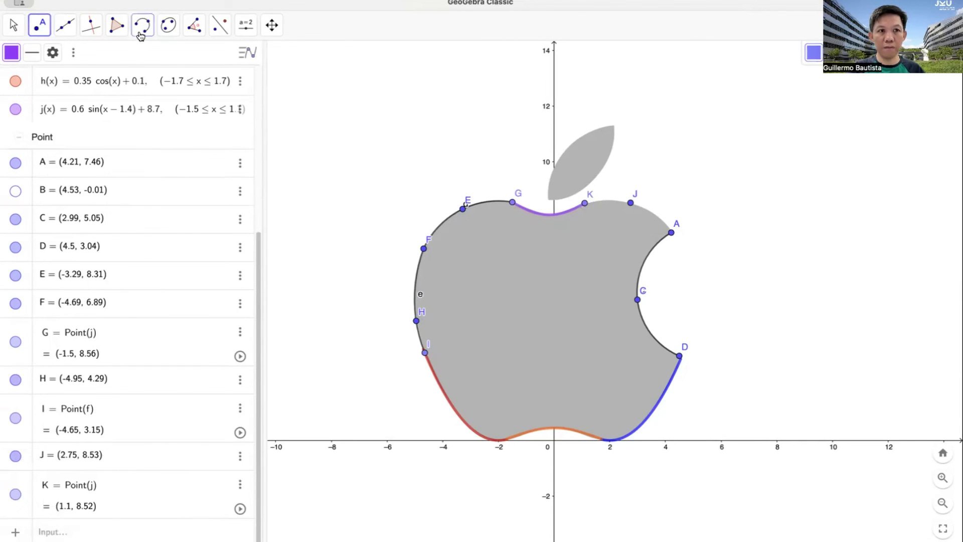
{"action": "left_click", "coordinate": [155, 206]}
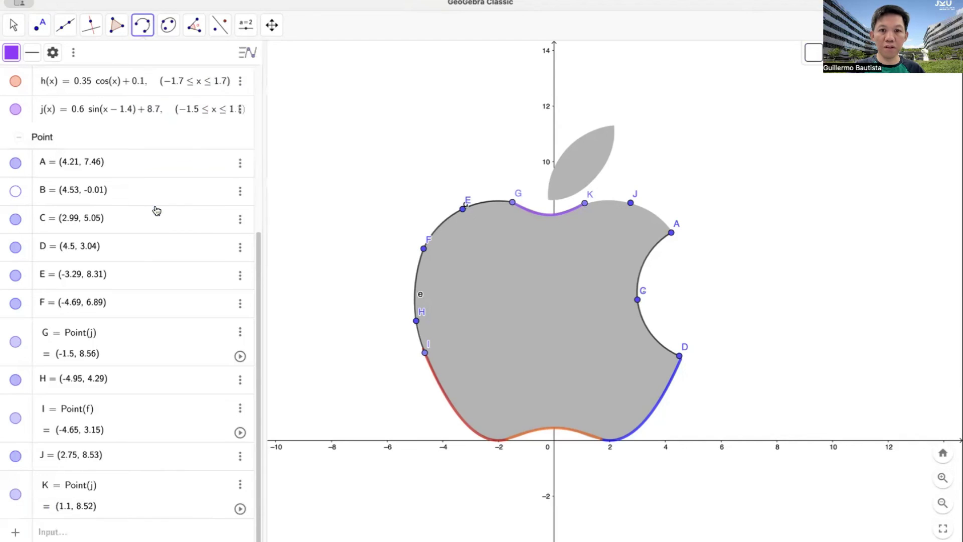
{"action": "left_click", "coordinate": [585, 203]}
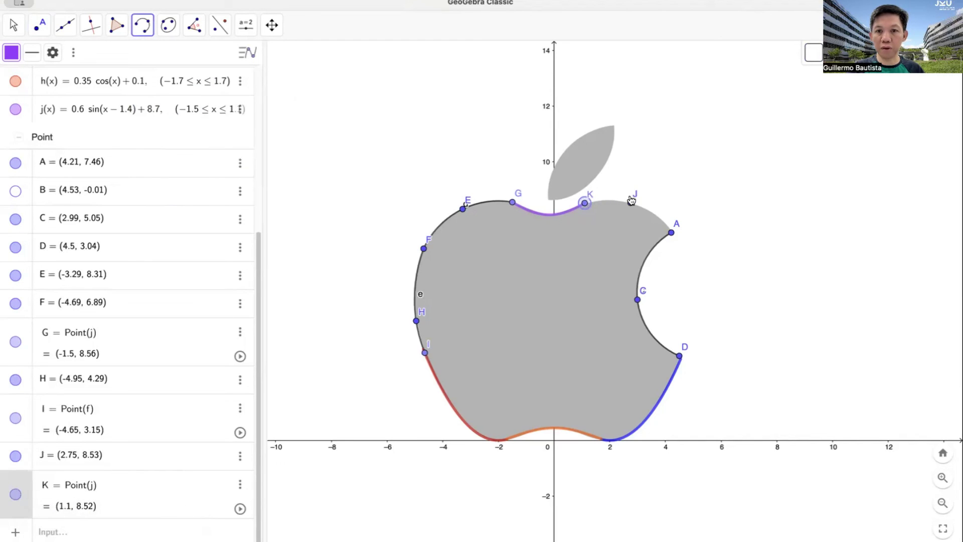
{"action": "left_click", "coordinate": [630, 203]}
{"action": "left_click", "coordinate": [670, 230]}
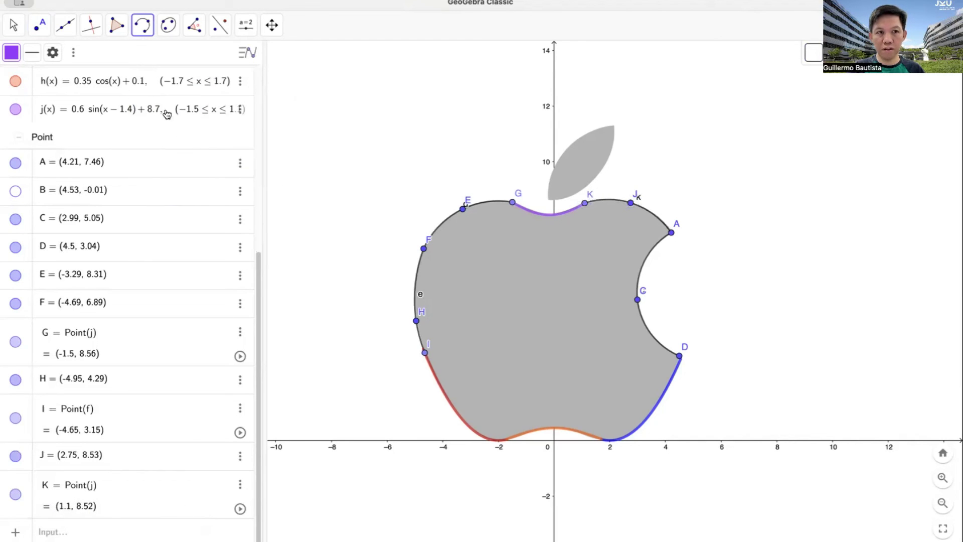
- Place points at the leaf's two tips, about (2.15, 11.35) and (-0.2, 8.7), and on its lower edge at about (1.53, 9.44)
{"action": "left_click", "coordinate": [39, 25]}
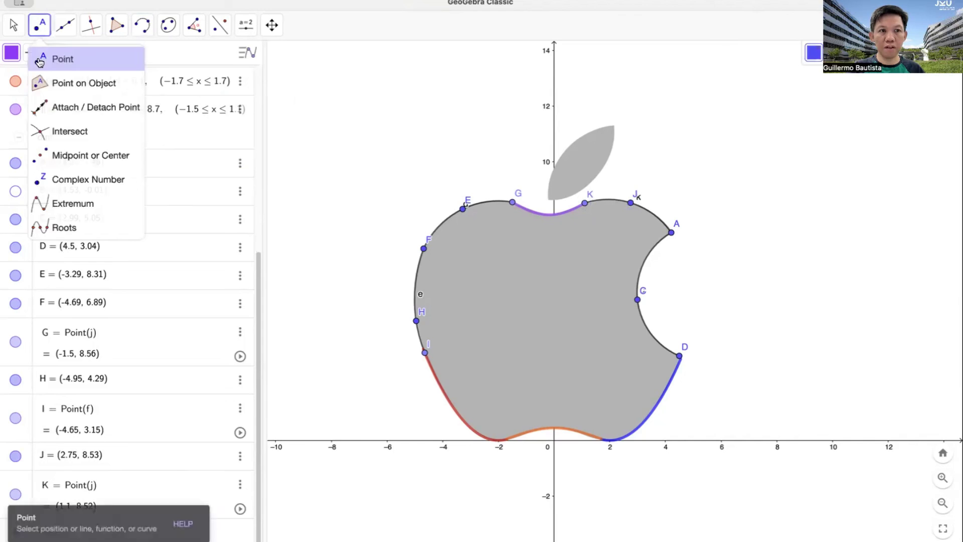
{"action": "left_click", "coordinate": [613, 125]}
{"action": "left_click", "coordinate": [548, 199]}
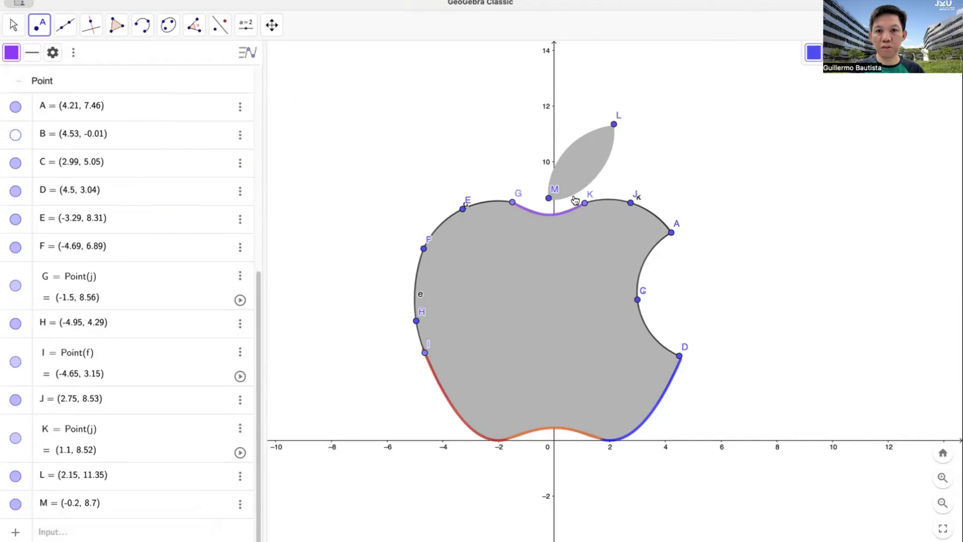
{"action": "left_click", "coordinate": [596, 178]}
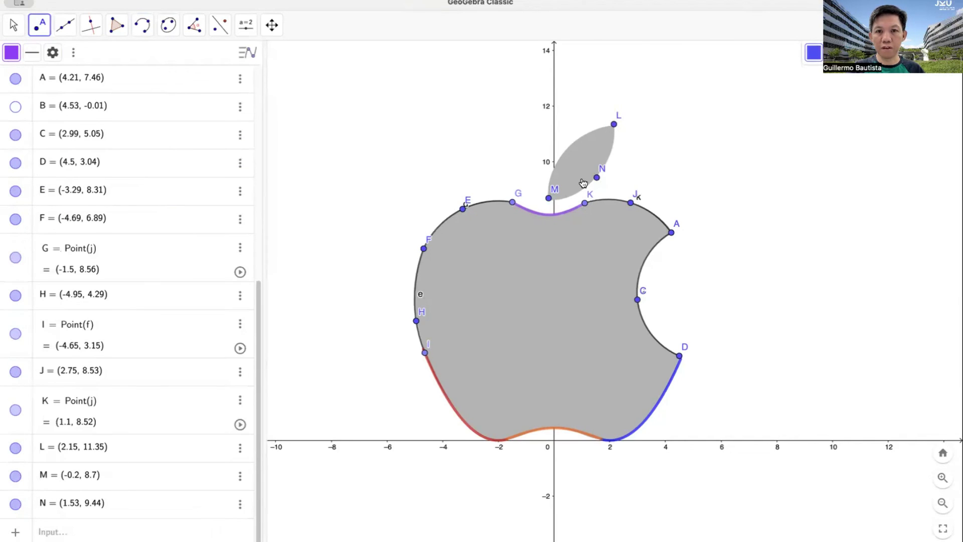
- Place a point on the leaf's upper edge at about (0.38, 10.47) and draw a circumcircular arc through M, O and L
{"action": "left_click", "coordinate": [565, 150]}
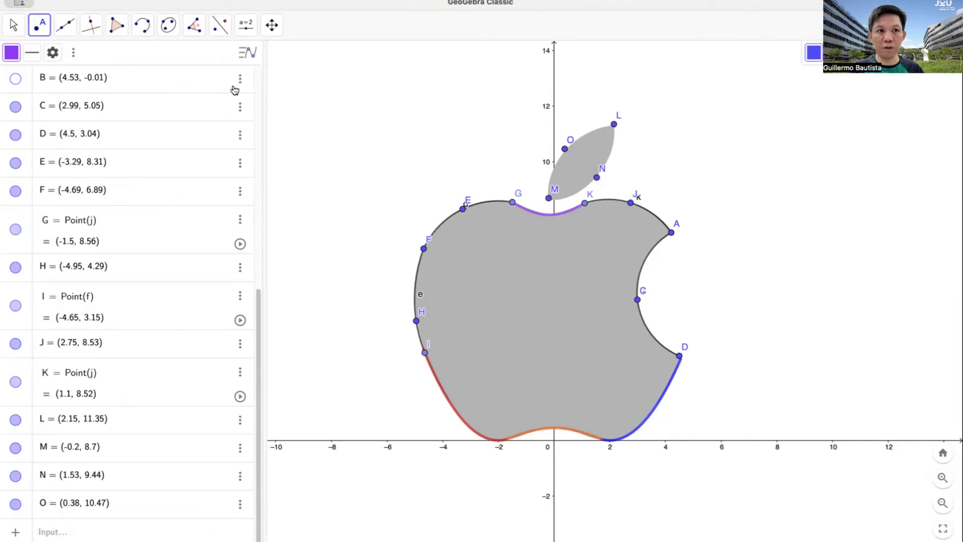
{"action": "left_click", "coordinate": [143, 26]}
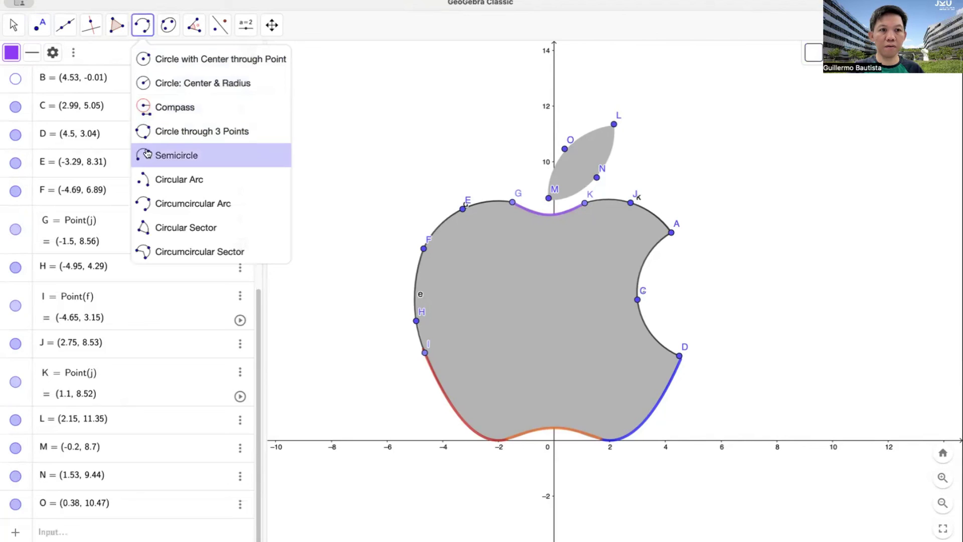
{"action": "left_click", "coordinate": [190, 203]}
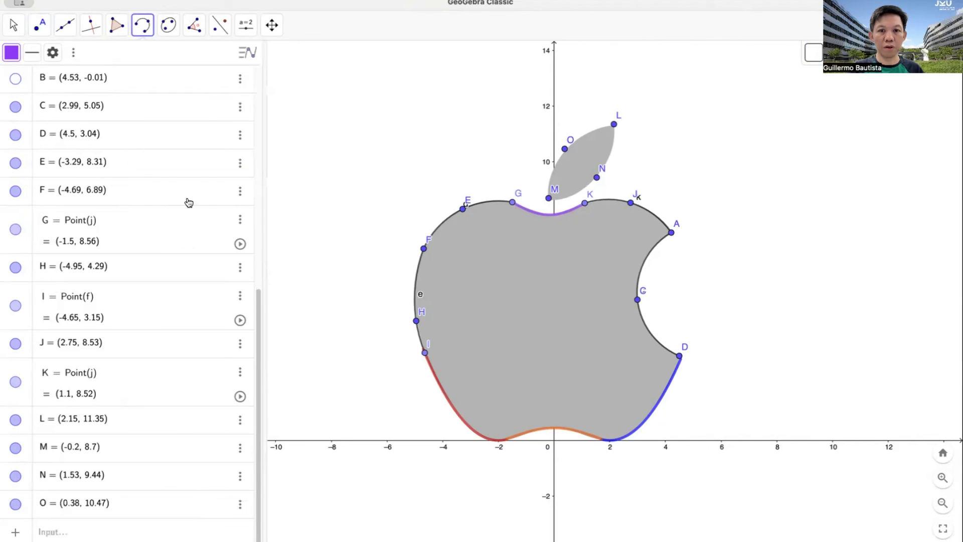
{"action": "left_click", "coordinate": [548, 197]}
{"action": "left_click", "coordinate": [565, 149]}
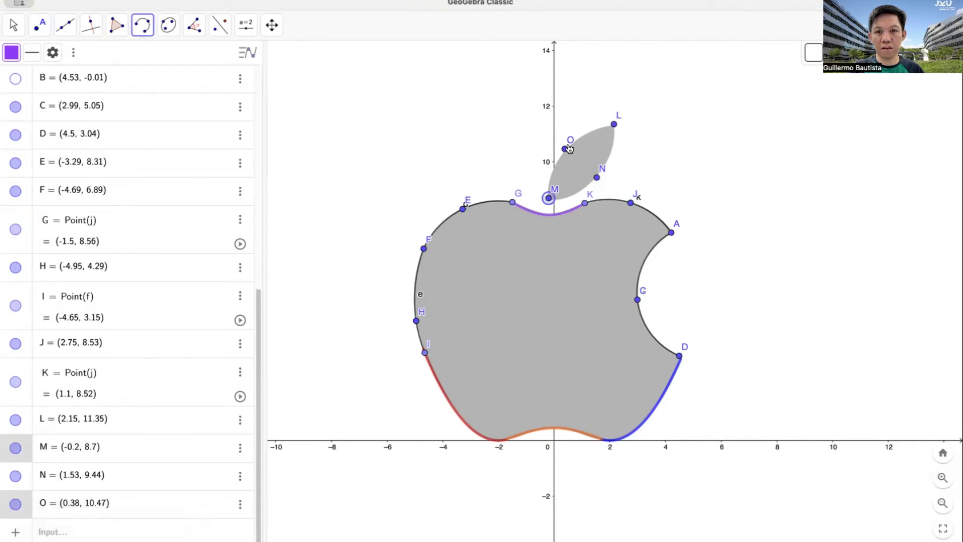
{"action": "left_click", "coordinate": [614, 125]}
{"action": "double_click", "coordinate": [614, 125]}
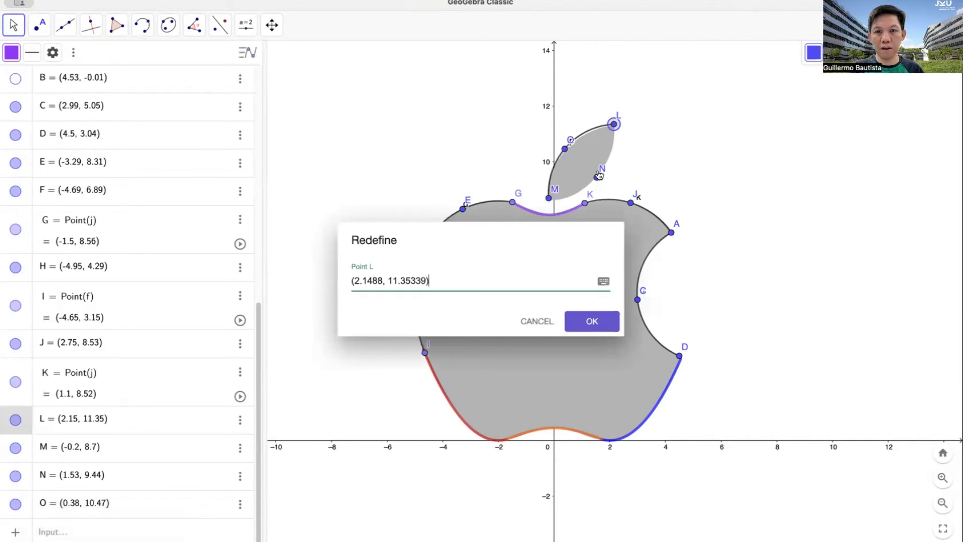
{"action": "left_click", "coordinate": [545, 322]}
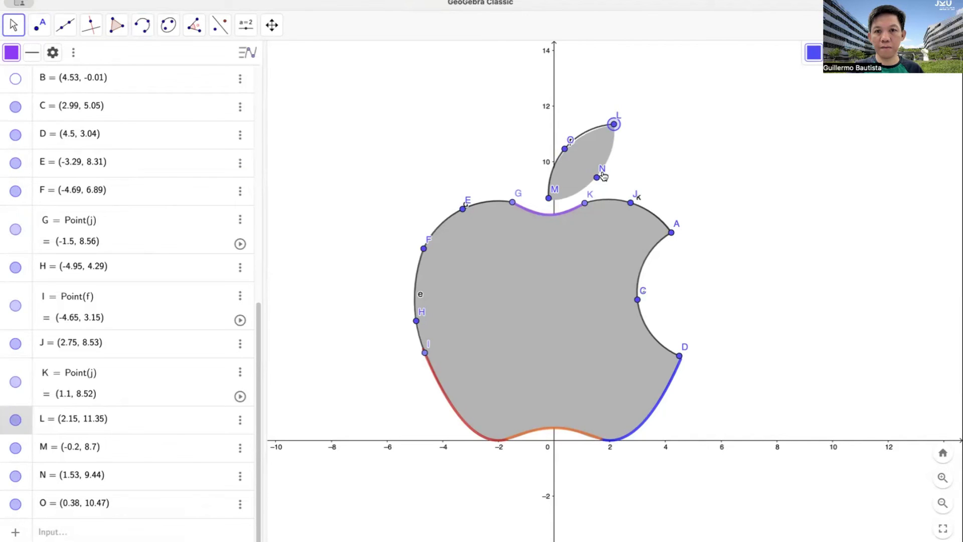
- Draw a circumcircular arc along the leaf's lower edge through points L, N and M
{"action": "left_click", "coordinate": [142, 24]}
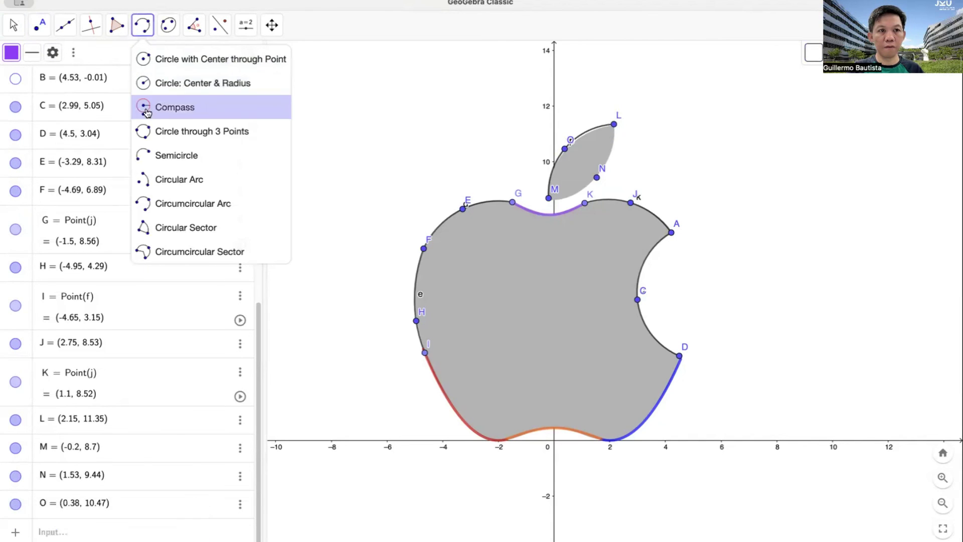
{"action": "left_click", "coordinate": [161, 203]}
{"action": "left_click", "coordinate": [614, 124]}
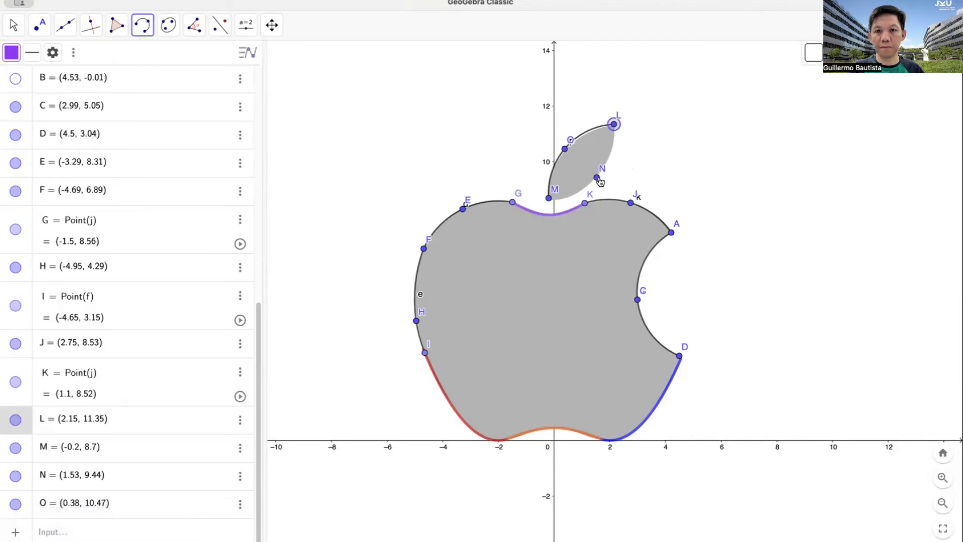
{"action": "left_click", "coordinate": [596, 177]}
{"action": "left_click", "coordinate": [548, 198]}
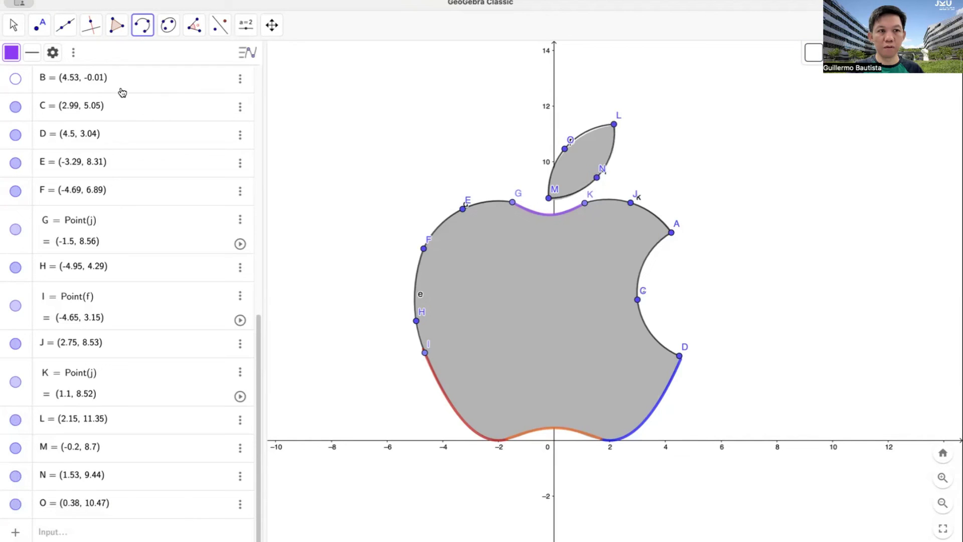
- Fit the leaf arcs by moving O to about (0.34, 10.26), N to about (1.59, 9.56) and M to about (-0.2, 8.64)
{"action": "left_click", "coordinate": [13, 25]}
{"action": "left_click_drag", "start_coordinate": [565, 148], "coordinate": [569, 149]}
{"action": "left_click_drag", "start_coordinate": [597, 180], "coordinate": [550, 202]}
{"action": "left_click_drag", "start_coordinate": [568, 149], "coordinate": [593, 185]}
{"action": "double_click", "coordinate": [593, 185]}
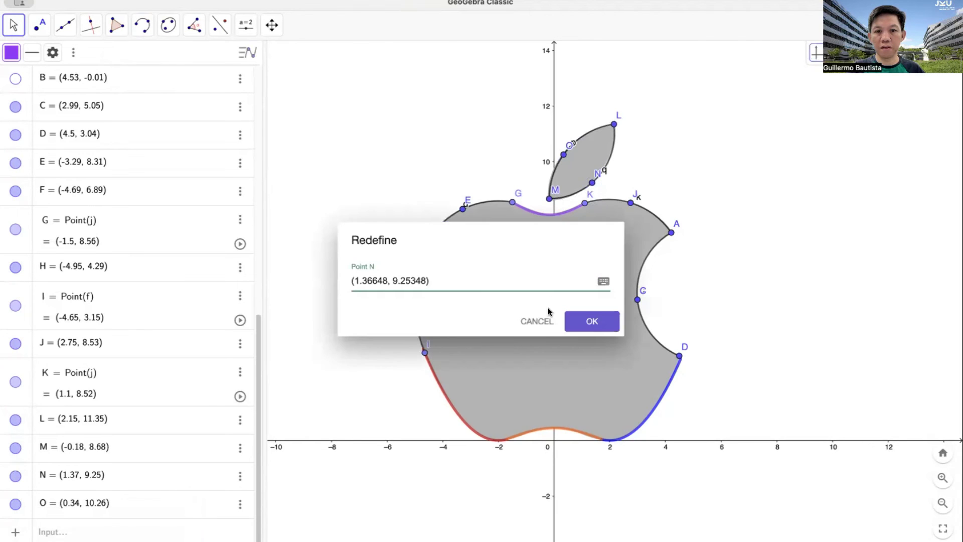
{"action": "left_click", "coordinate": [548, 325]}
{"action": "left_click_drag", "start_coordinate": [596, 185], "coordinate": [599, 175]}
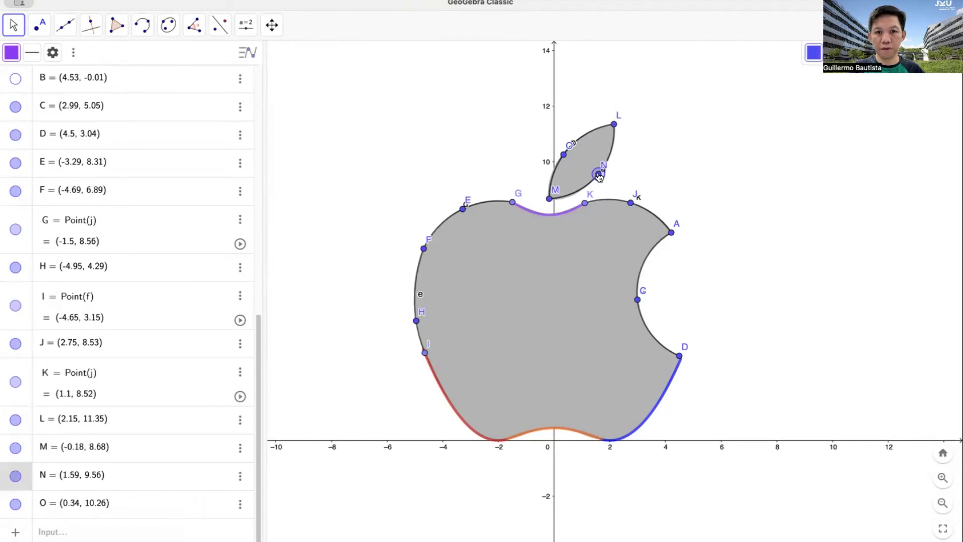
{"action": "left_click_drag", "start_coordinate": [554, 203], "coordinate": [553, 204]}
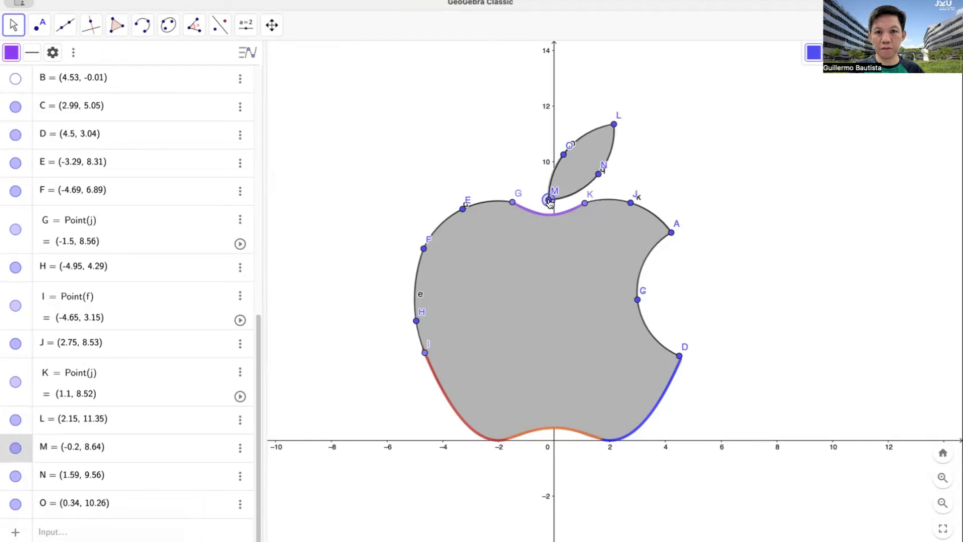
- Increase the line thickness of the arc along the apple's upper-right edge
{"action": "left_click", "coordinate": [685, 187]}
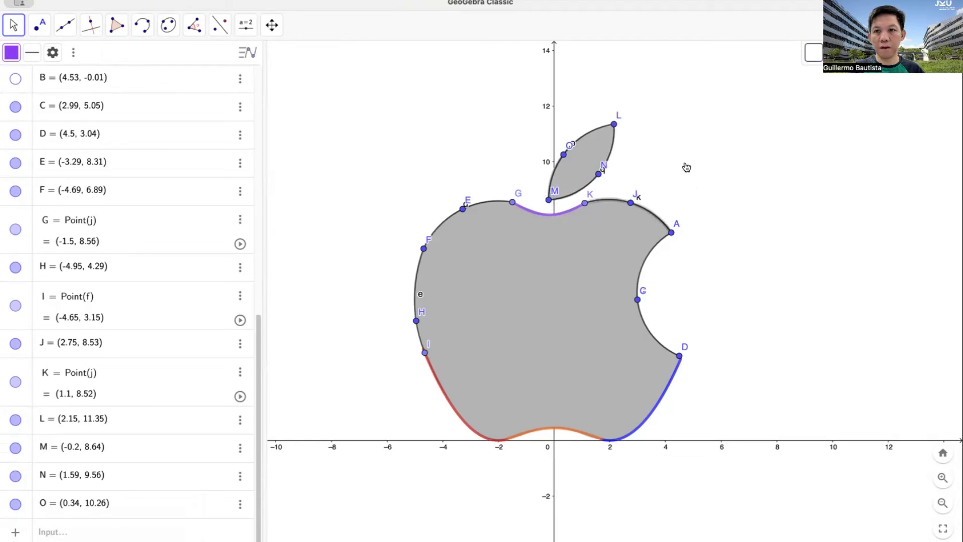
{"action": "left_click", "coordinate": [833, 54]}
{"action": "left_click_drag", "start_coordinate": [858, 98], "coordinate": [879, 99]}
{"action": "left_click", "coordinate": [410, 134]}
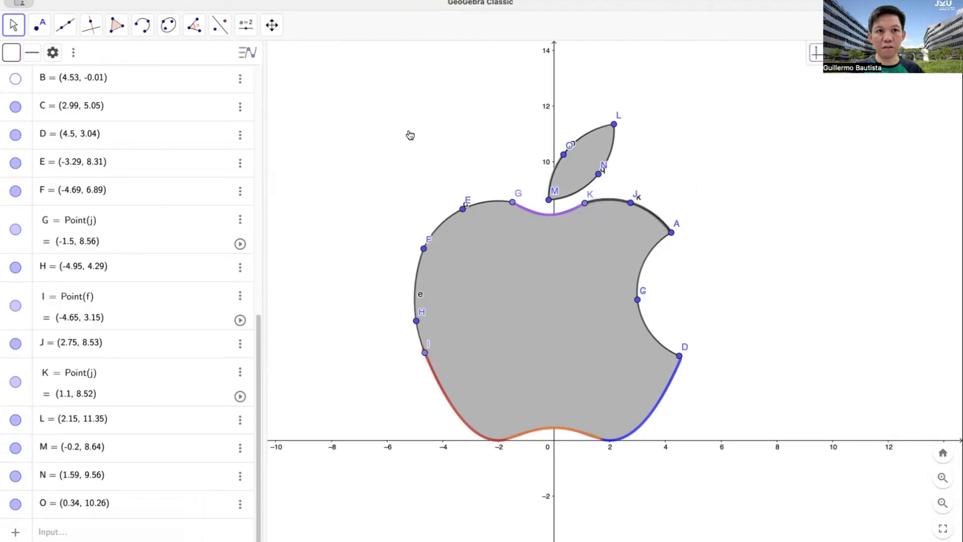
- Copy the upper-right arc's visual style to the bite, upper-left, left-edge and both leaf arcs
{"action": "left_click", "coordinate": [271, 25]}
{"action": "left_click", "coordinate": [301, 178]}
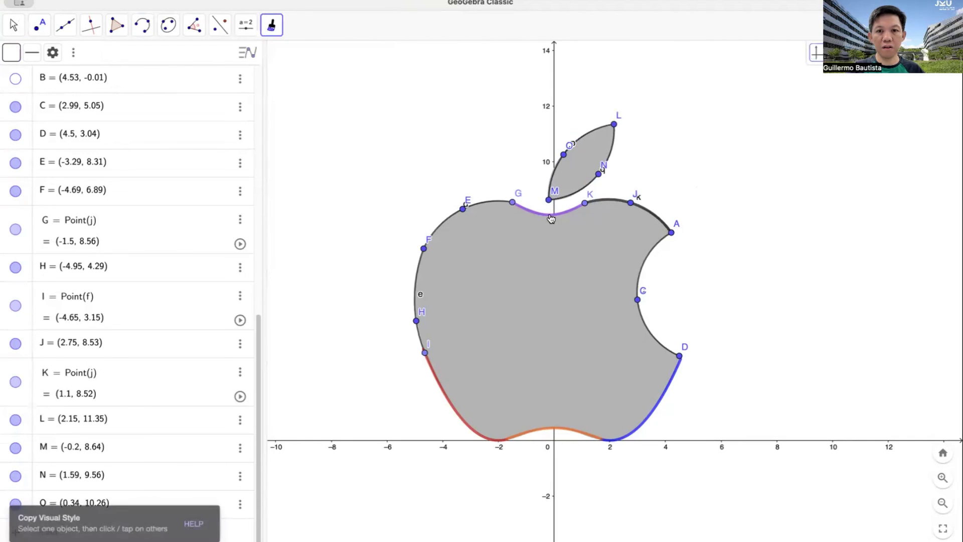
{"action": "left_click", "coordinate": [647, 213]}
{"action": "left_click", "coordinate": [648, 257]}
{"action": "left_click", "coordinate": [496, 207]}
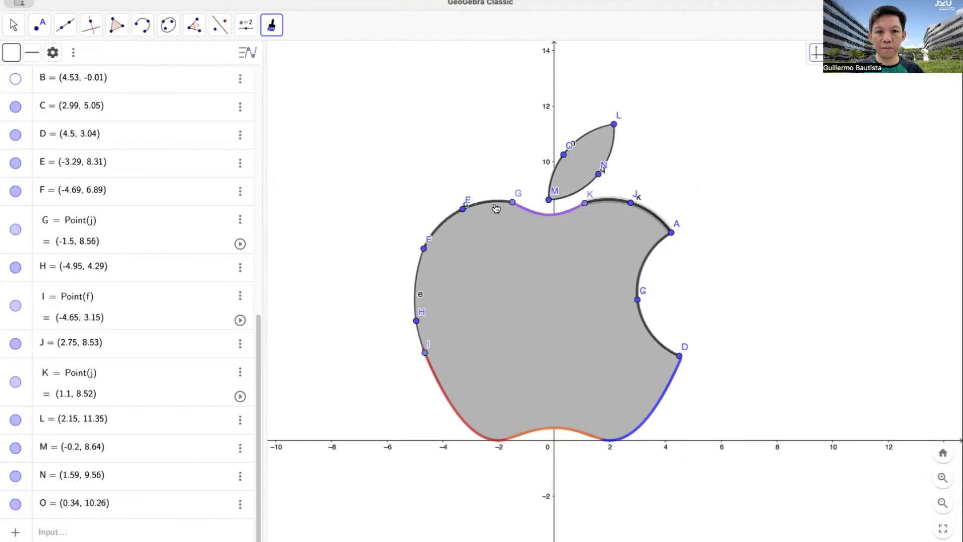
{"action": "left_click", "coordinate": [590, 134]}
{"action": "left_click", "coordinate": [613, 153]}
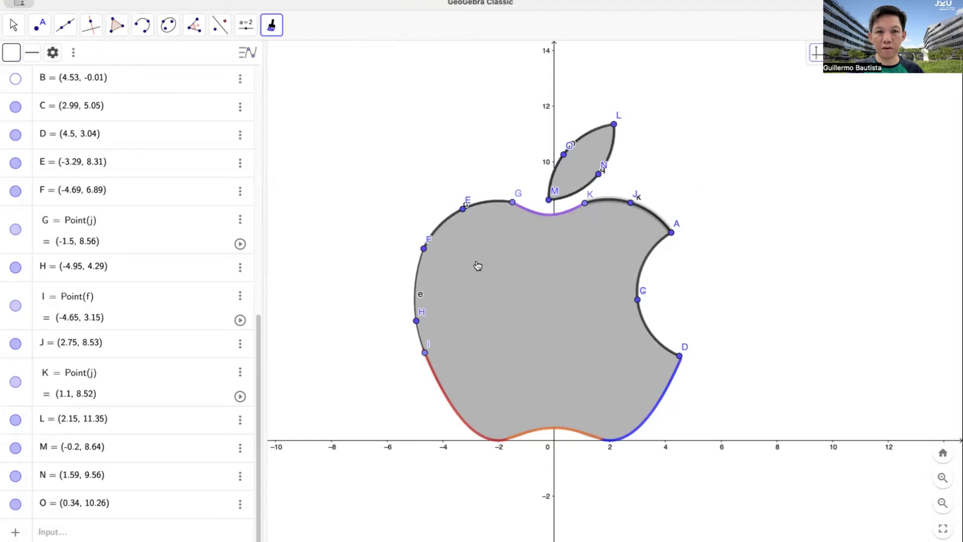
{"action": "left_click", "coordinate": [418, 291]}
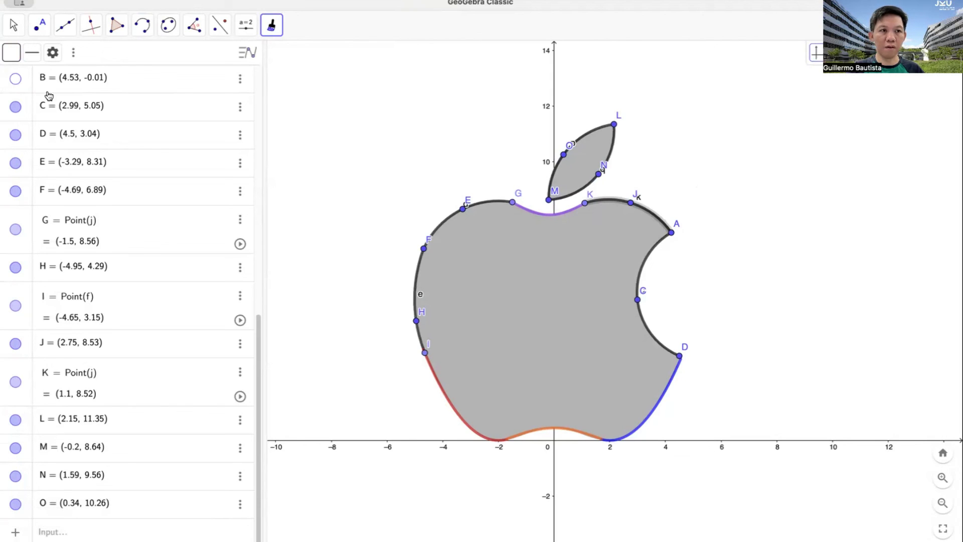
- Hide the leaf's points O, N, L and M
{"action": "left_click", "coordinate": [13, 25]}
{"action": "left_click", "coordinate": [31, 59]}
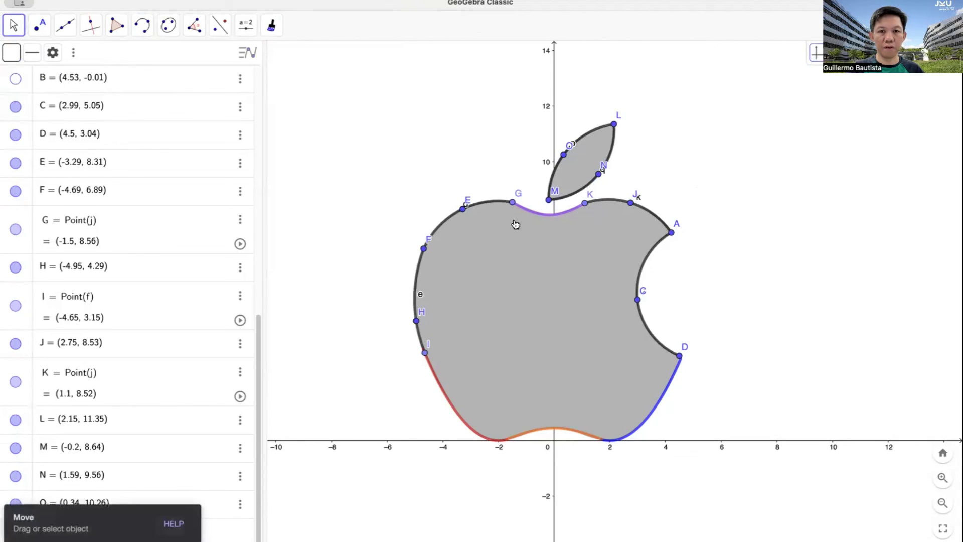
{"action": "right_click", "coordinate": [564, 157]}
{"action": "left_click", "coordinate": [623, 211]}
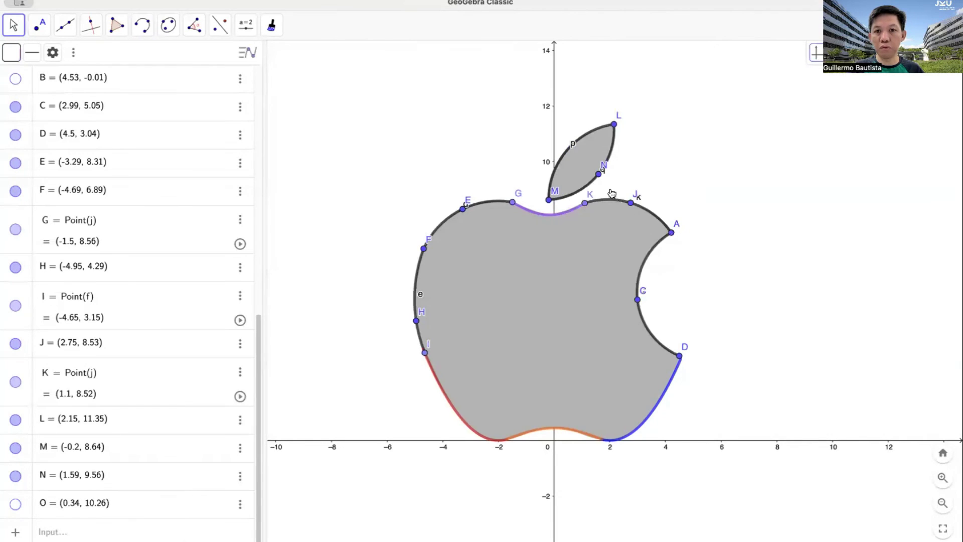
{"action": "right_click", "coordinate": [600, 175]}
{"action": "left_click", "coordinate": [659, 230]}
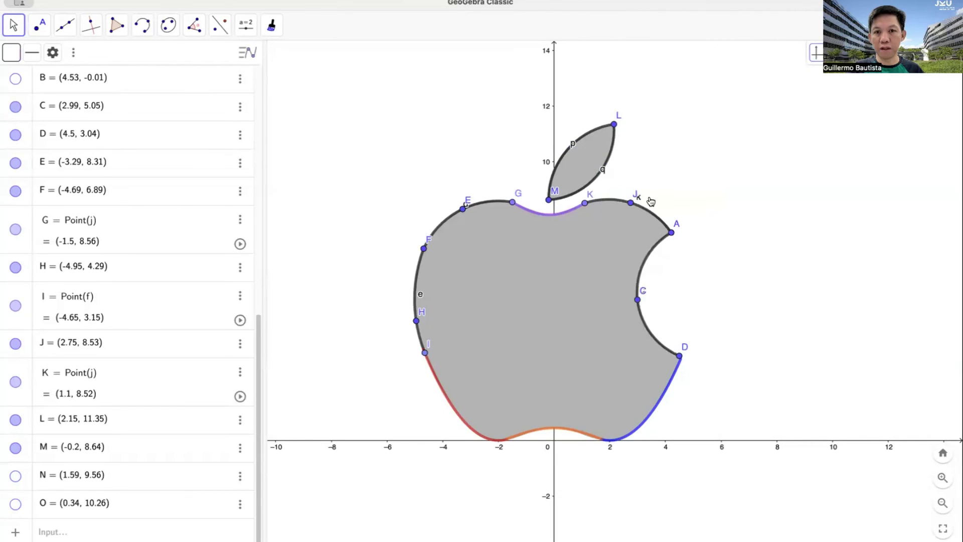
{"action": "right_click", "coordinate": [614, 125]}
{"action": "left_click", "coordinate": [661, 181]}
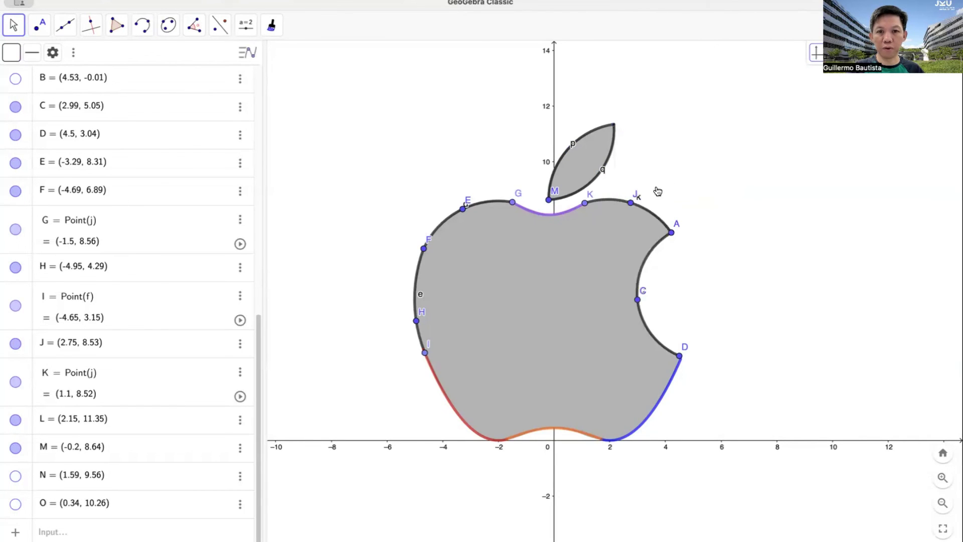
{"action": "right_click", "coordinate": [550, 200]}
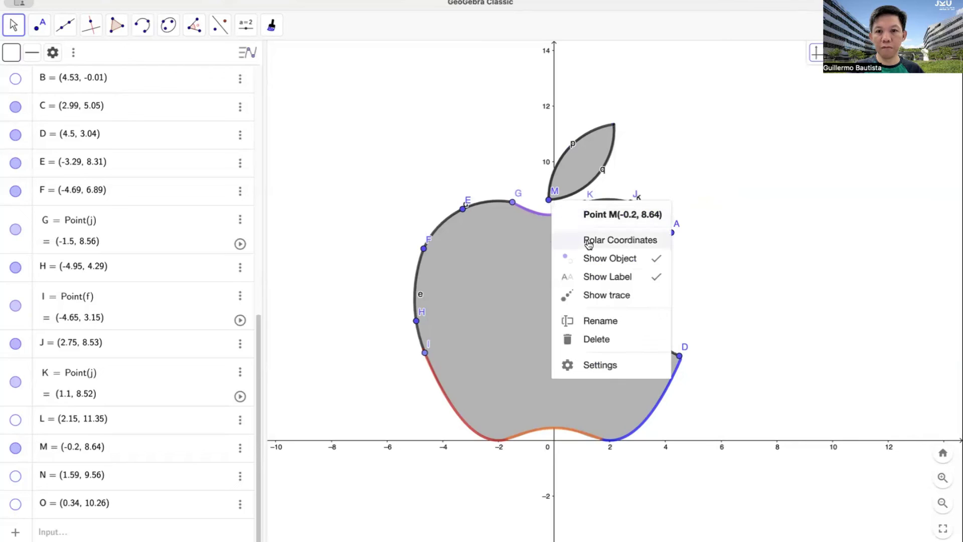
{"action": "left_click", "coordinate": [610, 264]}
- Hide the labels of the two leaf arcs, q and p
{"action": "right_click", "coordinate": [605, 175]}
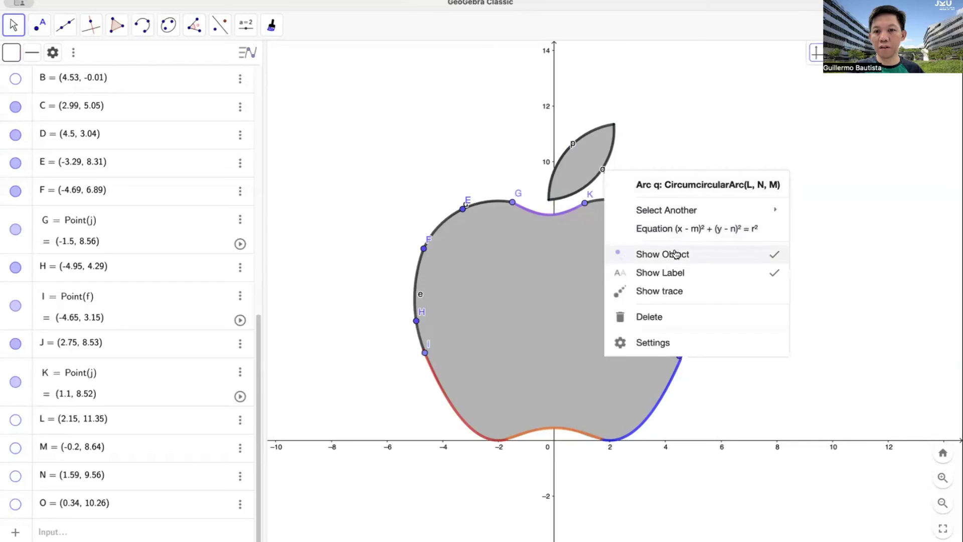
{"action": "left_click", "coordinate": [679, 271]}
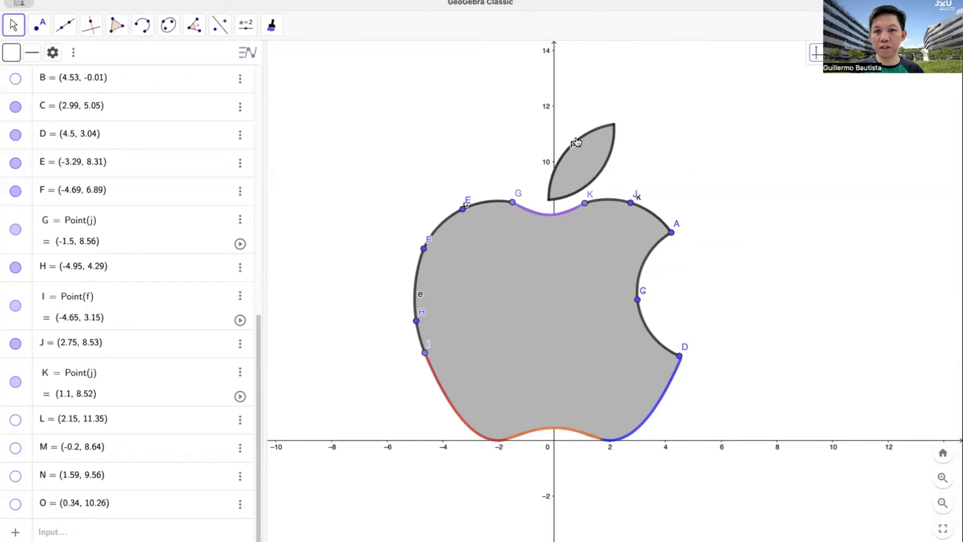
{"action": "right_click", "coordinate": [576, 141]}
{"action": "left_click", "coordinate": [660, 243]}
- Hide points K, J, A, C and D along the apple's upper-right edge and bite
{"action": "right_click", "coordinate": [588, 204]}
{"action": "left_click", "coordinate": [646, 264]}
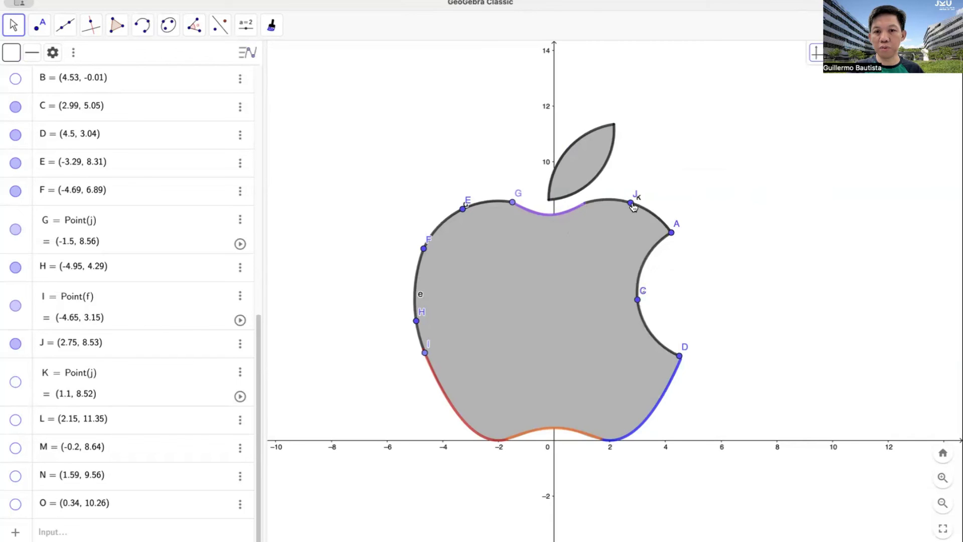
{"action": "right_click", "coordinate": [633, 206]}
{"action": "left_click", "coordinate": [668, 260]}
{"action": "right_click", "coordinate": [672, 233]}
{"action": "left_click", "coordinate": [719, 287]}
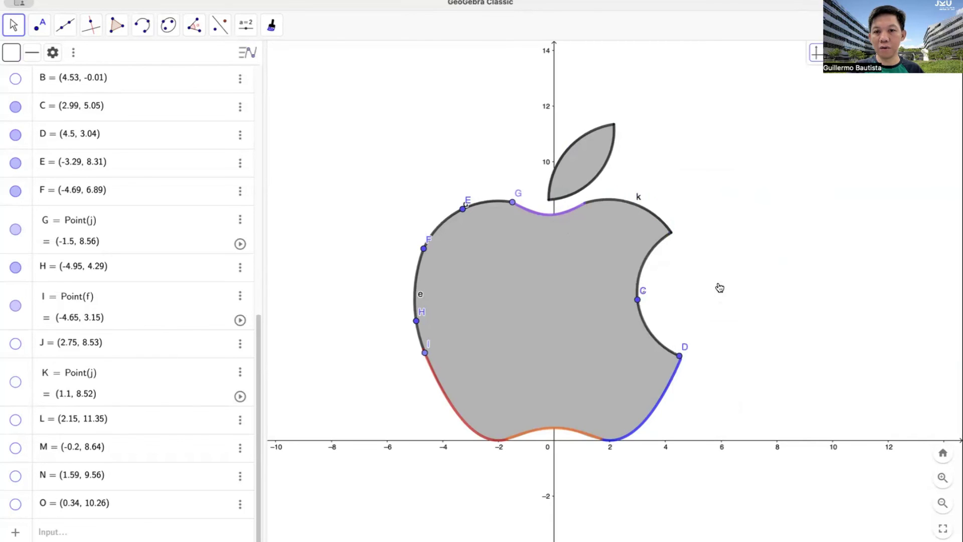
{"action": "right_click", "coordinate": [637, 301]}
{"action": "left_click", "coordinate": [705, 357]}
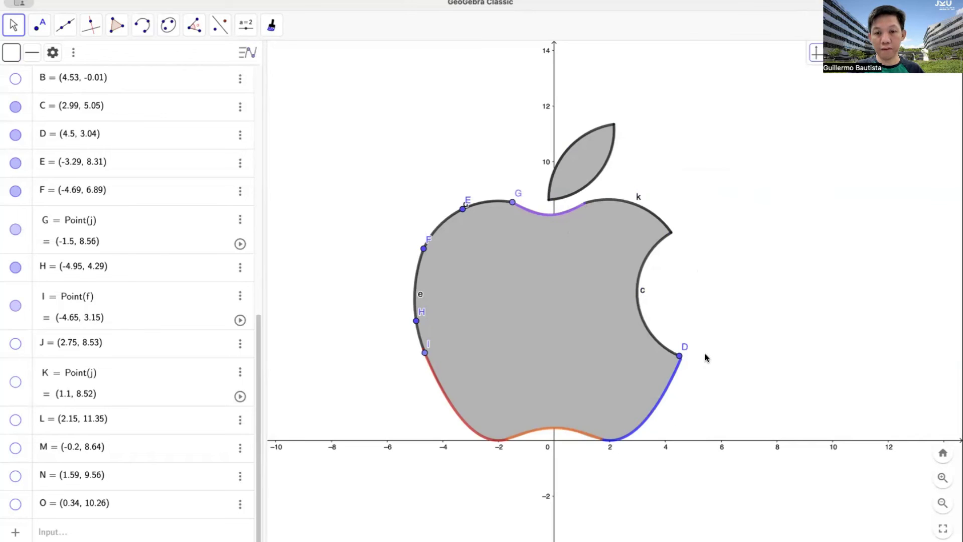
{"action": "right_click", "coordinate": [680, 356]}
{"action": "left_click", "coordinate": [751, 413]}
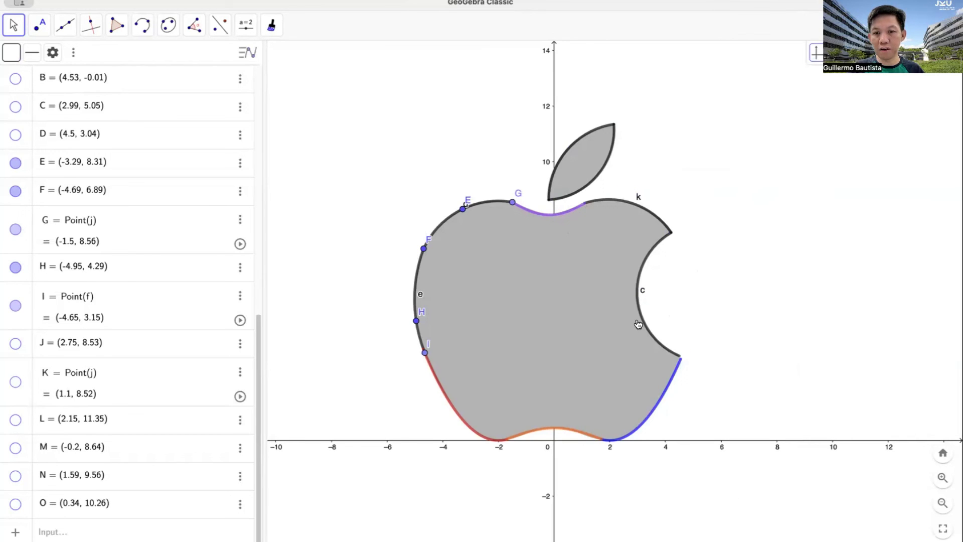
- Hide the labels of bite arc c and upper-right arc k
{"action": "right_click", "coordinate": [644, 292]}
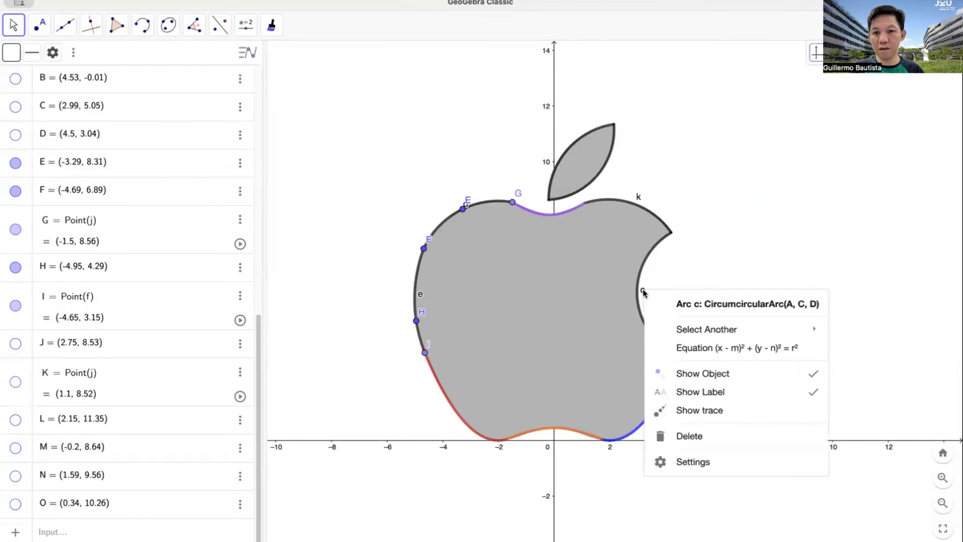
{"action": "left_click", "coordinate": [708, 394]}
{"action": "right_click", "coordinate": [639, 202]}
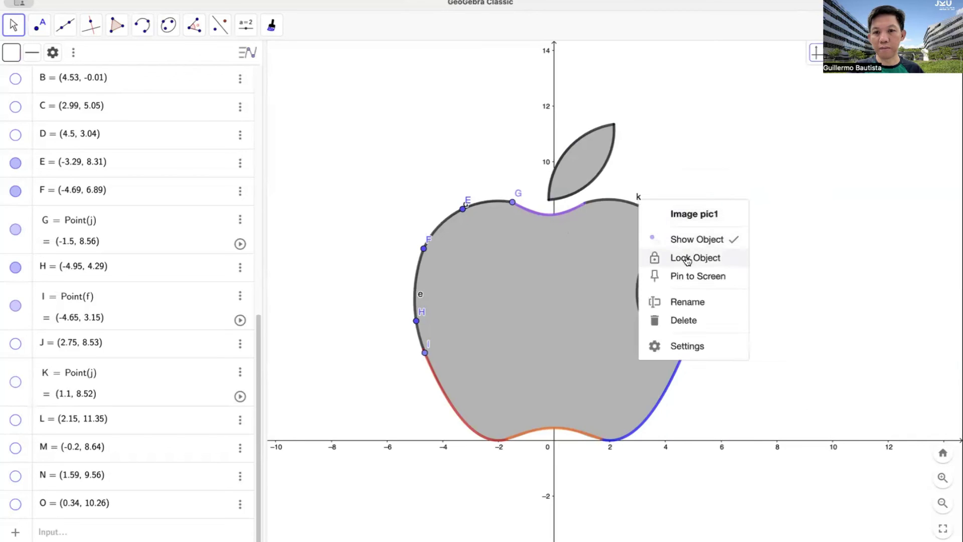
{"action": "left_click", "coordinate": [710, 171]}
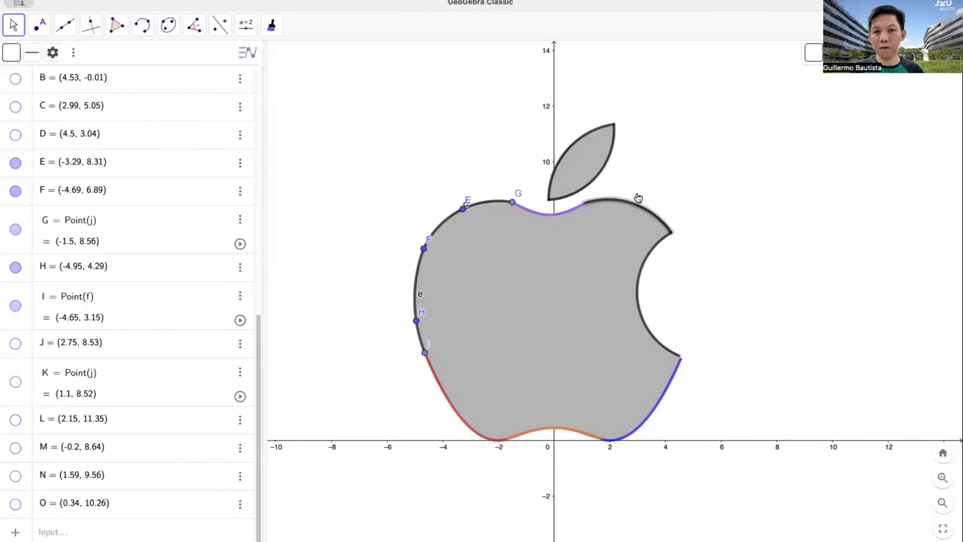
{"action": "right_click", "coordinate": [637, 198]}
{"action": "left_click", "coordinate": [715, 296]}
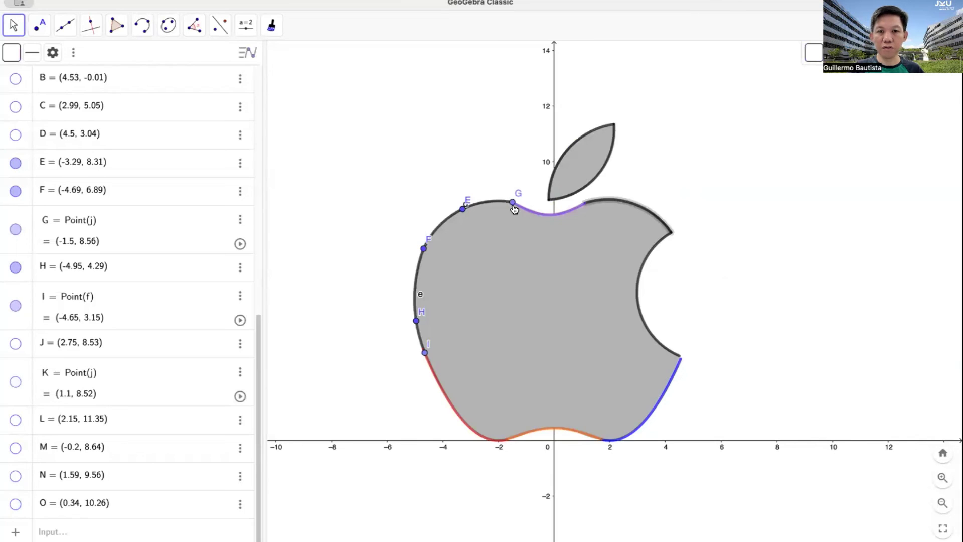
- Hide points G and E on the apple's upper-left edge
{"action": "right_click", "coordinate": [512, 202]}
{"action": "left_click", "coordinate": [530, 259]}
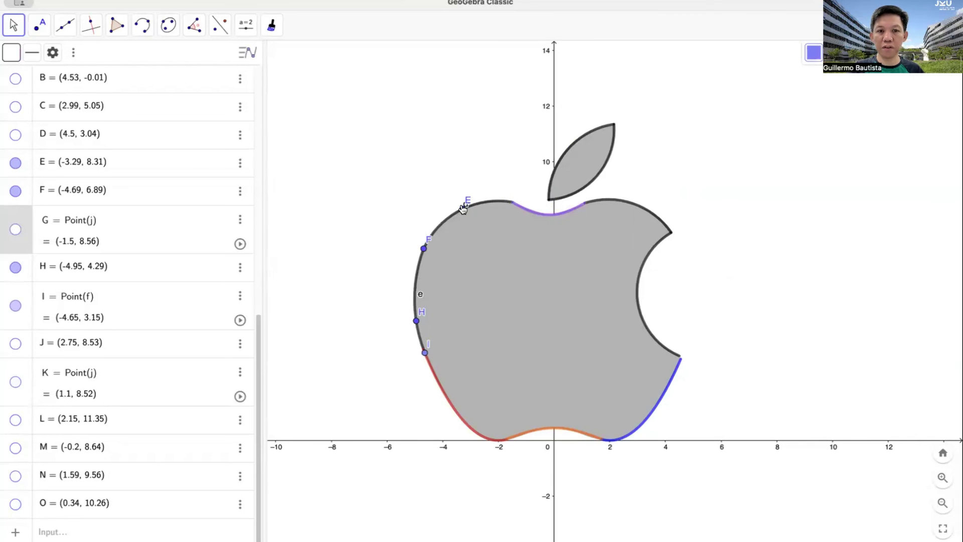
{"action": "right_click", "coordinate": [463, 208]}
{"action": "left_click", "coordinate": [522, 266]}
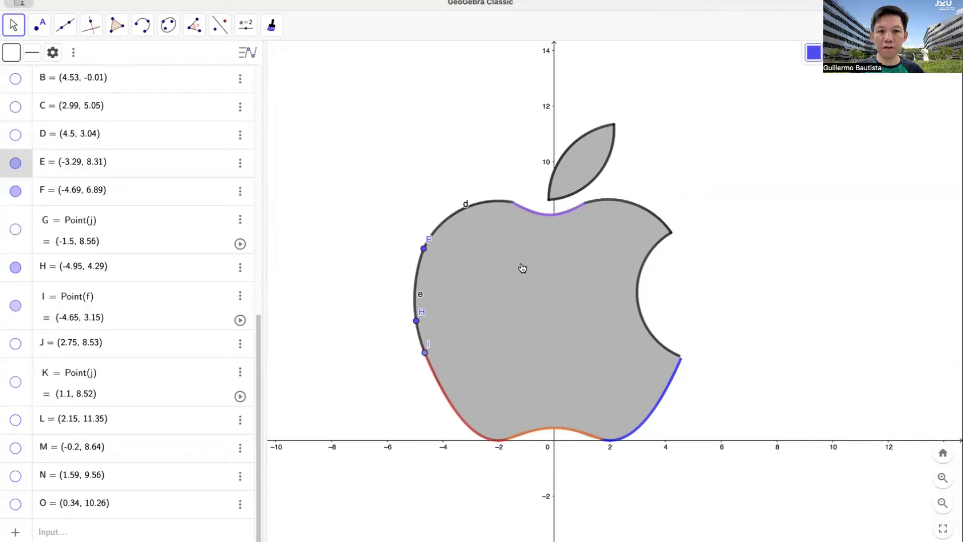
- Move the label of upper-left arc d outside the apple outline and try to hide it
{"action": "right_click", "coordinate": [468, 206]}
{"action": "left_click", "coordinate": [371, 171]}
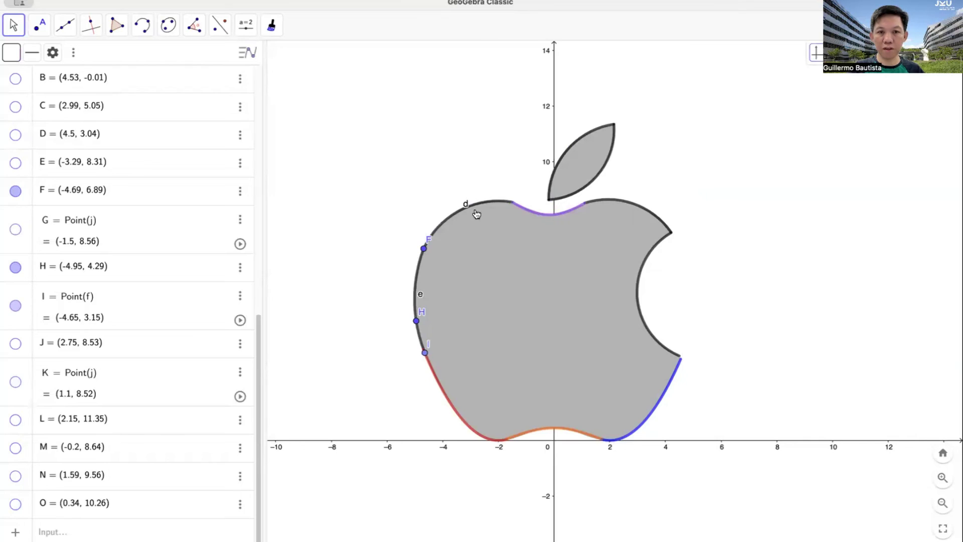
{"action": "left_click", "coordinate": [464, 201]}
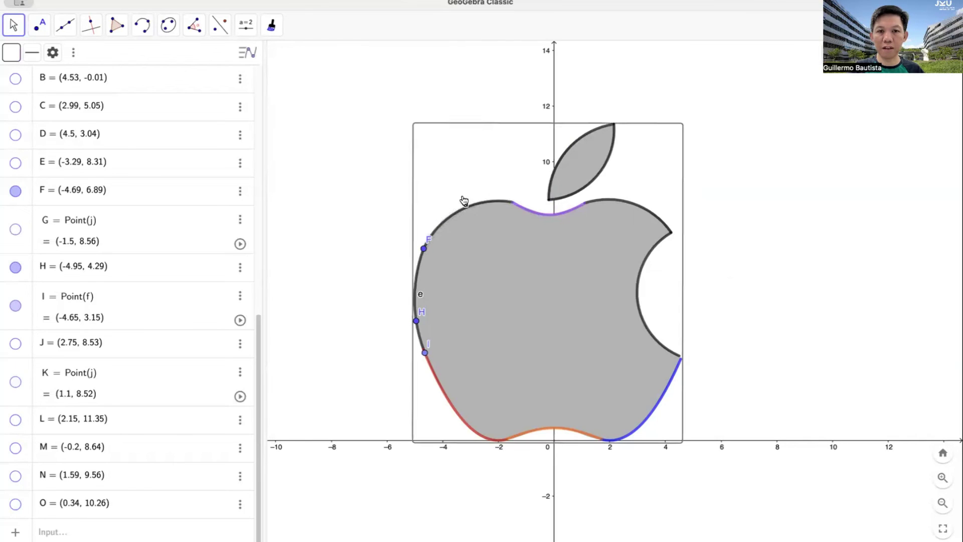
{"action": "right_click", "coordinate": [436, 200]}
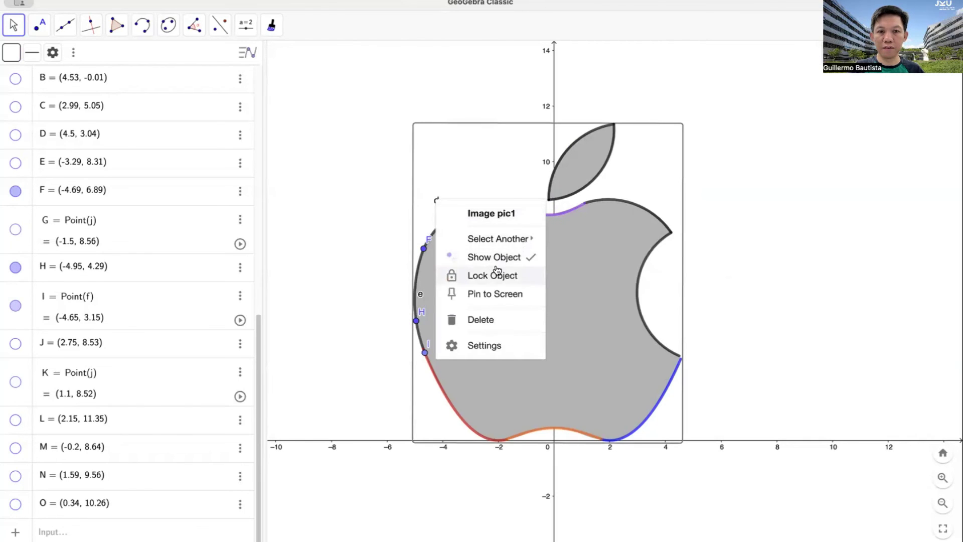
{"action": "left_click", "coordinate": [730, 262]}
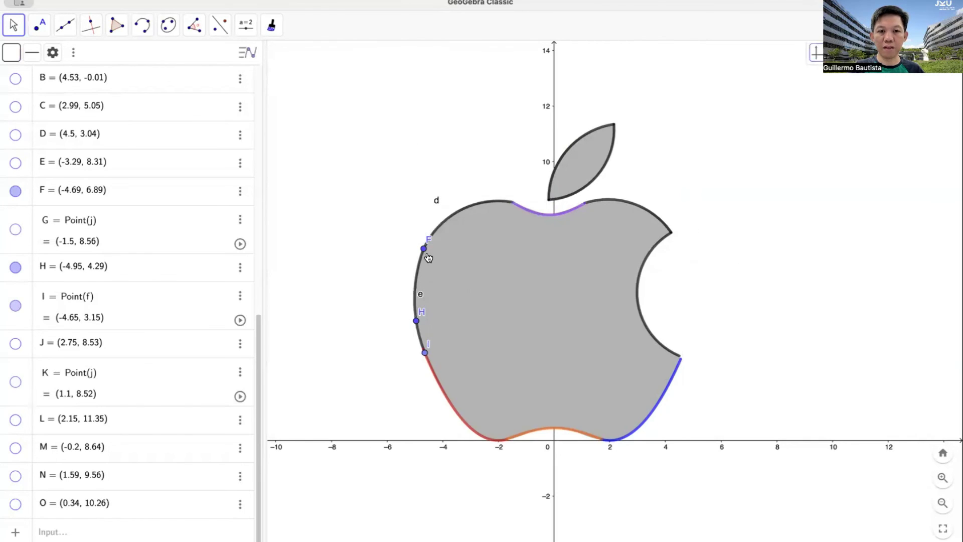
- Hide points F, H and I along the apple's left edge
{"action": "right_click", "coordinate": [428, 258]}
{"action": "left_click", "coordinate": [482, 303]}
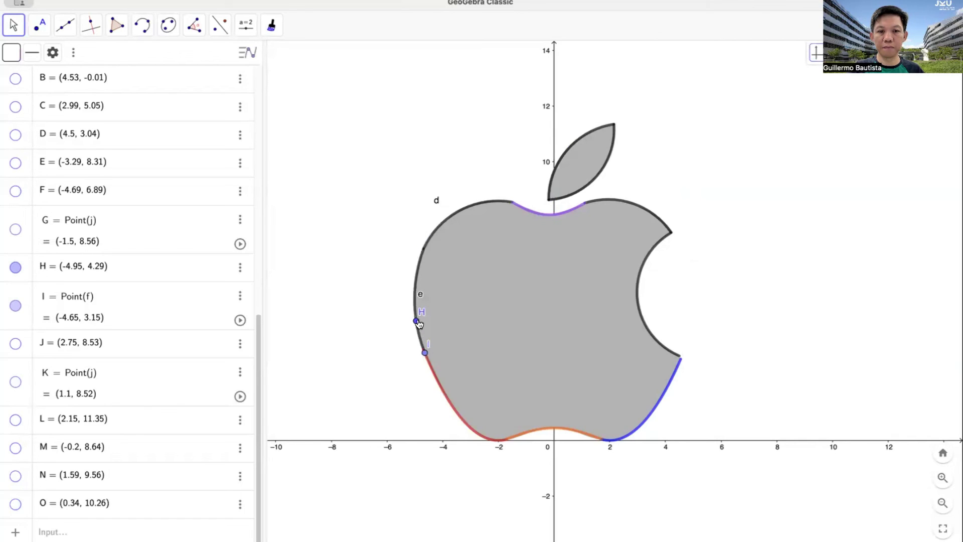
{"action": "right_click", "coordinate": [416, 321]}
{"action": "left_click", "coordinate": [474, 381]}
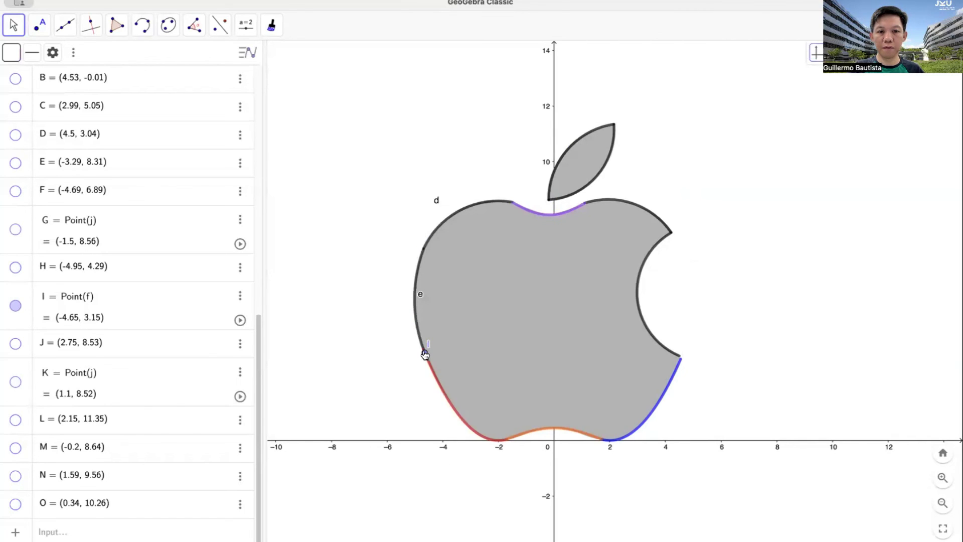
{"action": "right_click", "coordinate": [425, 354]}
{"action": "left_click", "coordinate": [444, 406]}
- Hide the labels of left-edge arc e and upper-left arc d, moving label d just inside the apple outline
{"action": "right_click", "coordinate": [421, 297]}
{"action": "left_click", "coordinate": [490, 395]}
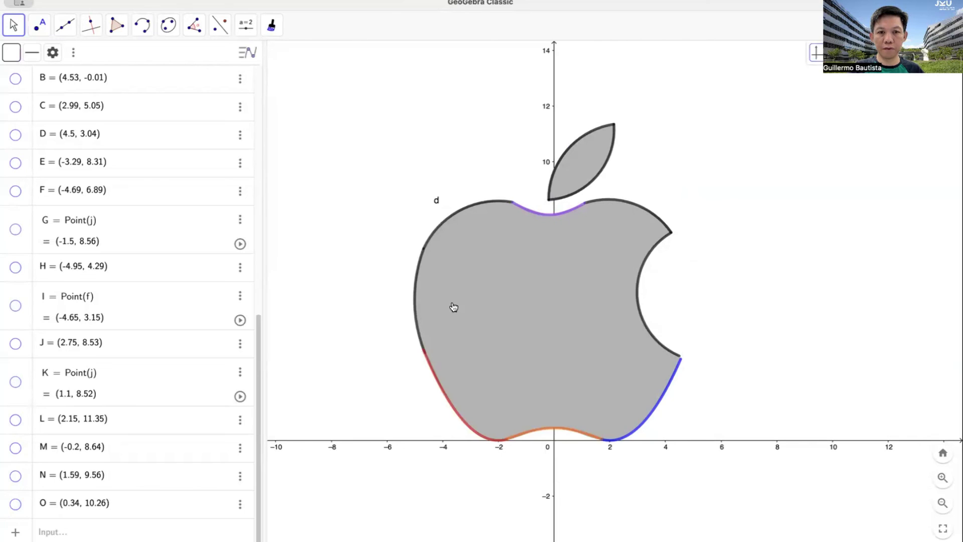
{"action": "right_click", "coordinate": [436, 198]}
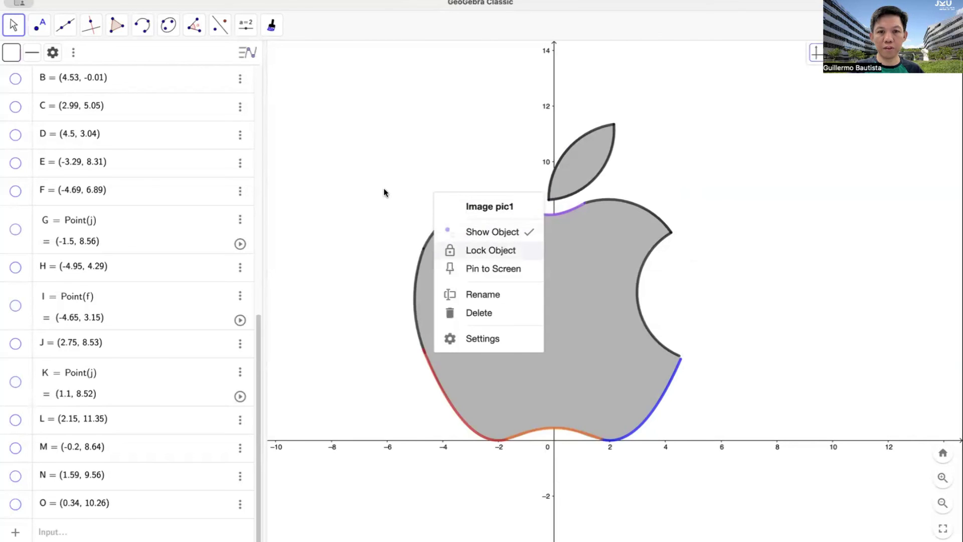
{"action": "left_click", "coordinate": [409, 192]}
{"action": "left_click_drag", "start_coordinate": [430, 204], "coordinate": [454, 225]}
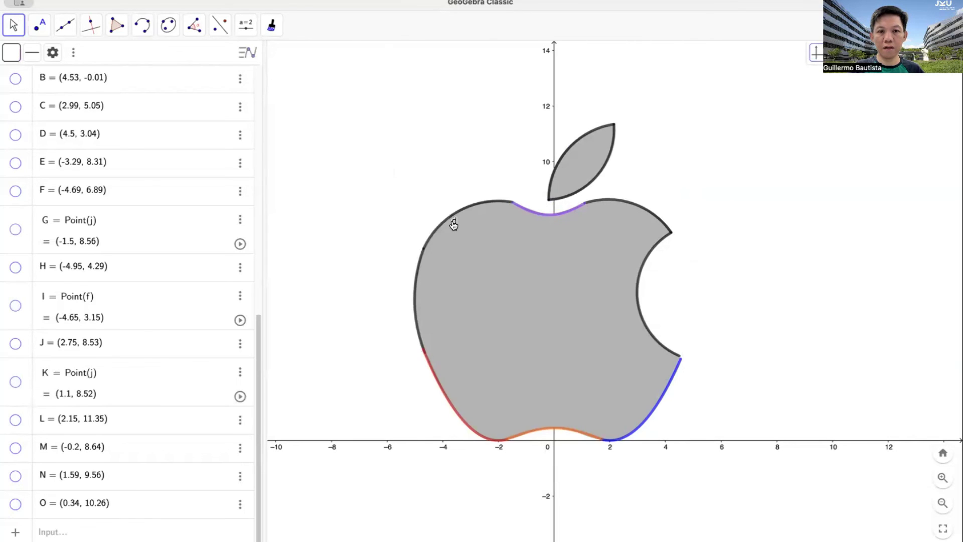
{"action": "right_click", "coordinate": [454, 225]}
{"action": "left_click", "coordinate": [552, 321]}
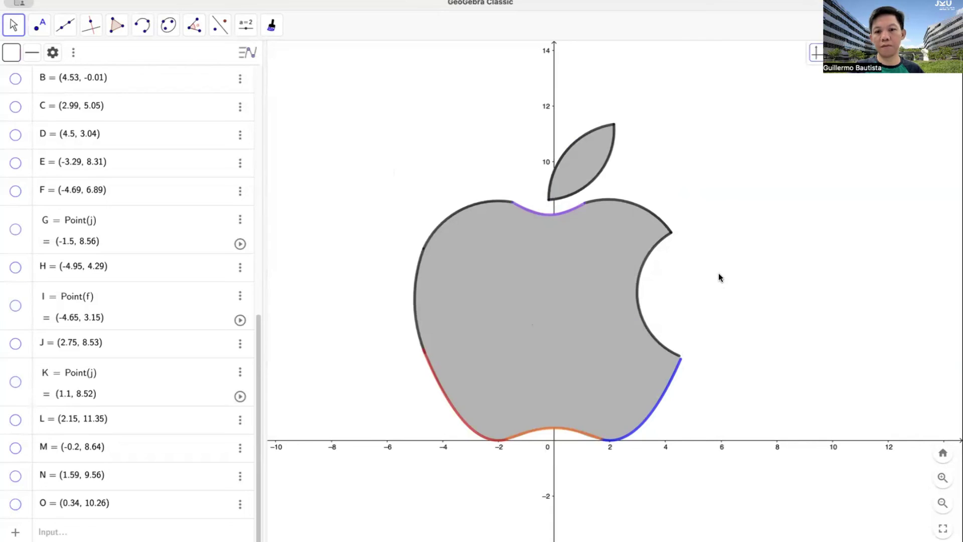
{"action": "left_click_drag", "start_coordinate": [781, 276], "coordinate": [804, 313]}
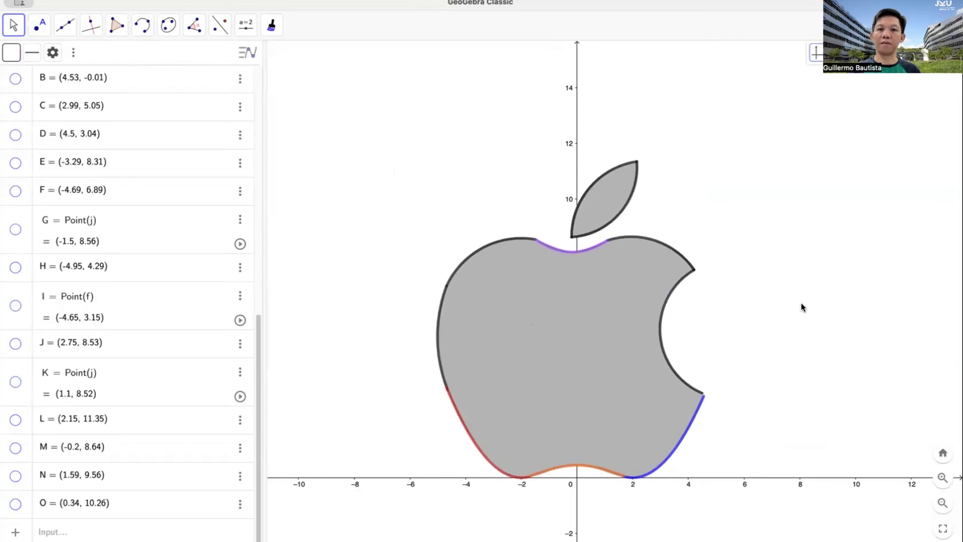